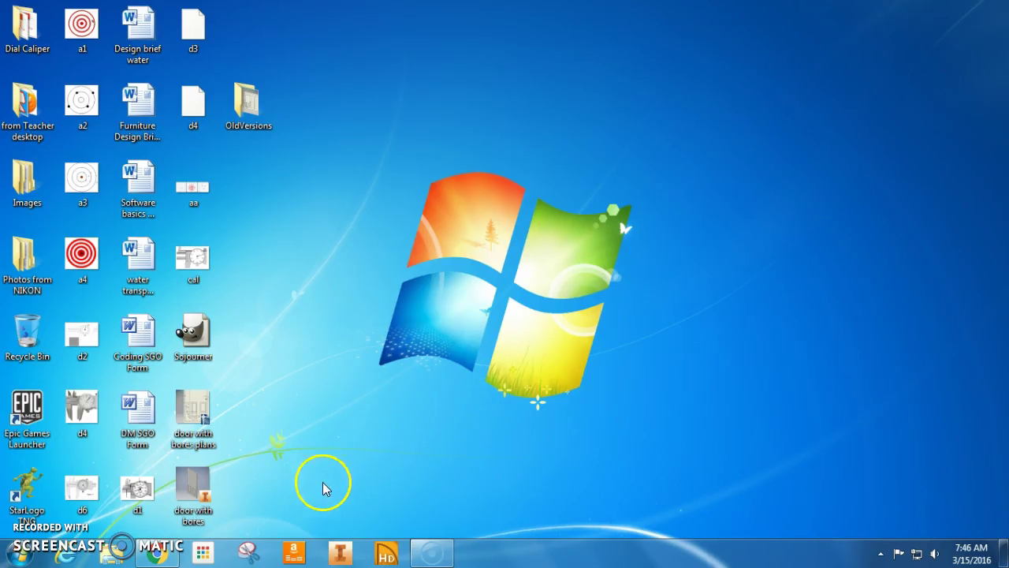
Open Autodesk Inventor and start a 2D sketch on the XY plane of a new part
{"action": "left_click", "coordinate": [337, 550]}
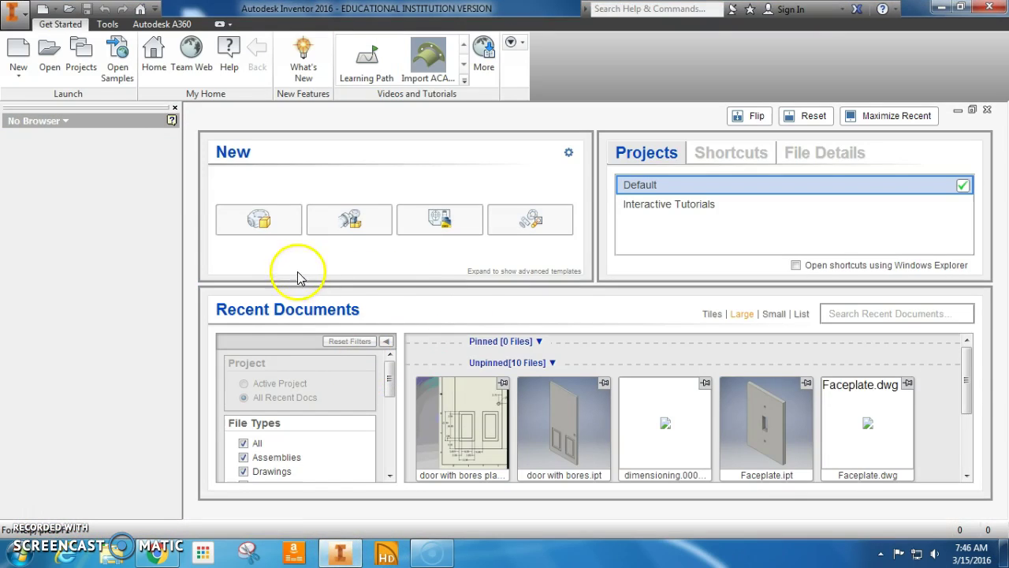
{"action": "left_click", "coordinate": [266, 234]}
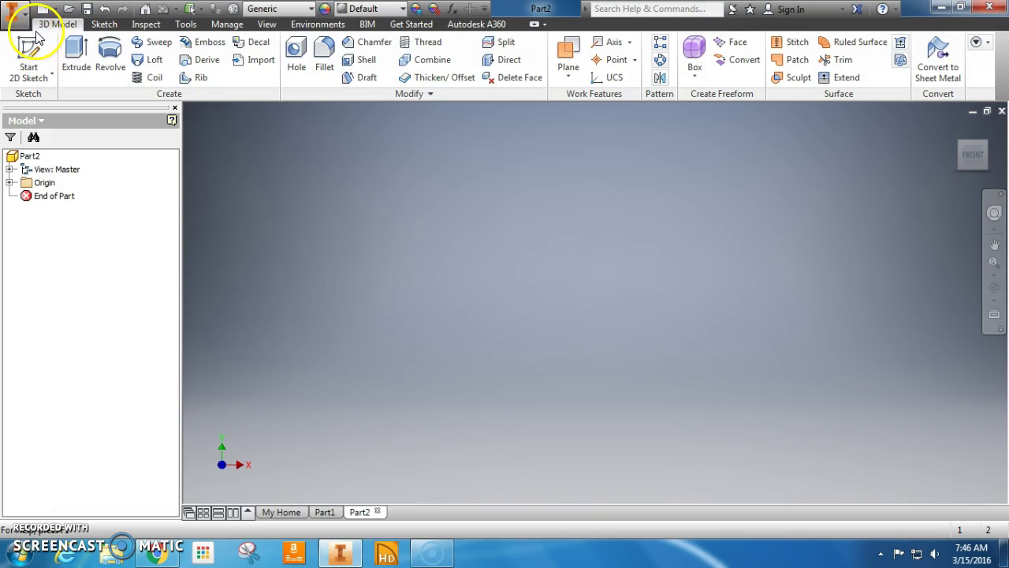
{"action": "left_click", "coordinate": [24, 53]}
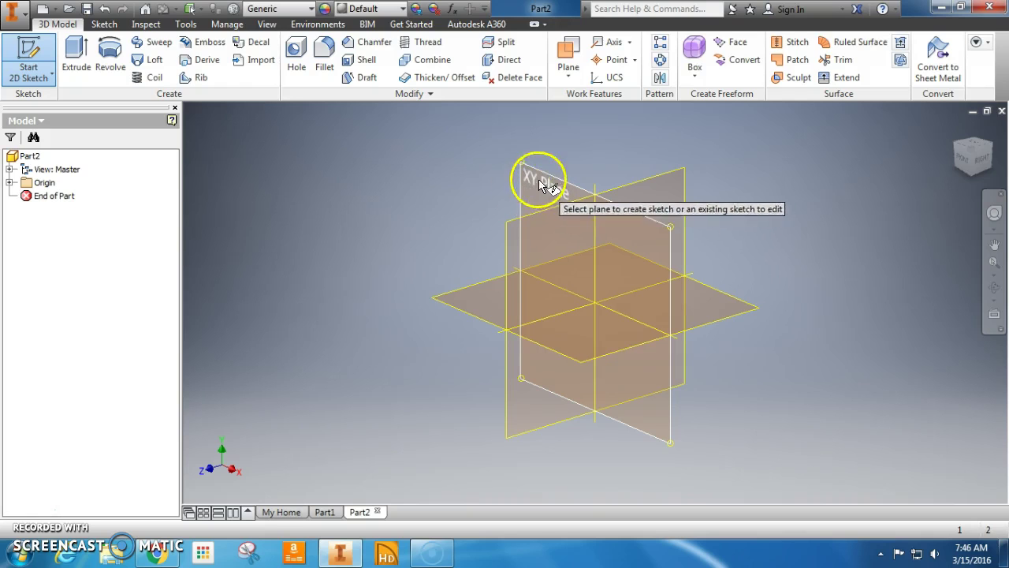
{"action": "left_click", "coordinate": [550, 186]}
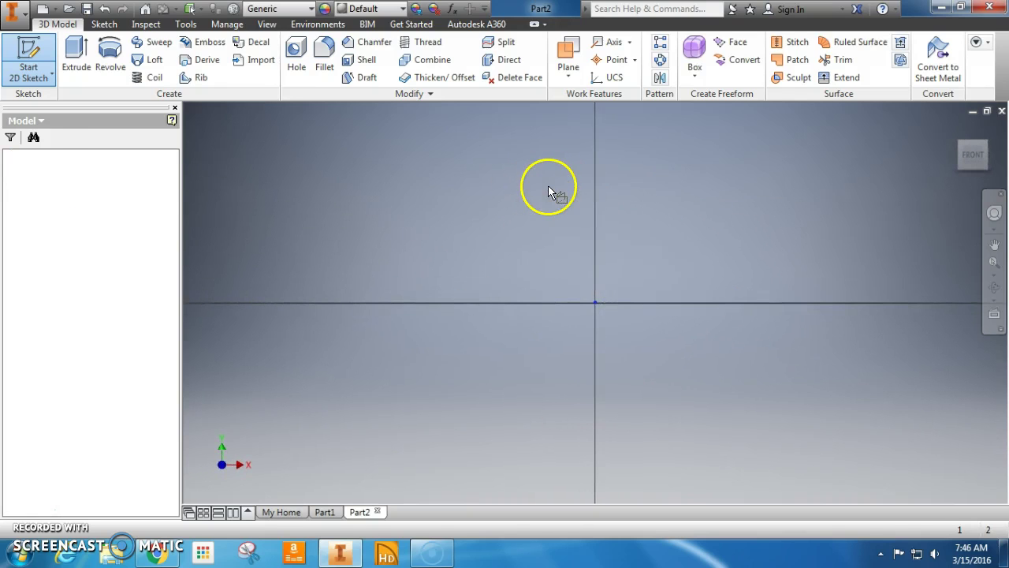
Draw a rectangle 36 in wide and 80 in high from the origin and finish the sketch
{"action": "left_click", "coordinate": [189, 49]}
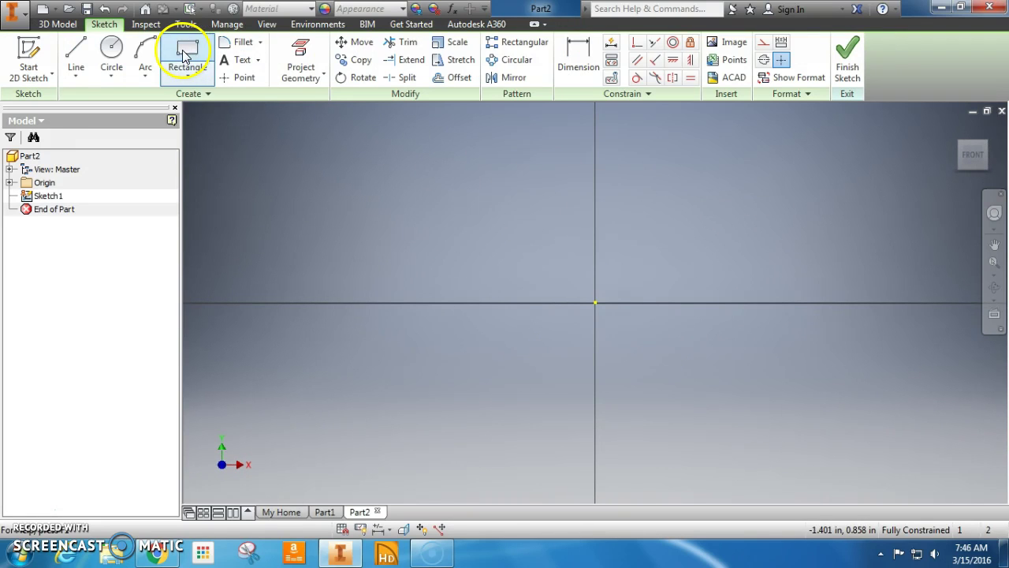
{"action": "left_click", "coordinate": [595, 302]}
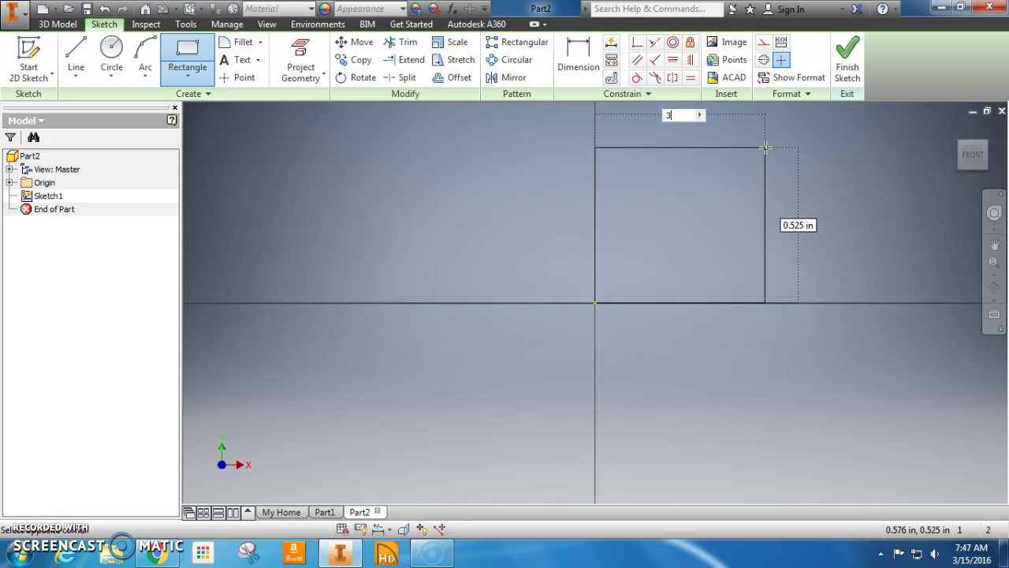
{"action": "type", "text": "36"}
{"action": "key", "text": "Tab"}
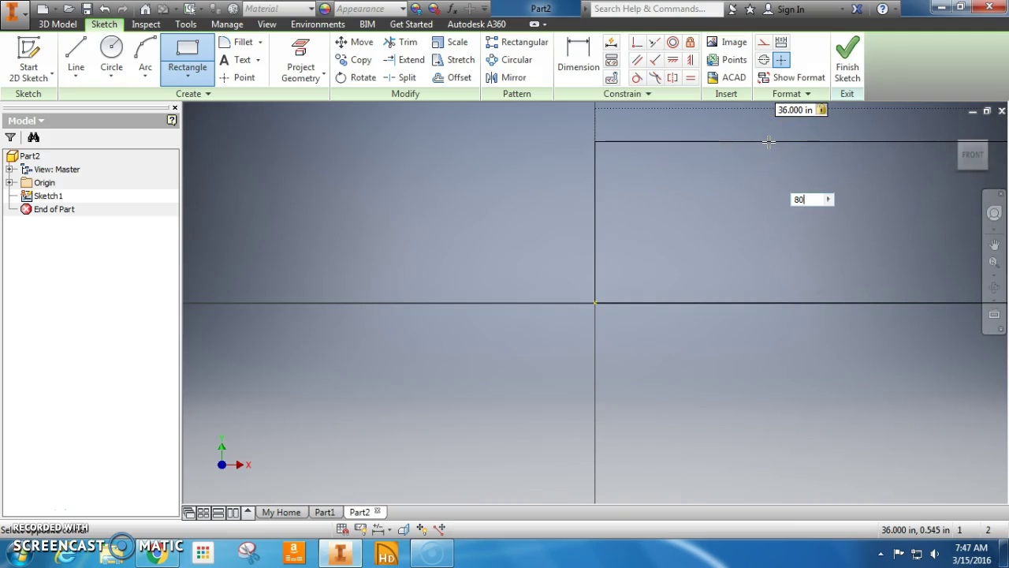
{"action": "key", "text": "Escape"}
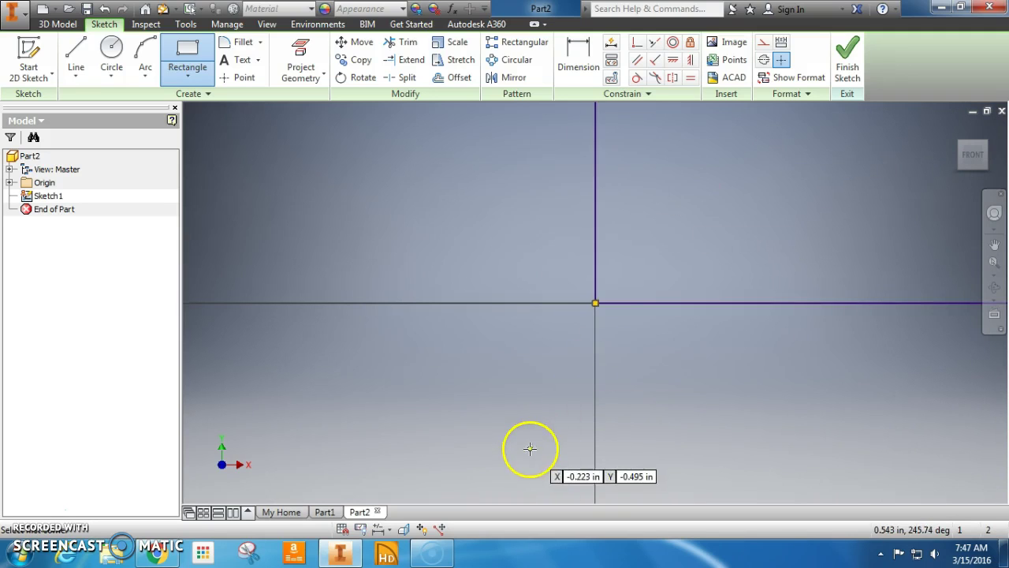
{"action": "scroll", "coordinate": [533, 448], "scroll_direction": "up", "scroll_amount": 3}
{"action": "scroll", "coordinate": [535, 448], "scroll_direction": "up", "scroll_amount": 10}
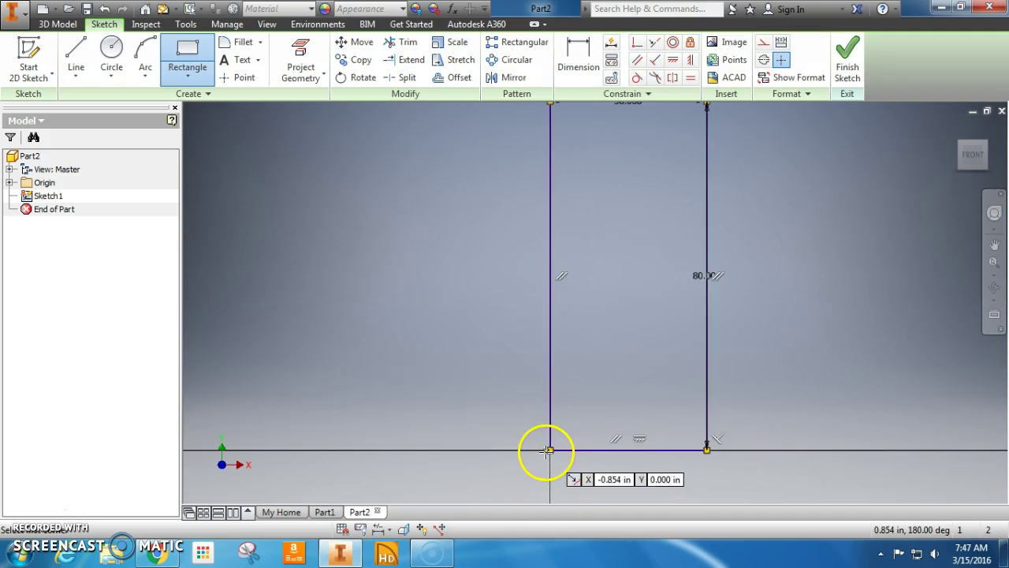
{"action": "scroll", "coordinate": [603, 391], "scroll_direction": "down", "scroll_amount": 3}
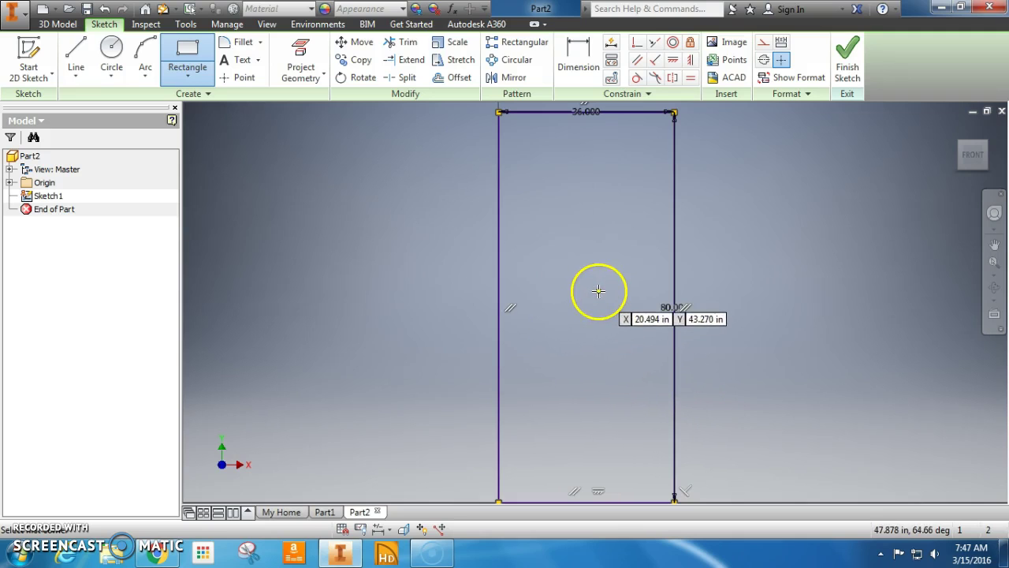
{"action": "left_click", "coordinate": [674, 111]}
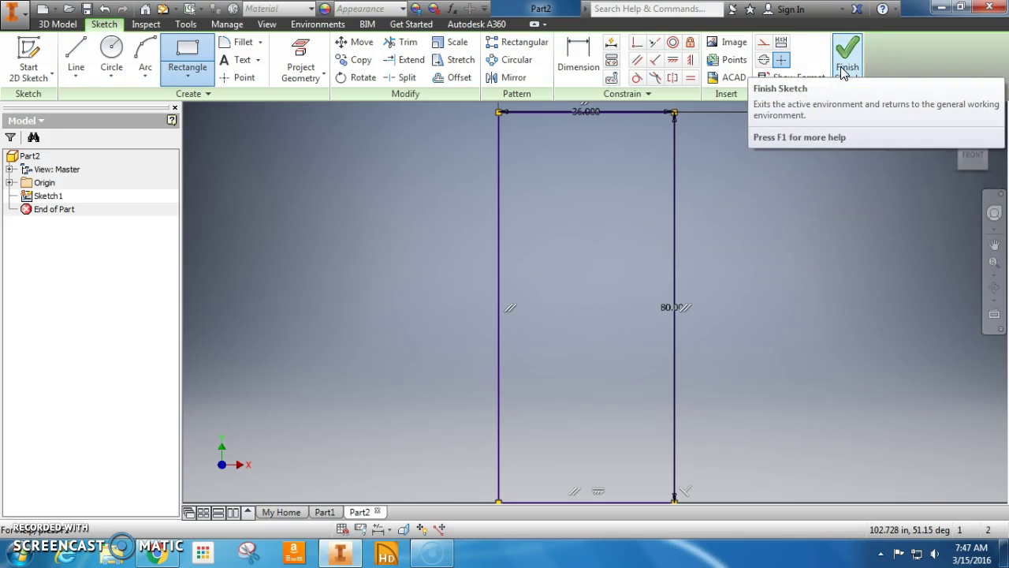
{"action": "left_click", "coordinate": [842, 71]}
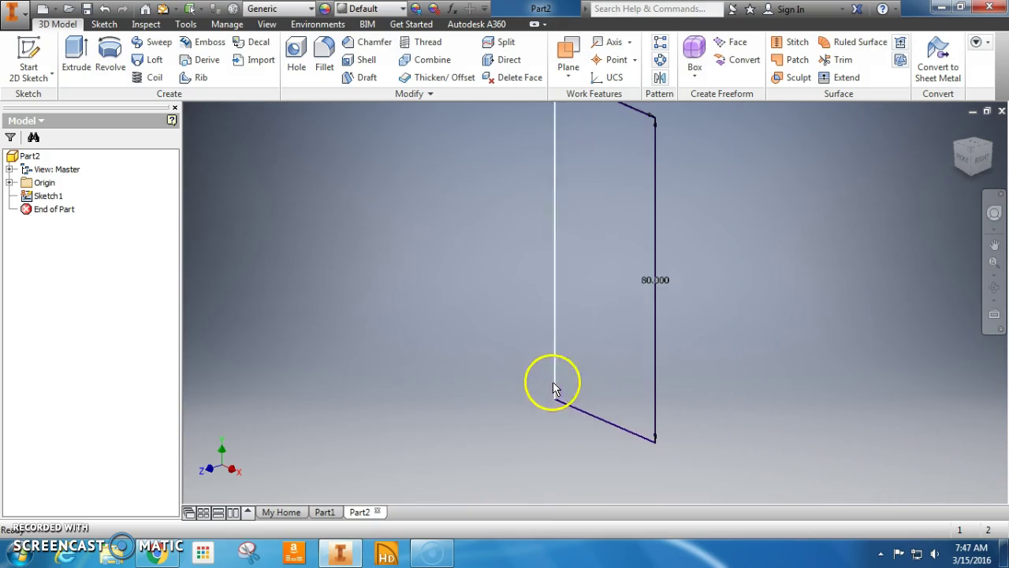
{"action": "scroll", "coordinate": [586, 473], "scroll_direction": "down", "scroll_amount": 2}
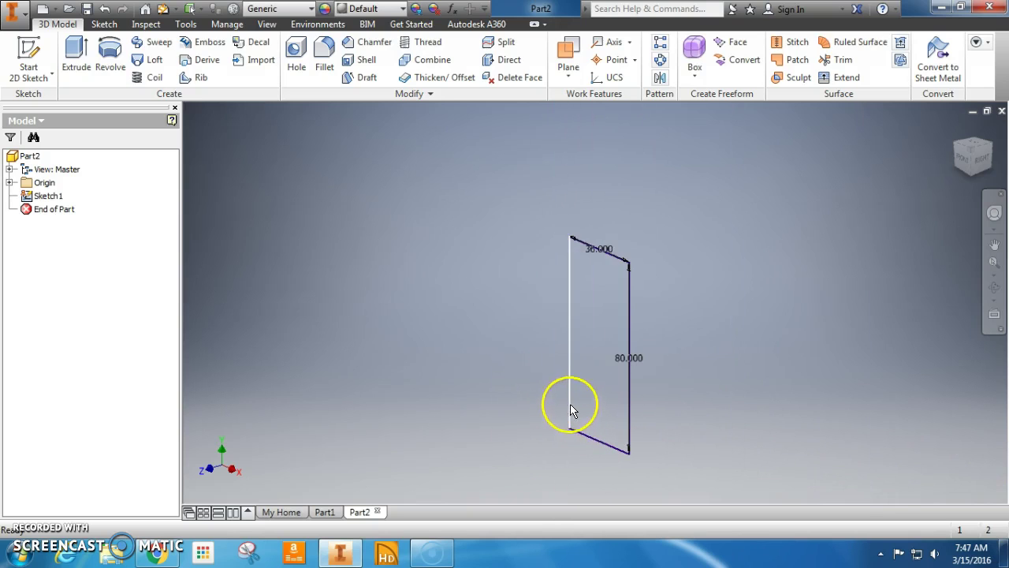
Extrude the rectangle profile 1.75 in to form the solid door slab
{"action": "left_click", "coordinate": [102, 13]}
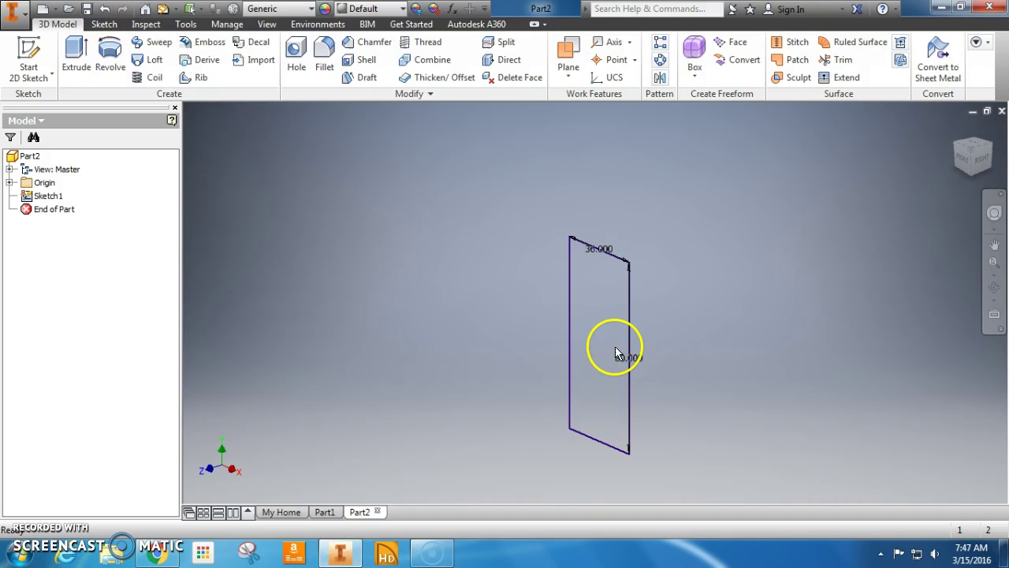
{"action": "left_click", "coordinate": [77, 52]}
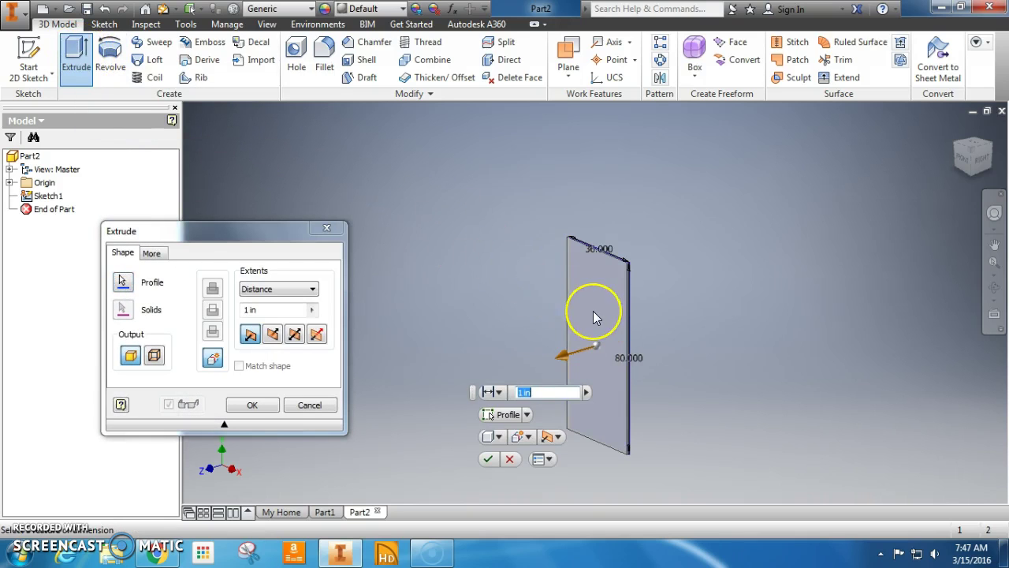
{"action": "type", "text": "1.75"}
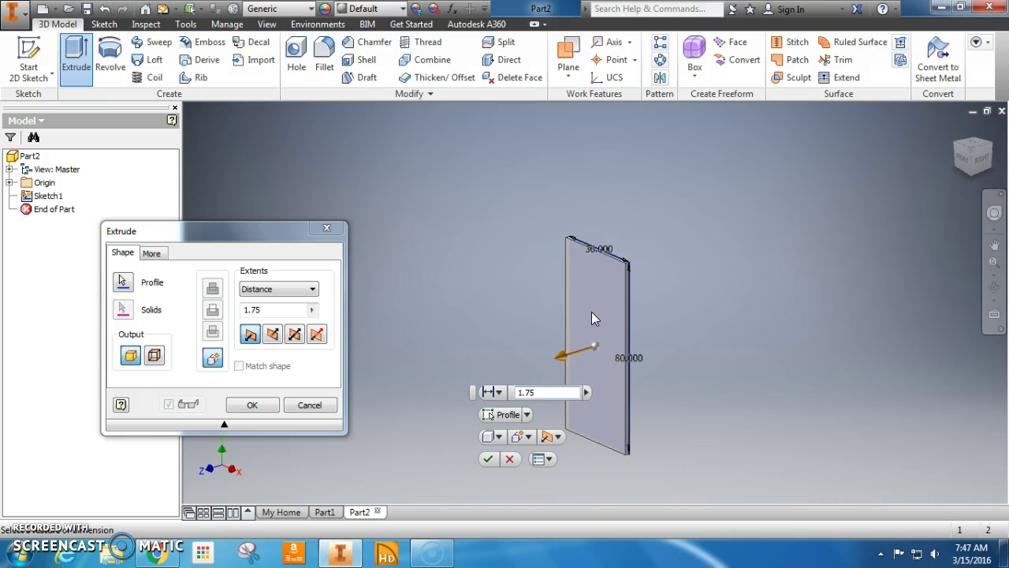
{"action": "left_click", "coordinate": [486, 460]}
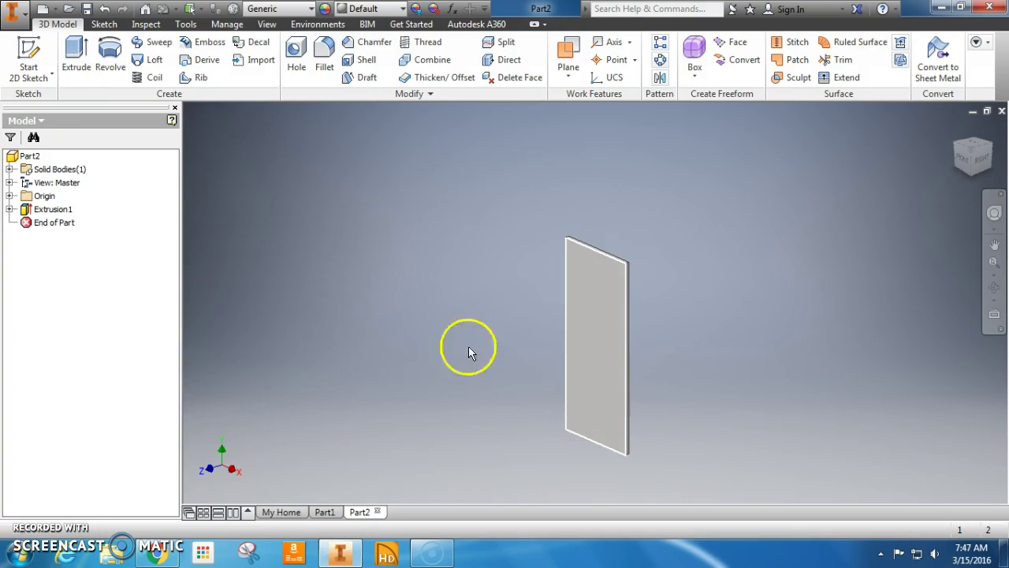
Start a new 2D sketch on the large front face of the door slab
{"action": "left_click", "coordinate": [29, 55]}
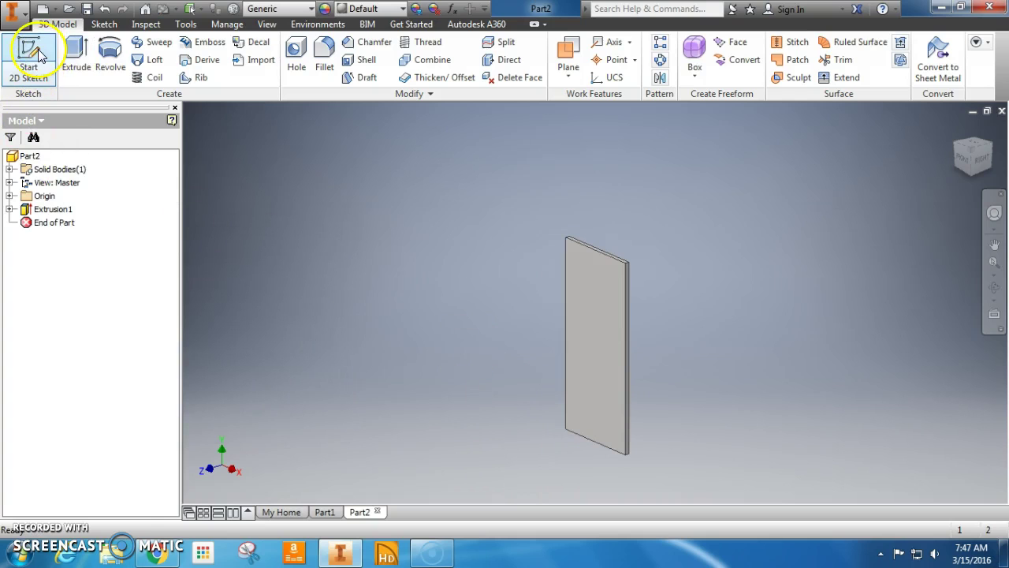
{"action": "left_click", "coordinate": [587, 343]}
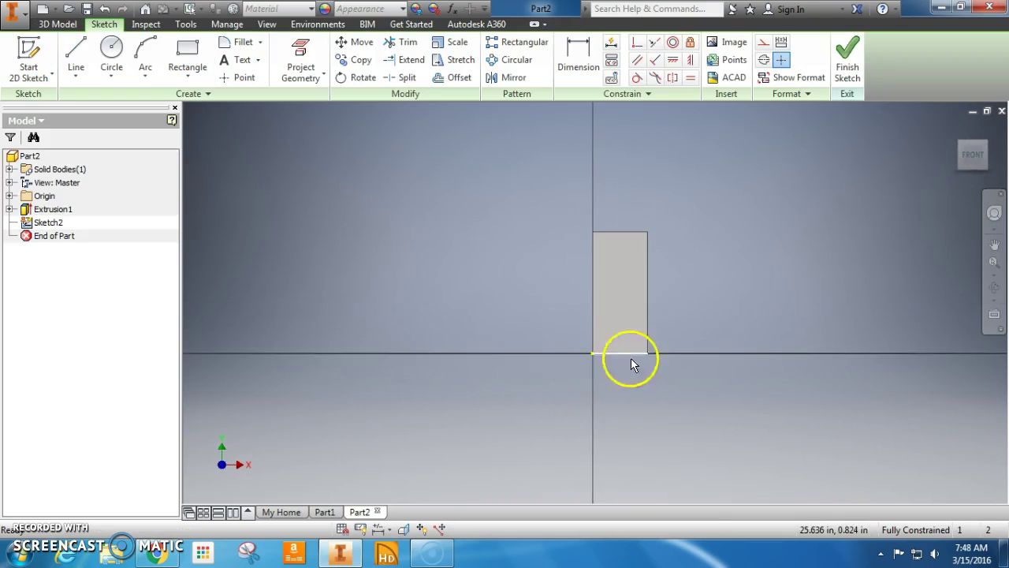
{"action": "scroll", "coordinate": [636, 333], "scroll_direction": "up", "scroll_amount": 3}
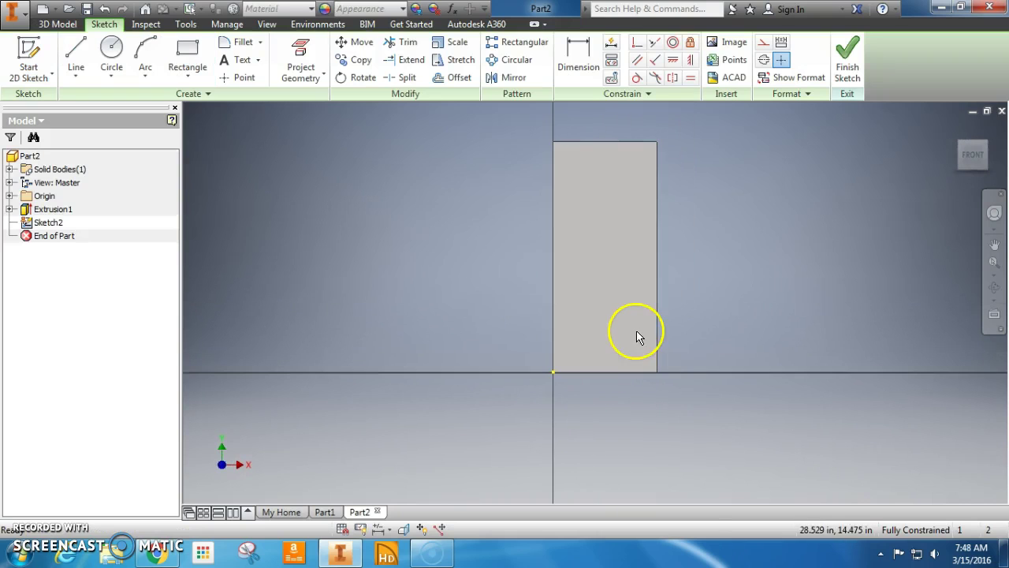
{"action": "left_click", "coordinate": [116, 55]}
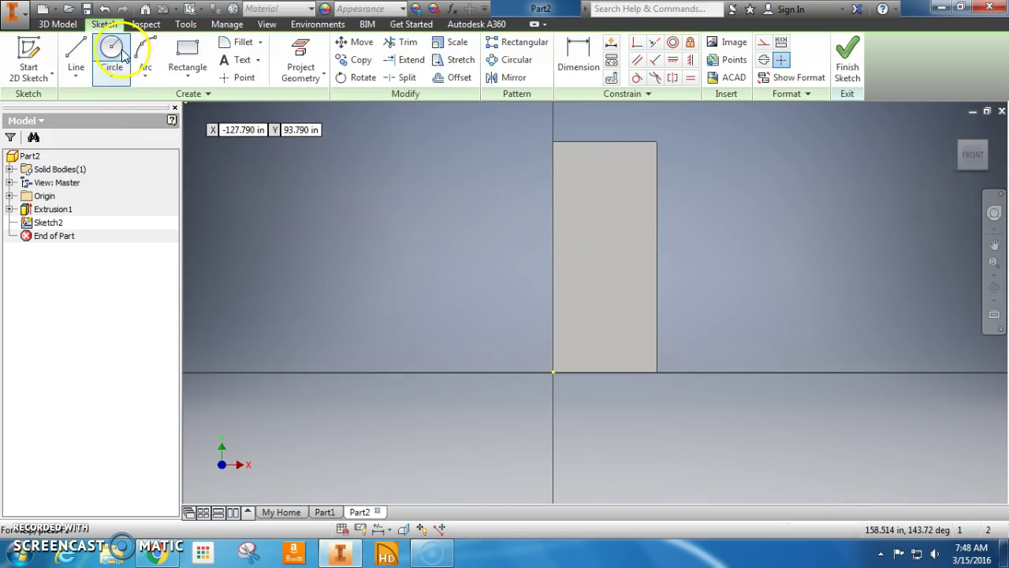
{"action": "left_click", "coordinate": [612, 256]}
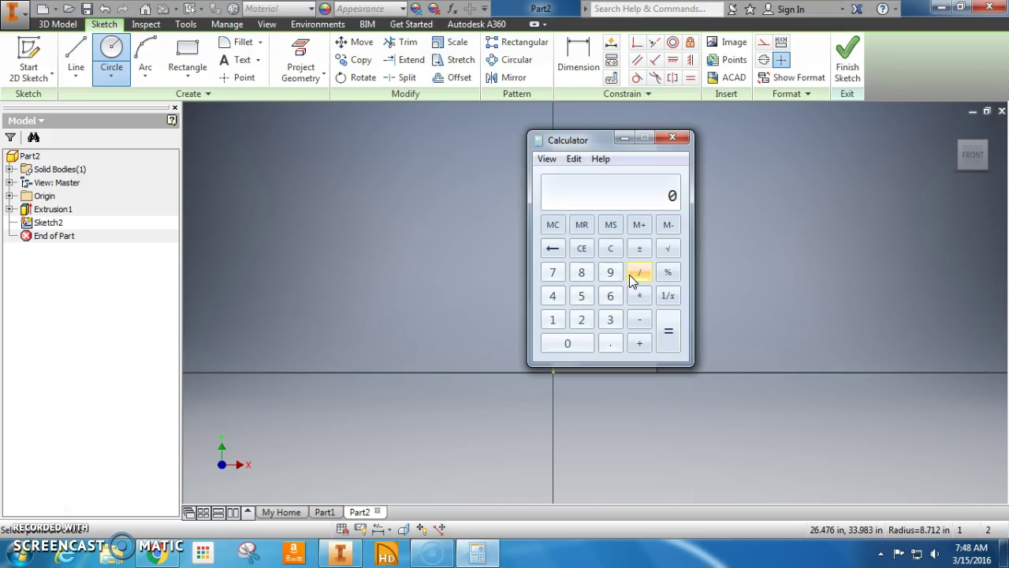
{"action": "left_click_drag", "start_coordinate": [580, 139], "coordinate": [831, 179]}
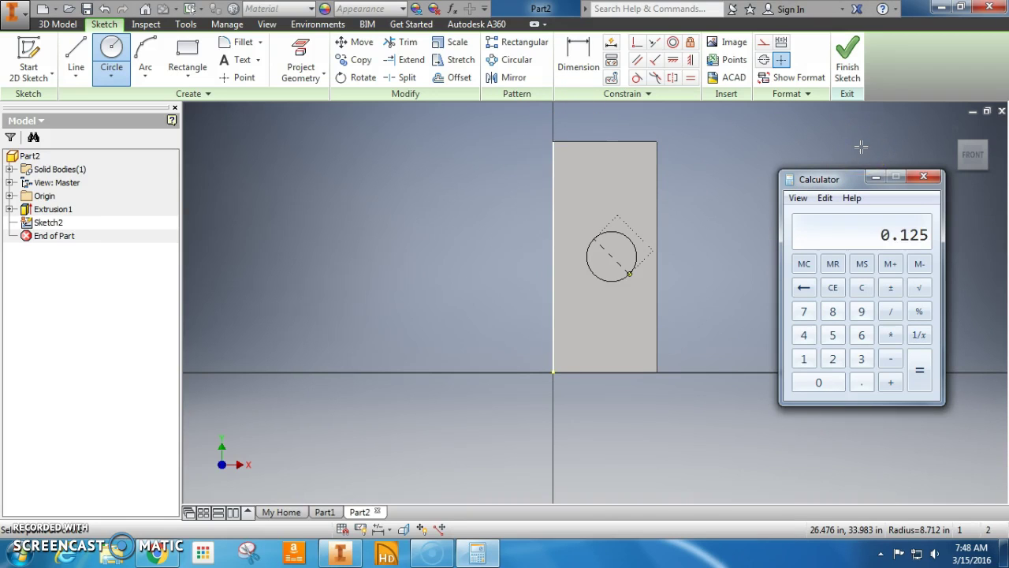
{"action": "left_click", "coordinate": [839, 221]}
{"action": "left_click", "coordinate": [631, 254]}
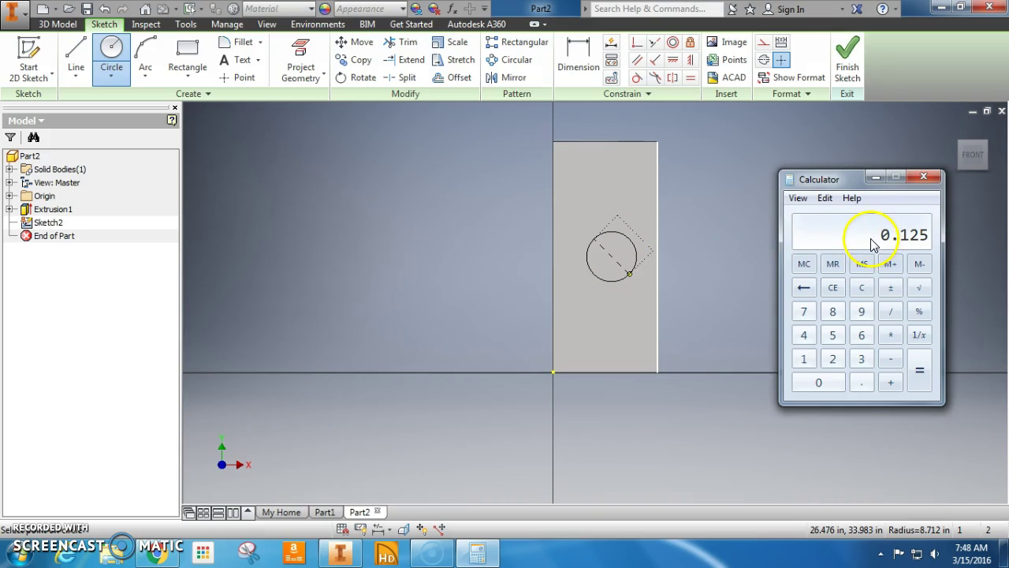
{"action": "left_click", "coordinate": [753, 253]}
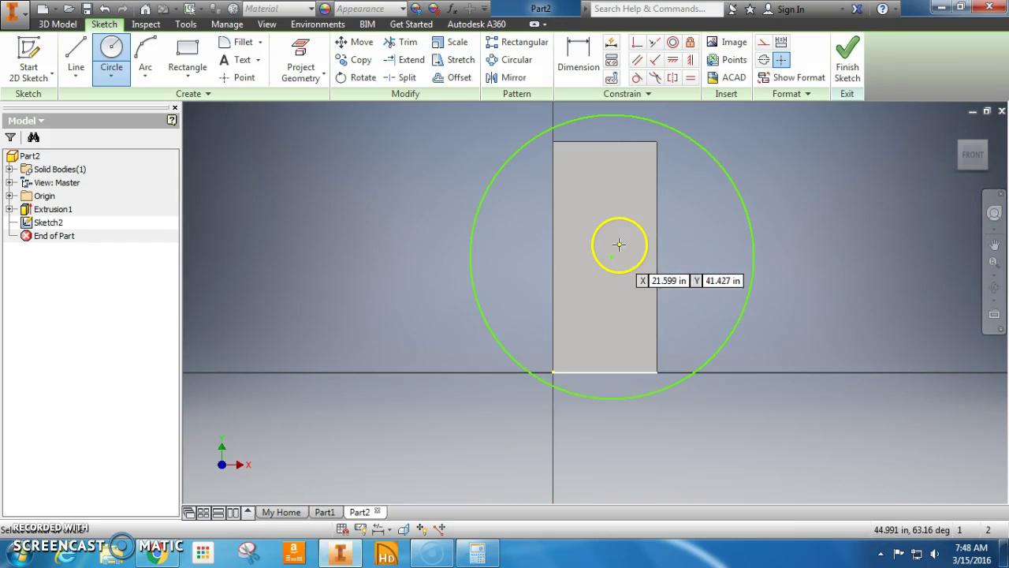
{"action": "left_click", "coordinate": [105, 9]}
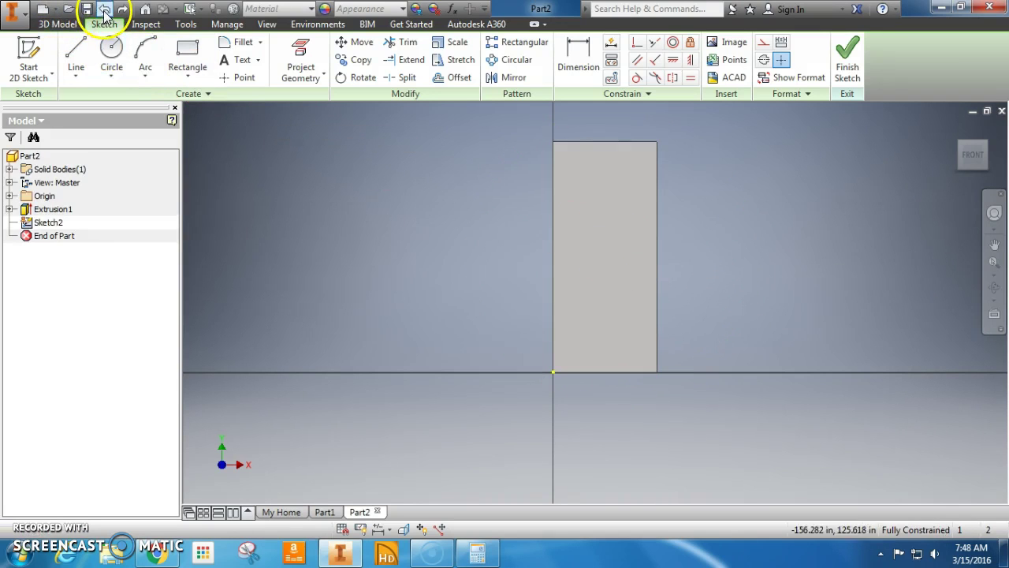
Draw a 2.125 in diameter circle on the door face, centred about 28 in across and 43 in up from the origin, and finish the sketch
{"action": "left_click", "coordinate": [112, 55]}
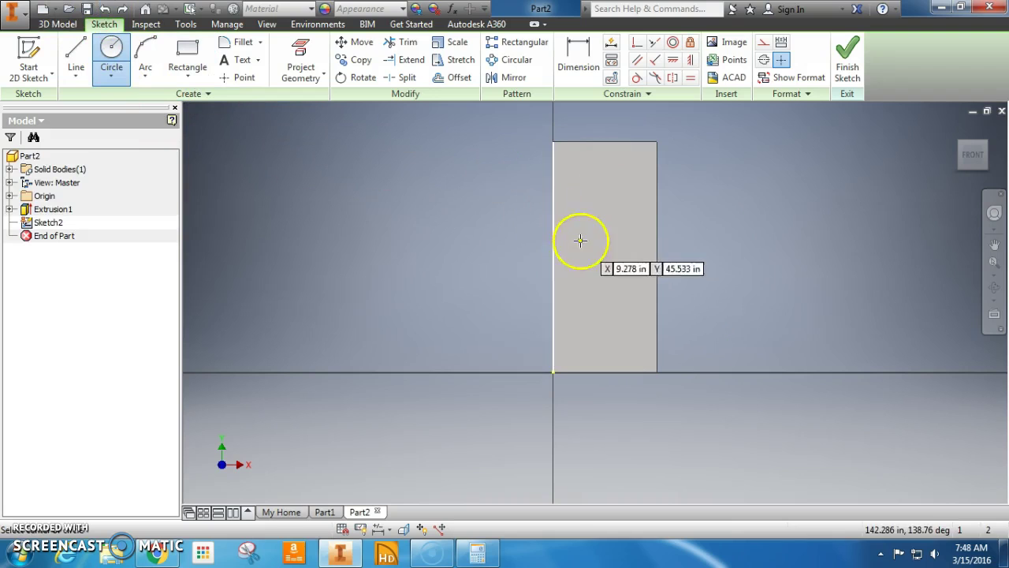
{"action": "left_click", "coordinate": [634, 249]}
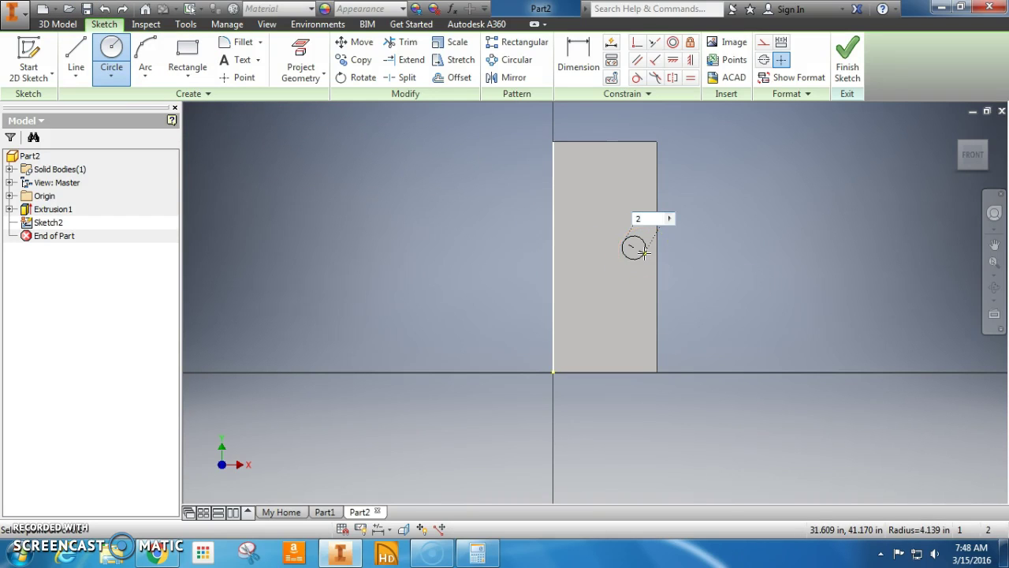
{"action": "type", "text": "2.125"}
{"action": "key", "text": "Tab"}
{"action": "left_click", "coordinate": [662, 254]}
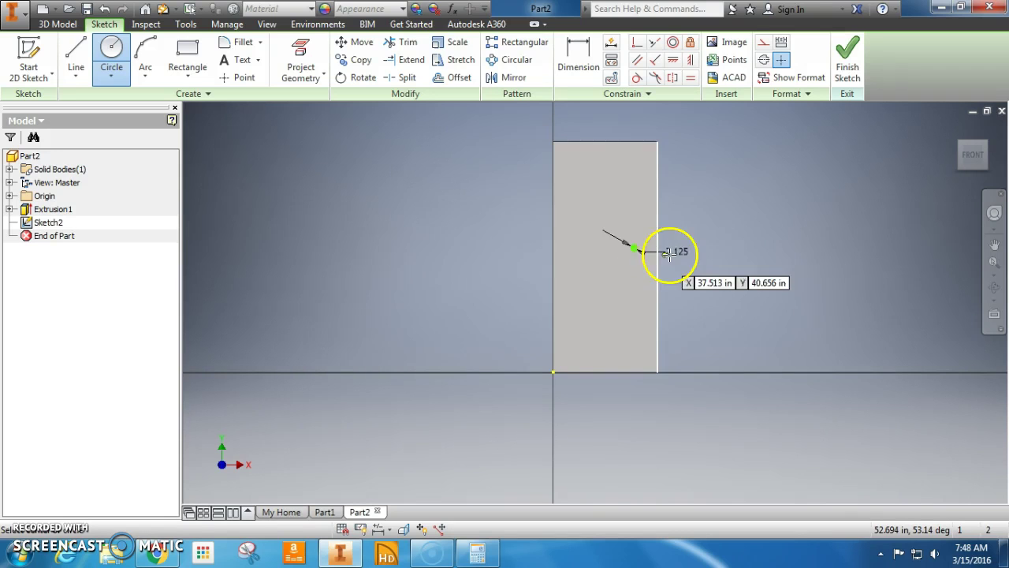
{"action": "scroll", "coordinate": [634, 254], "scroll_direction": "up", "scroll_amount": 3}
{"action": "scroll", "coordinate": [635, 246], "scroll_direction": "up", "scroll_amount": 2}
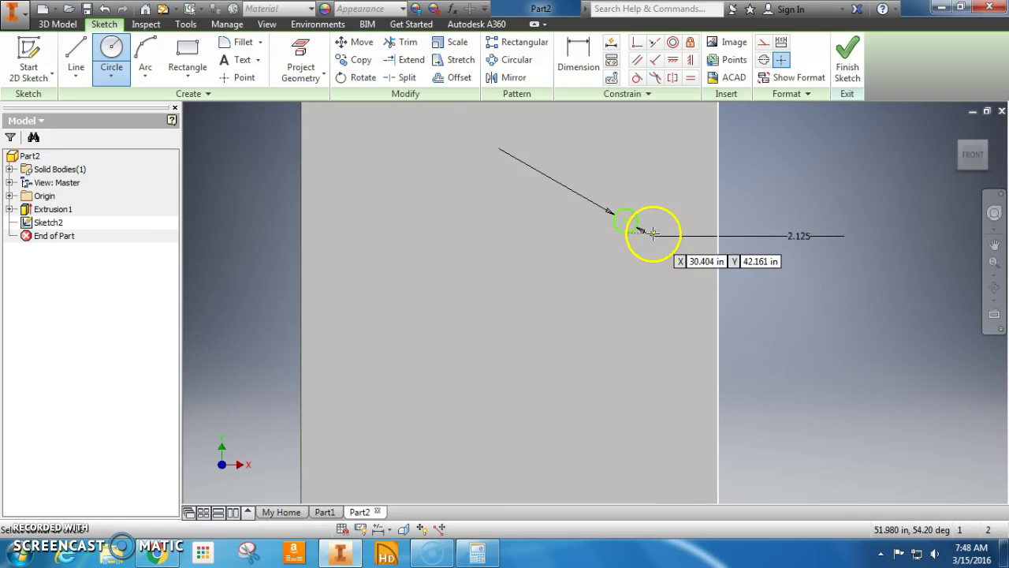
{"action": "scroll", "coordinate": [601, 219], "scroll_direction": "down", "scroll_amount": 3}
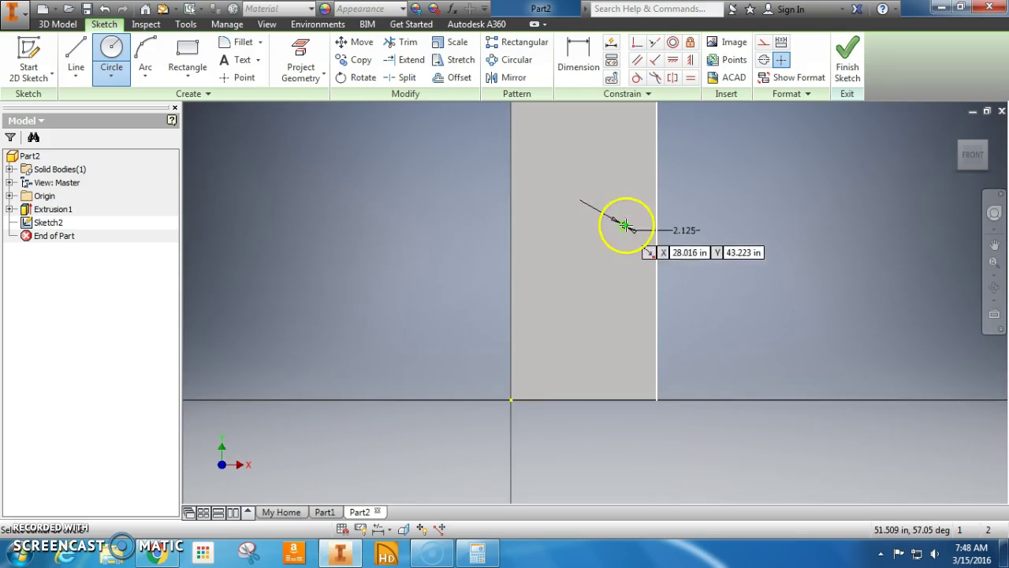
{"action": "scroll", "coordinate": [618, 375], "scroll_direction": "up", "scroll_amount": 3}
{"action": "scroll", "coordinate": [618, 381], "scroll_direction": "down", "scroll_amount": 2}
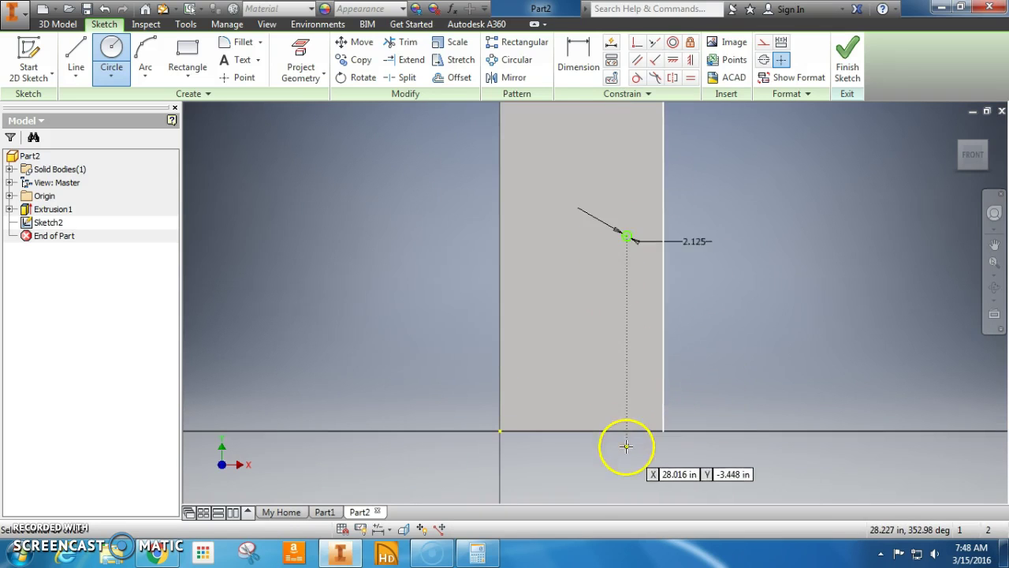
{"action": "left_click", "coordinate": [849, 63]}
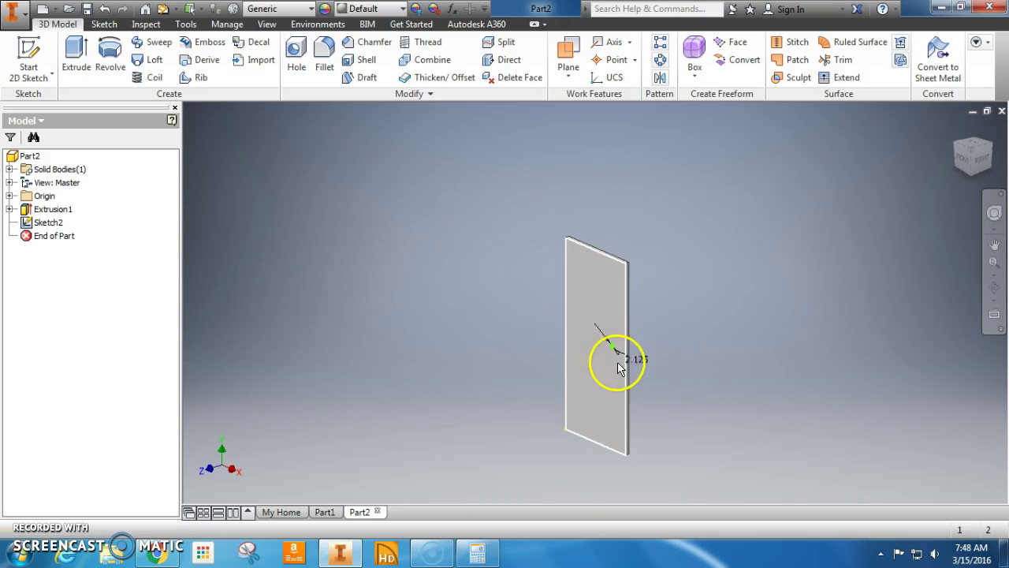
Reopen the circle's sketch for editing and dimension the circle's centre 34 in above the door's bottom edge
{"action": "scroll", "coordinate": [613, 349], "scroll_direction": "down", "scroll_amount": 5}
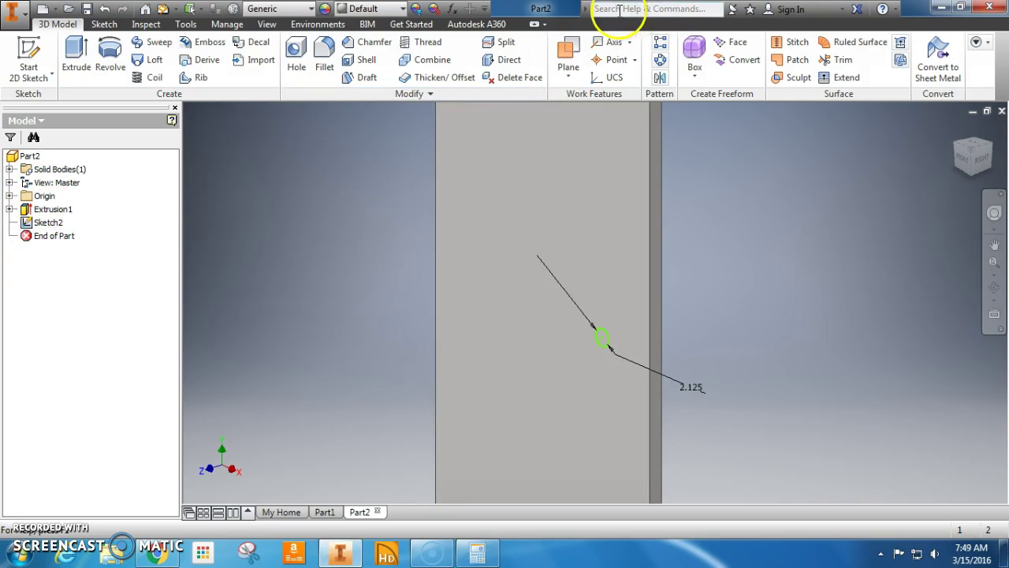
{"action": "right_click", "coordinate": [48, 225]}
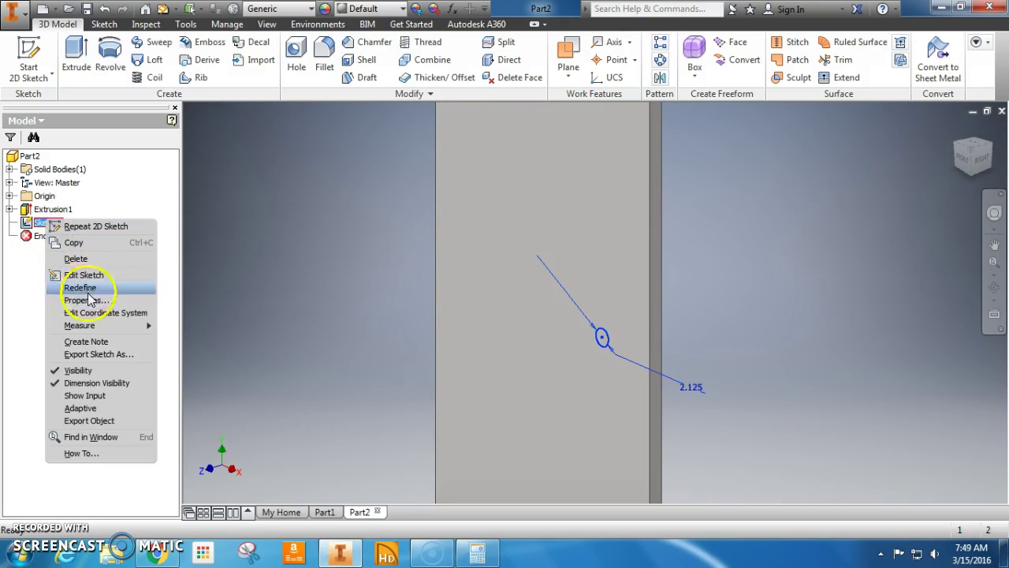
{"action": "left_click", "coordinate": [85, 275]}
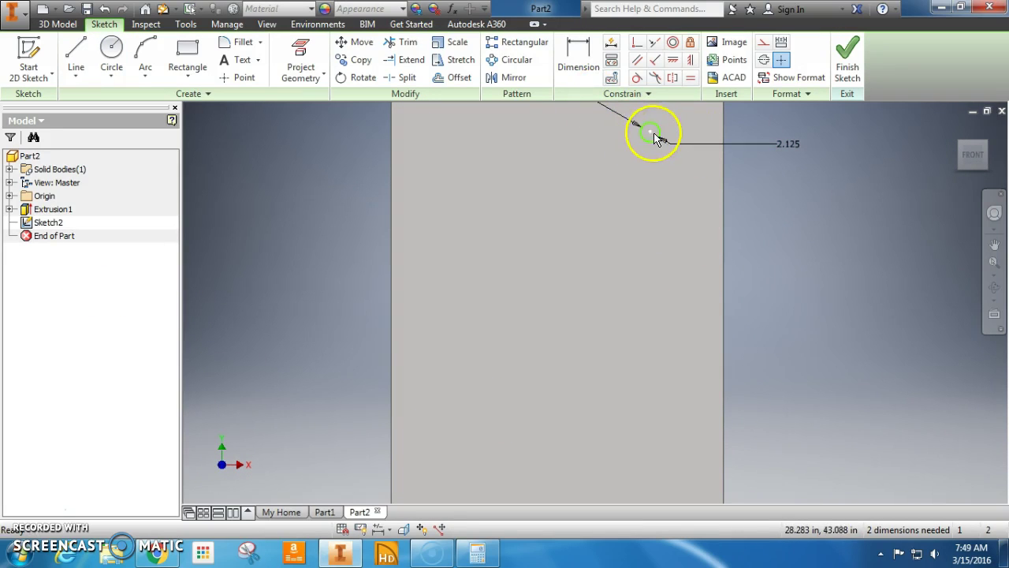
{"action": "left_click", "coordinate": [587, 71]}
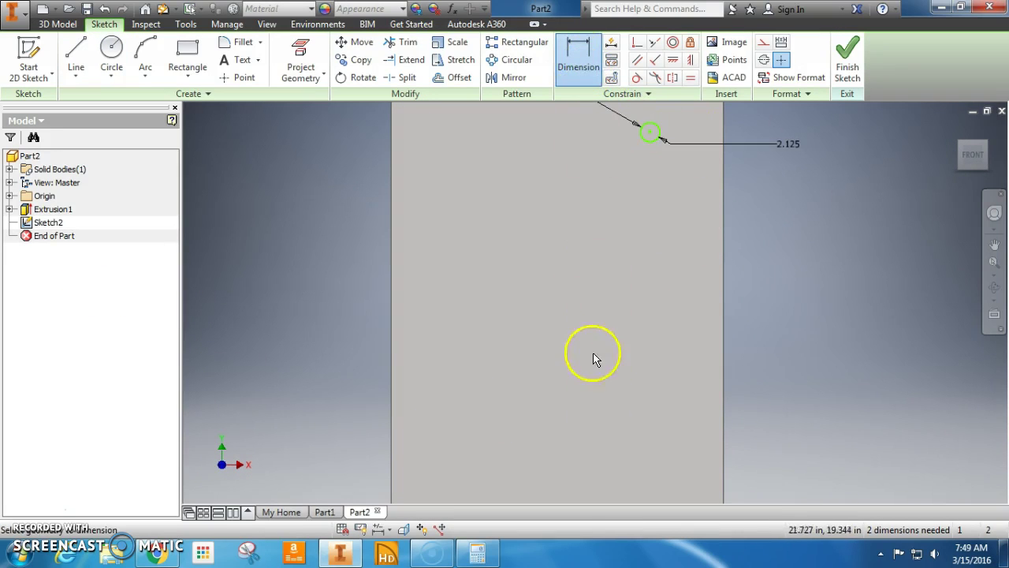
{"action": "scroll", "coordinate": [574, 351], "scroll_direction": "down", "scroll_amount": 2}
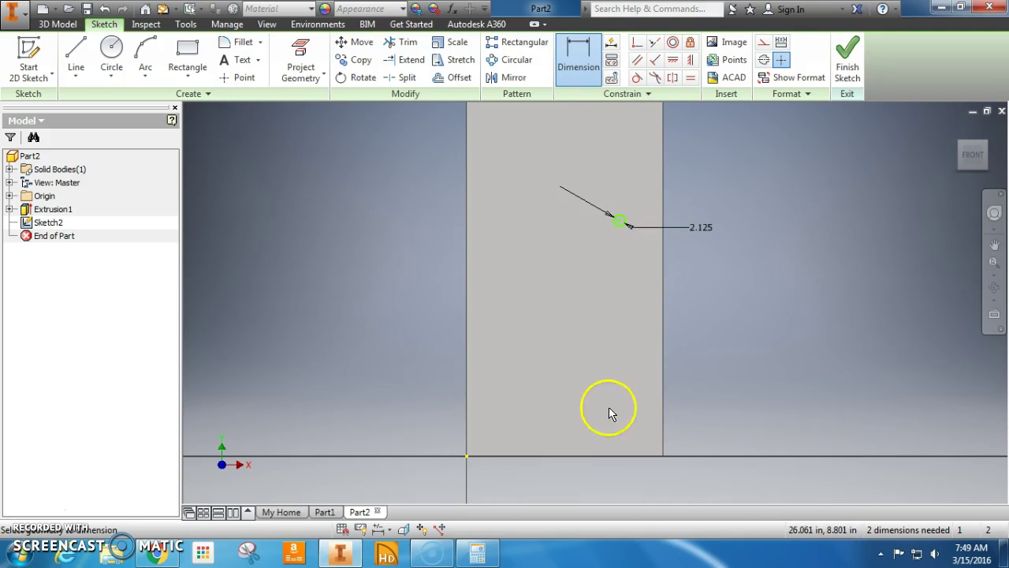
{"action": "left_click", "coordinate": [622, 457]}
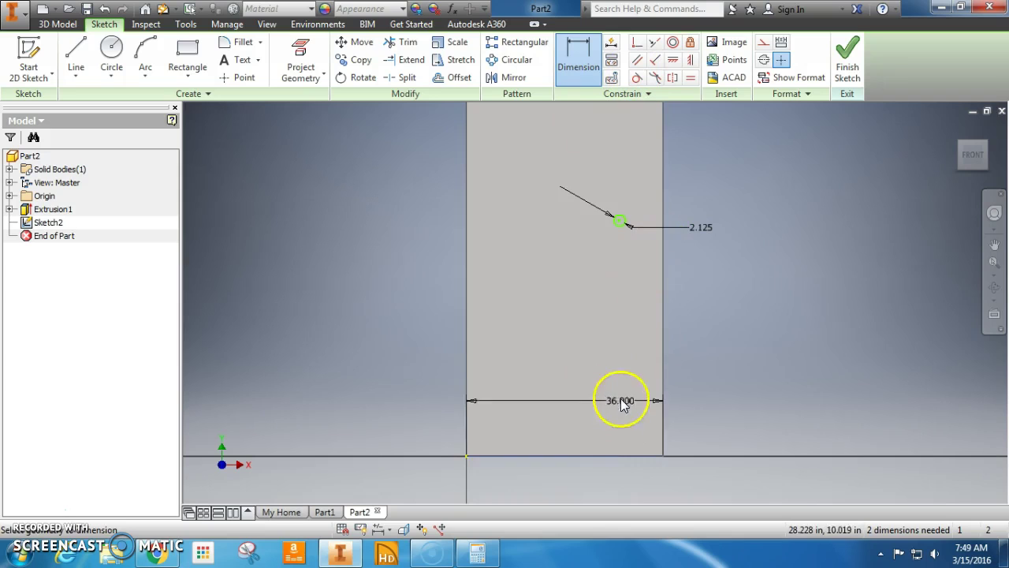
{"action": "left_click", "coordinate": [620, 222]}
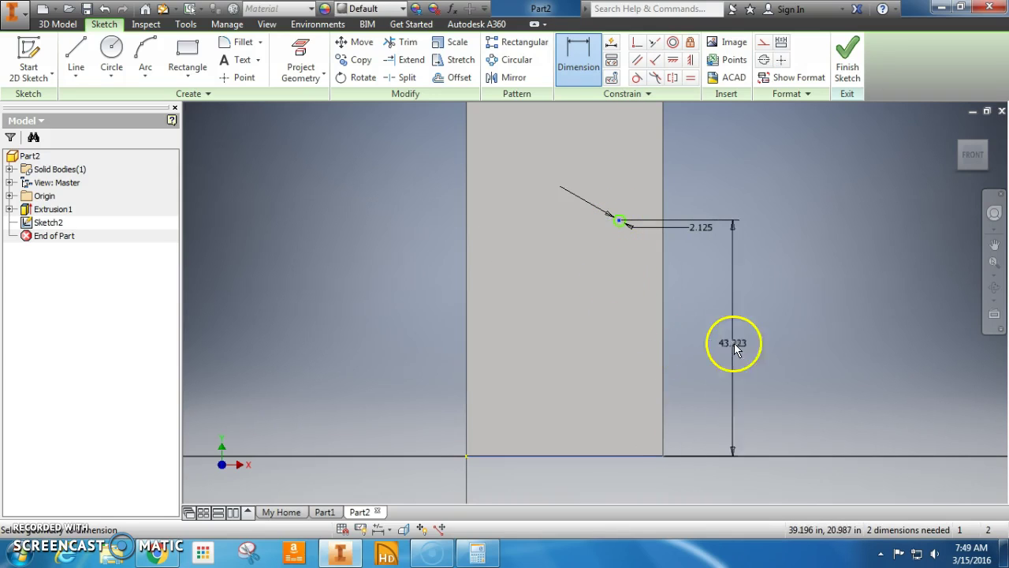
{"action": "left_click", "coordinate": [760, 339]}
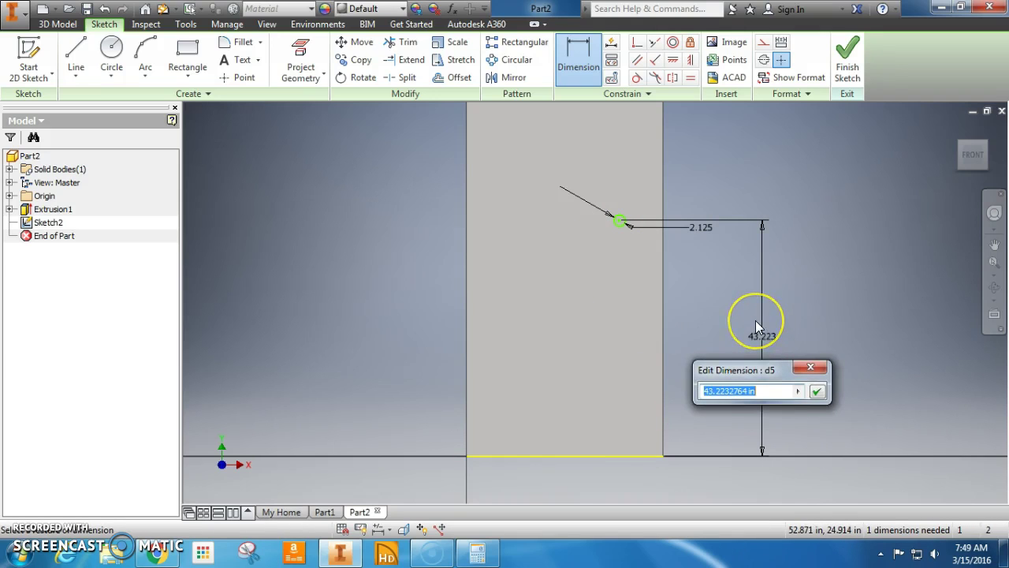
{"action": "type", "text": "34"}
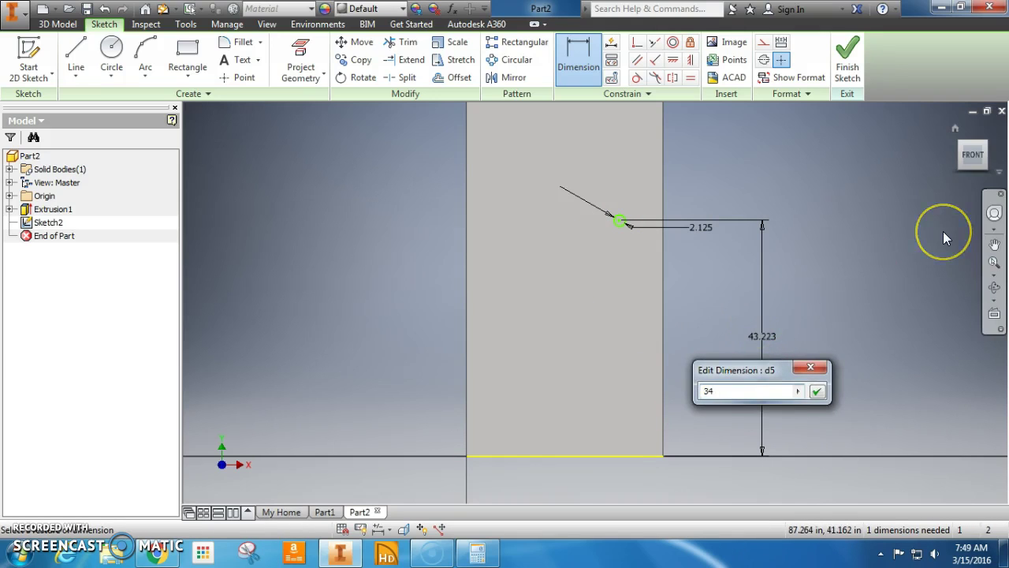
{"action": "key", "text": "Return"}
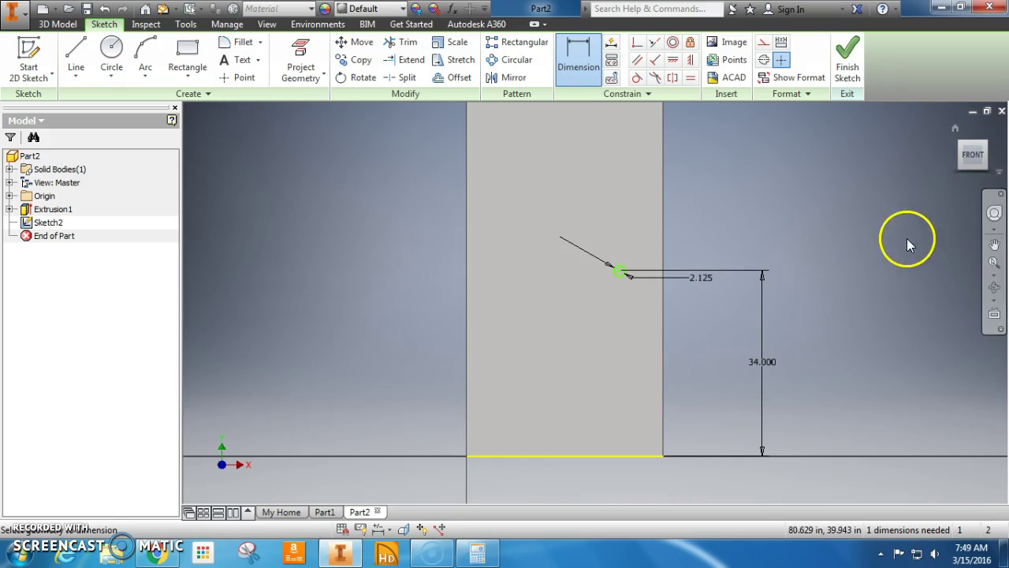
Dimension the circle's centre 2.75 in from the door's right vertical edge and finish the sketch
{"action": "left_click", "coordinate": [597, 69]}
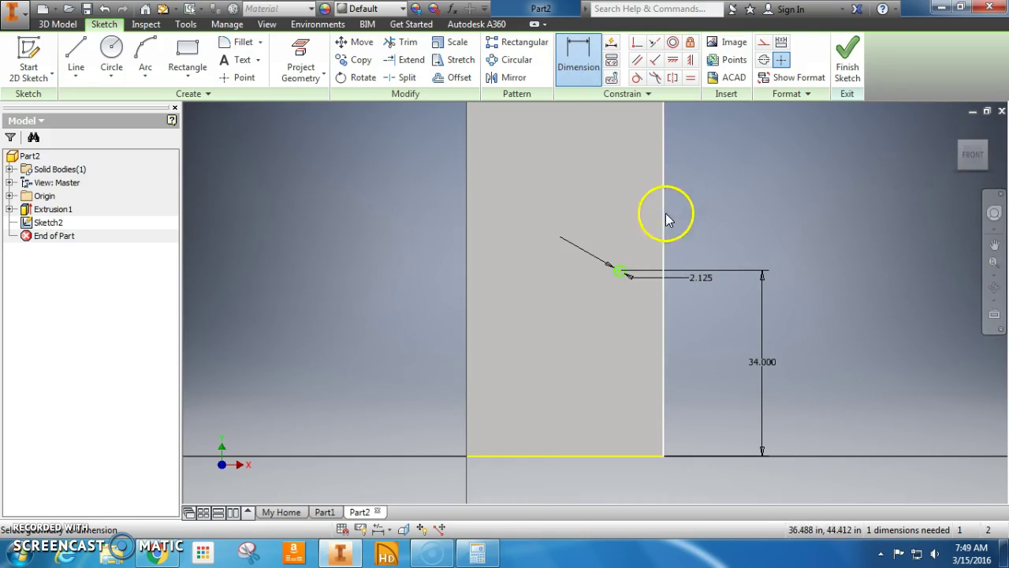
{"action": "left_click", "coordinate": [663, 254]}
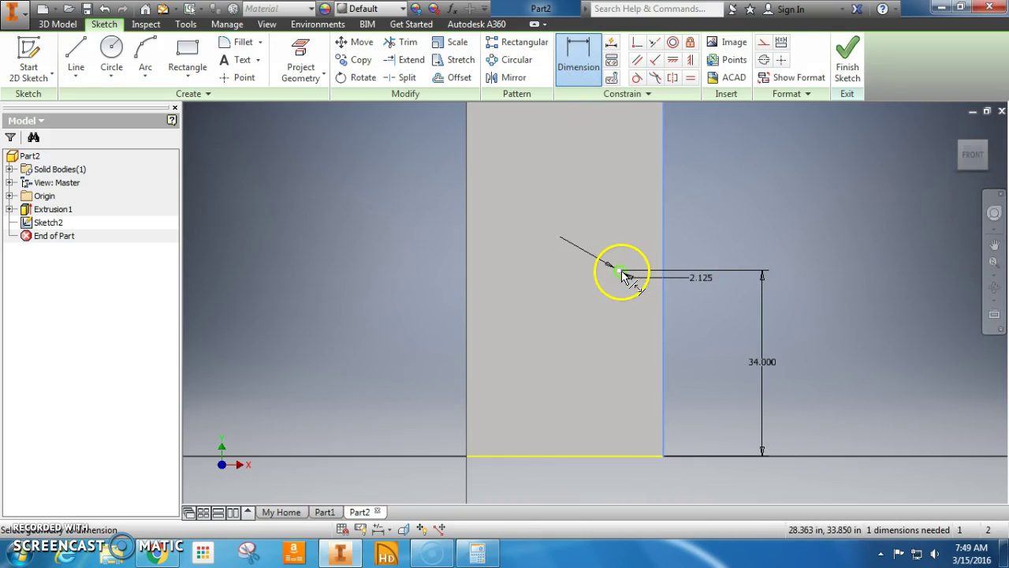
{"action": "left_click", "coordinate": [621, 272]}
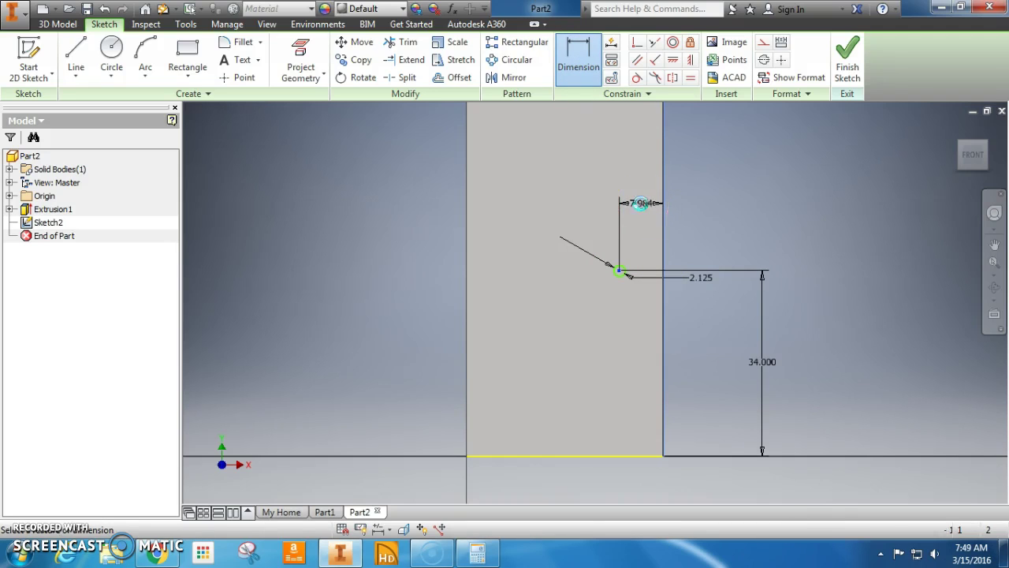
{"action": "left_click", "coordinate": [641, 203]}
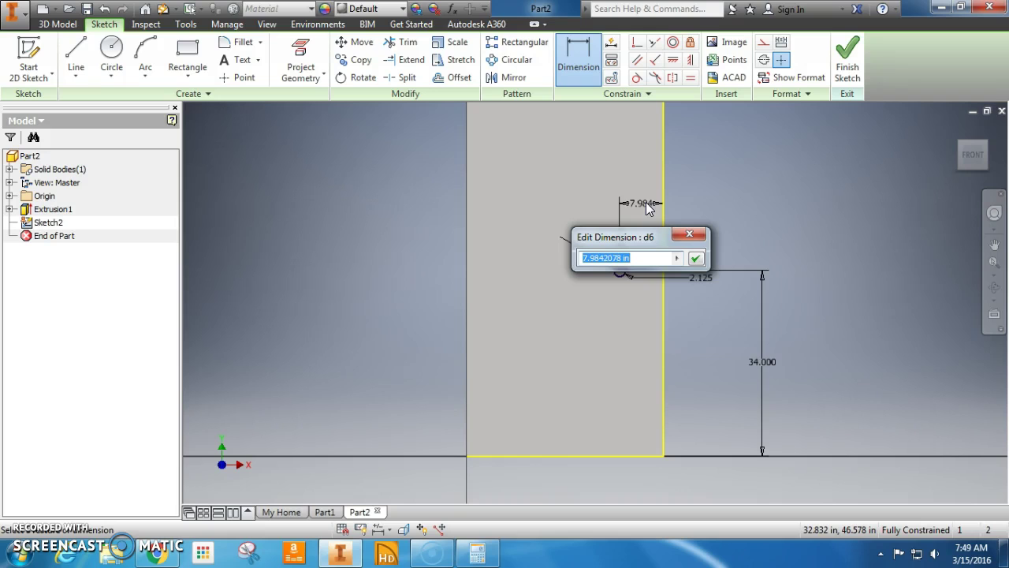
{"action": "type", "text": "2.75"}
{"action": "key", "text": "Return"}
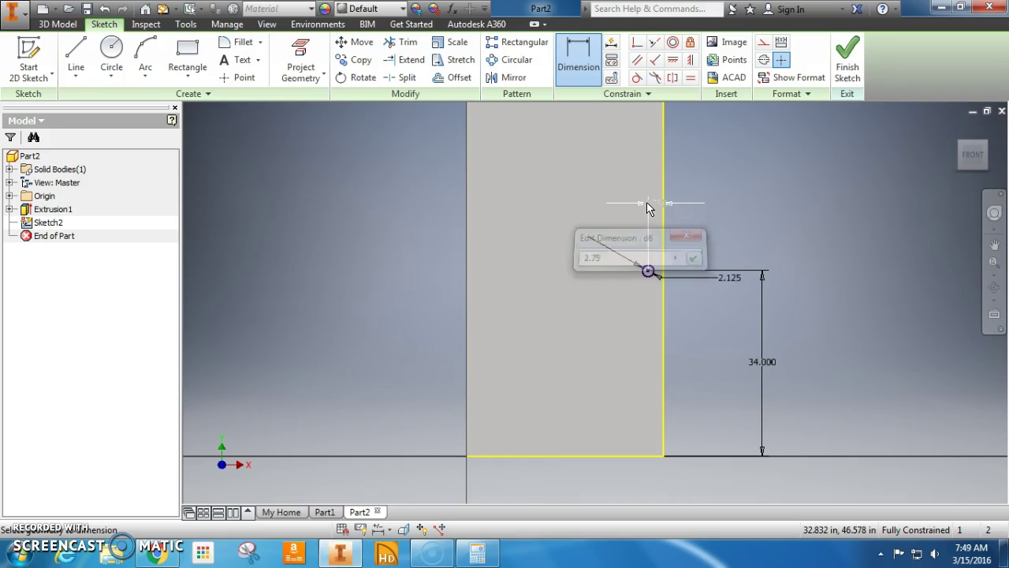
{"action": "left_click", "coordinate": [848, 71]}
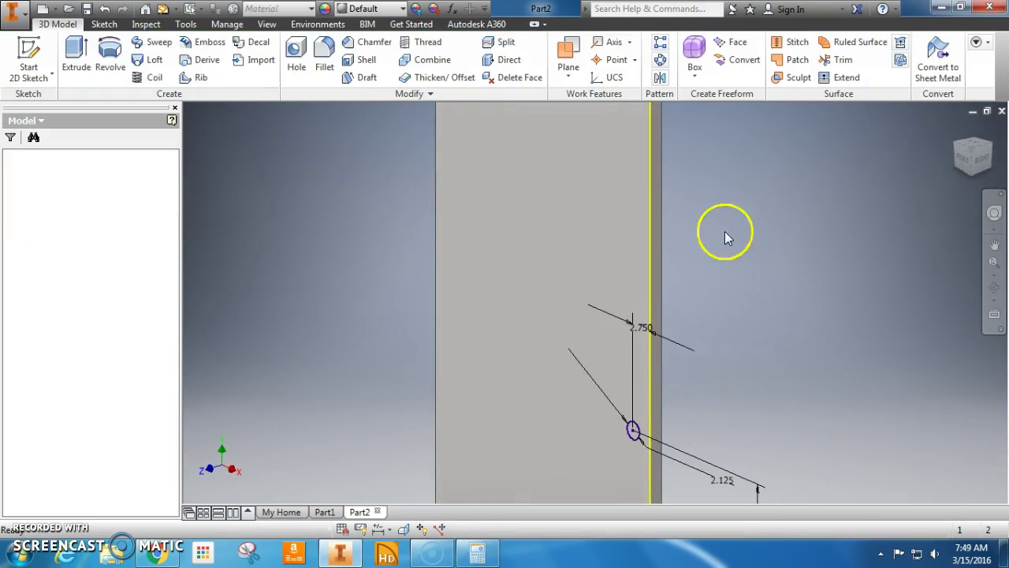
Extrude the circle as a 1.75 in cut back through the door slab to make the bore hole
{"action": "scroll", "coordinate": [624, 290], "scroll_direction": "up", "scroll_amount": 3}
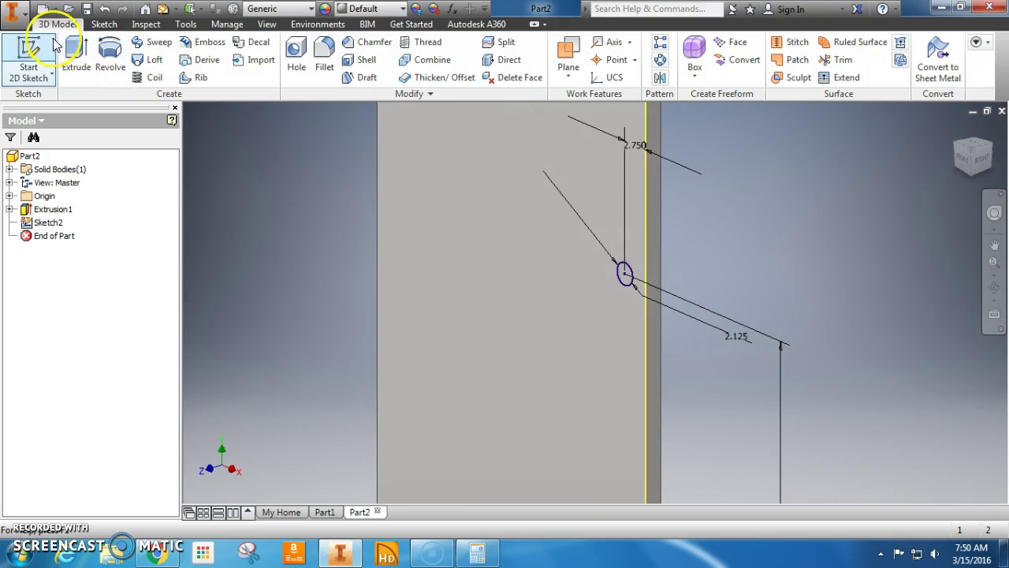
{"action": "left_click", "coordinate": [76, 54]}
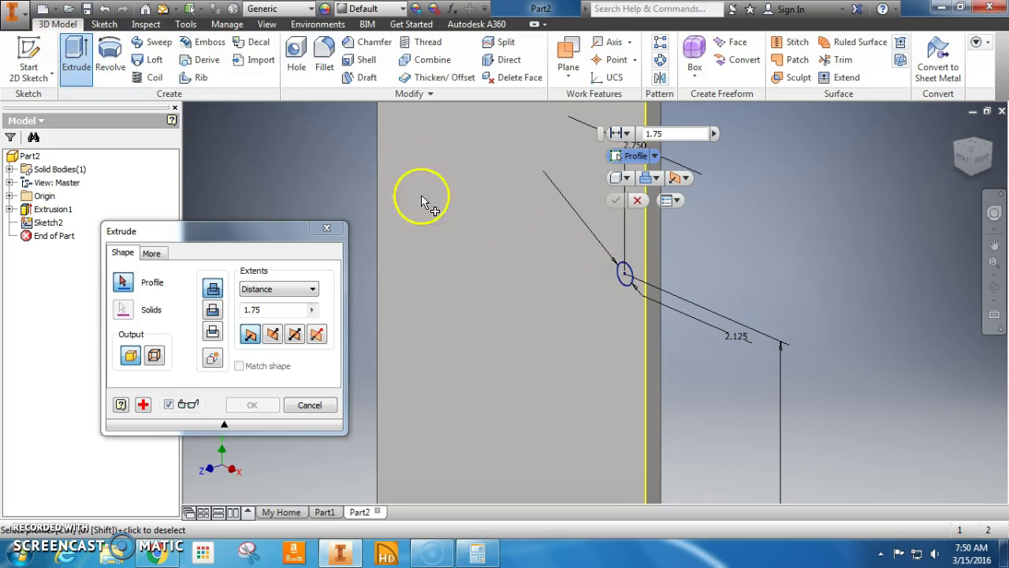
{"action": "left_click", "coordinate": [624, 274]}
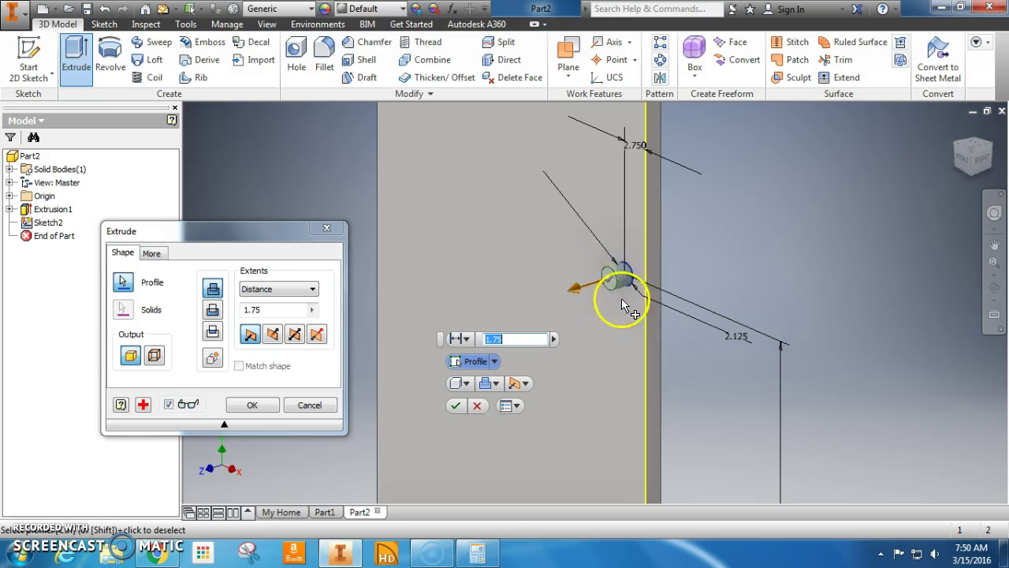
{"action": "mouse_move", "coordinate": [676, 279]}
{"action": "middle_mouse_down", "text": "shift"}
{"action": "mouse_move", "coordinate": [590, 275]}
{"action": "mouse_move", "coordinate": [667, 261]}
{"action": "middle_mouse_up", "text": "shift"}
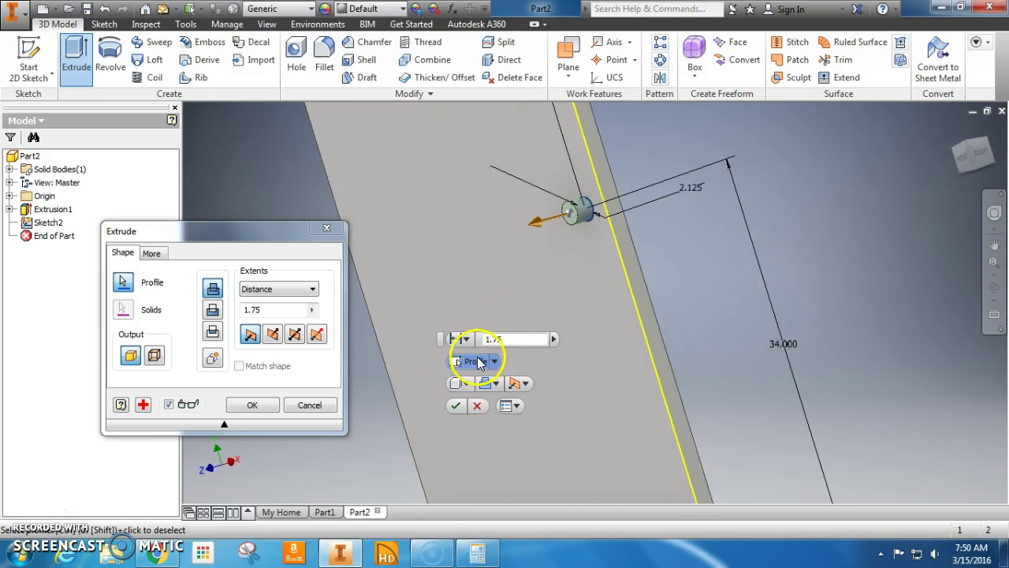
{"action": "left_click", "coordinate": [272, 334]}
{"action": "middle_click_drag", "start_coordinate": [816, 266], "coordinate": [837, 292], "text": "shift"}
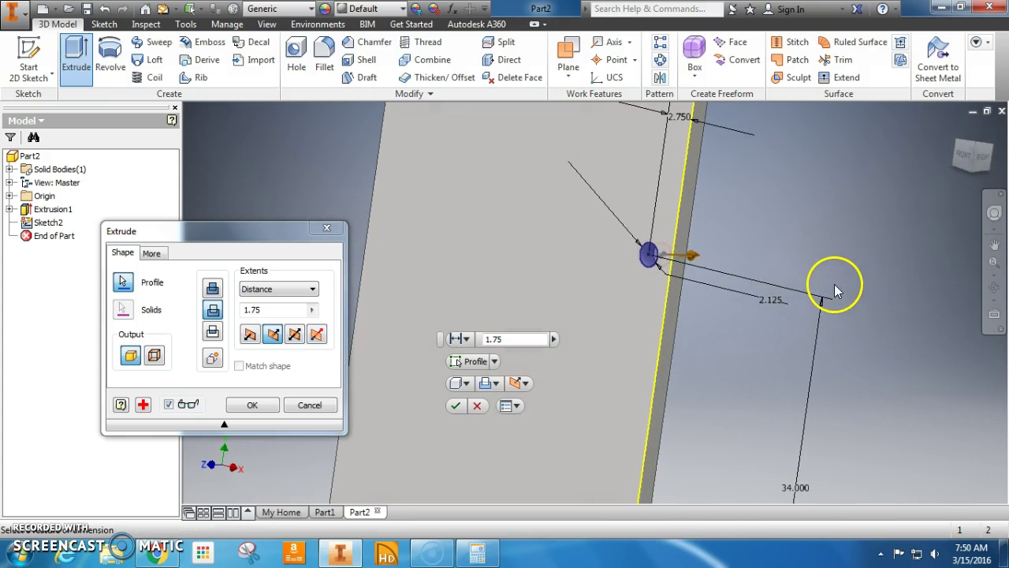
{"action": "left_click", "coordinate": [455, 405]}
Start a new 2D sketch on the door's narrow side face nearest the bore hole
{"action": "key", "text": "F5"}
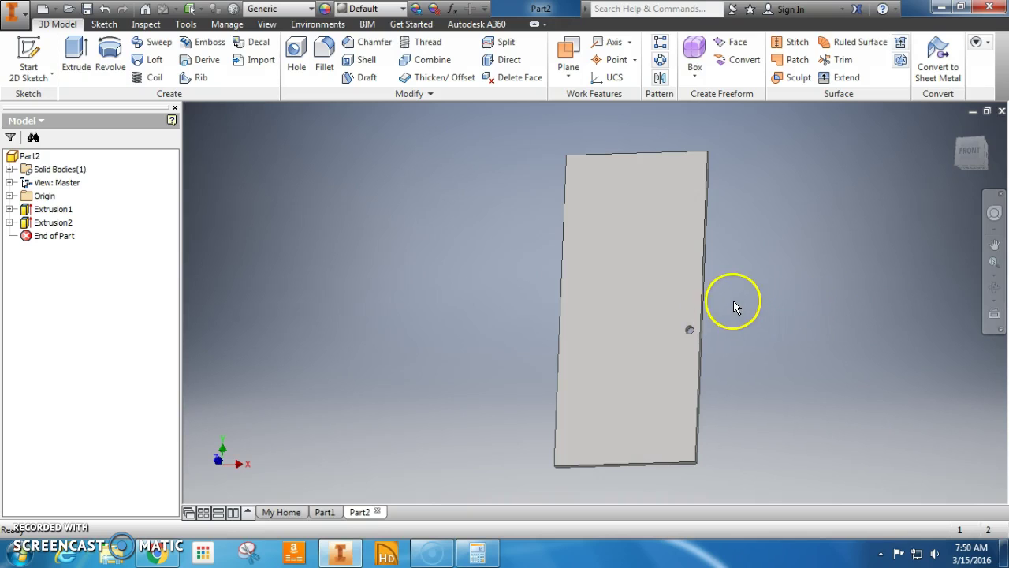
{"action": "middle_click_drag", "start_coordinate": [715, 316], "coordinate": [682, 346], "text": "shift"}
{"action": "scroll", "coordinate": [676, 347], "scroll_direction": "up", "scroll_amount": 3}
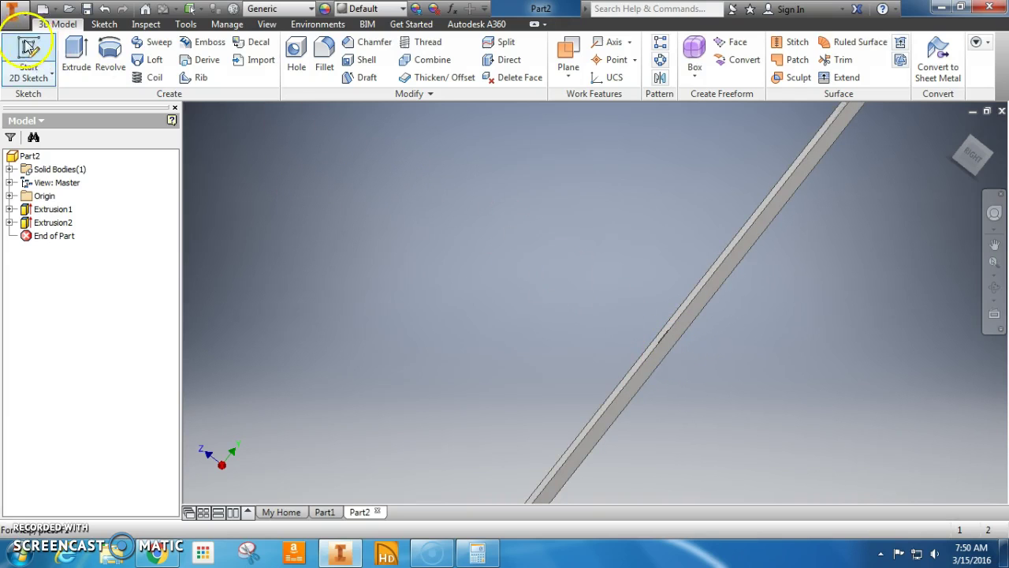
{"action": "left_click", "coordinate": [956, 129]}
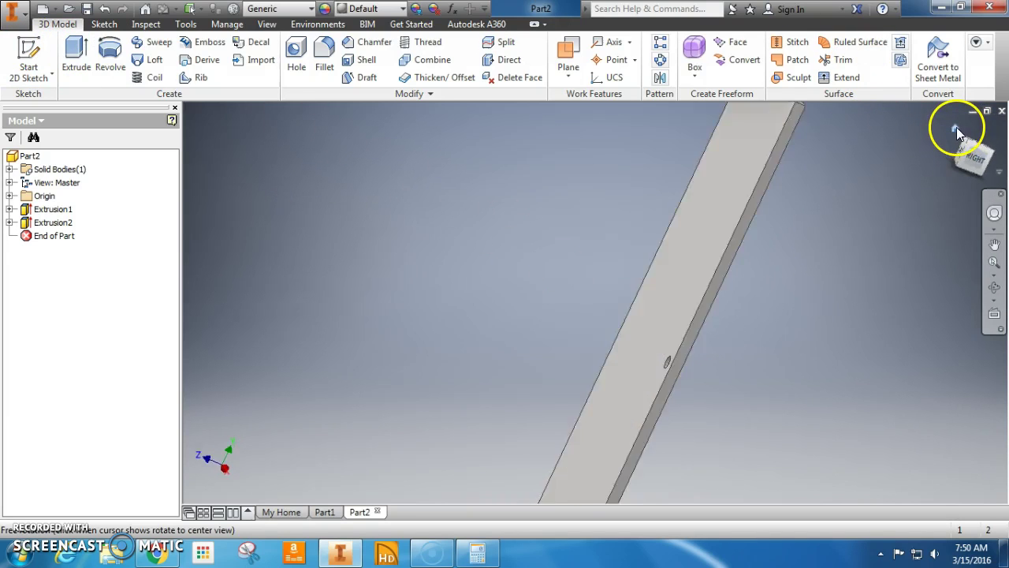
{"action": "left_click", "coordinate": [28, 56]}
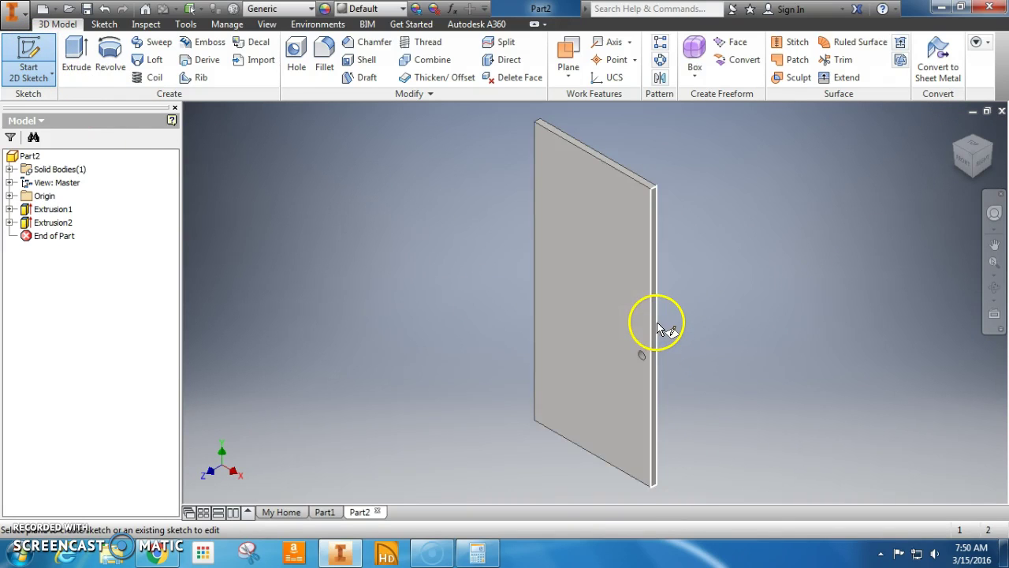
{"action": "left_click", "coordinate": [660, 329]}
{"action": "scroll", "coordinate": [631, 277], "scroll_direction": "down", "scroll_amount": 3}
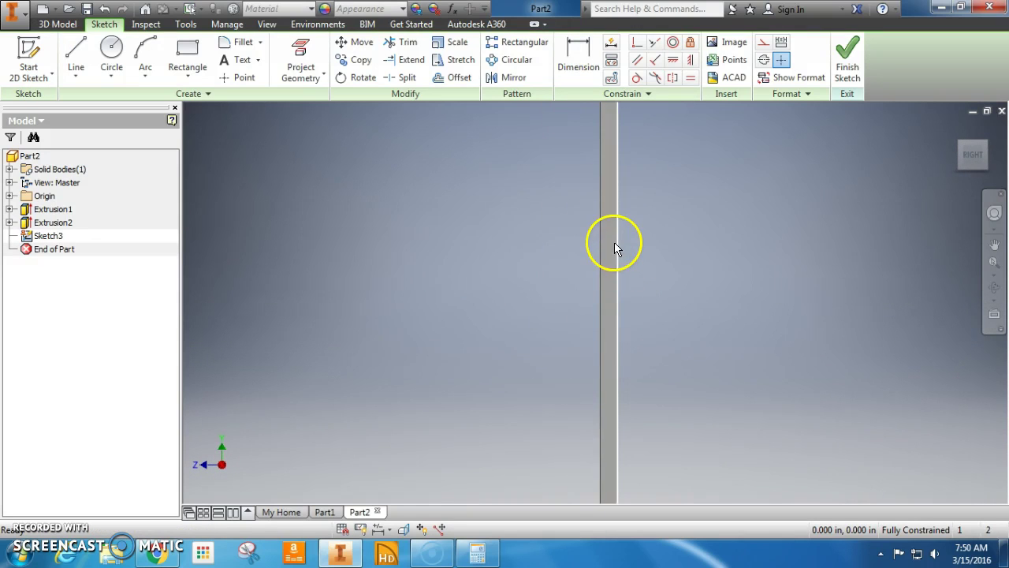
{"action": "scroll", "coordinate": [606, 264], "scroll_direction": "down", "scroll_amount": 2}
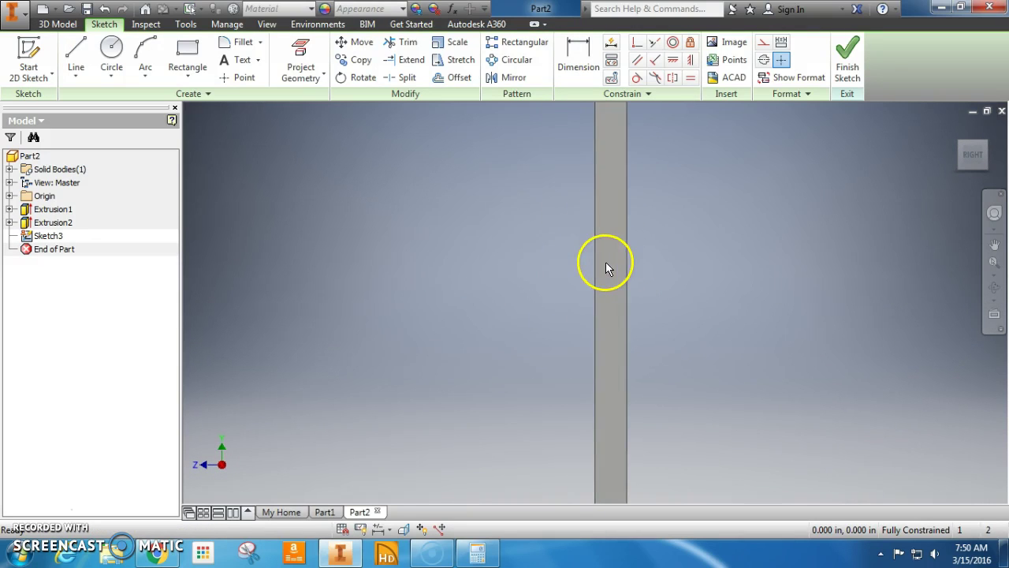
Draw a 1 in diameter circle on the narrow side face, centred about 36 in above the door's bottom
{"action": "left_click", "coordinate": [111, 50]}
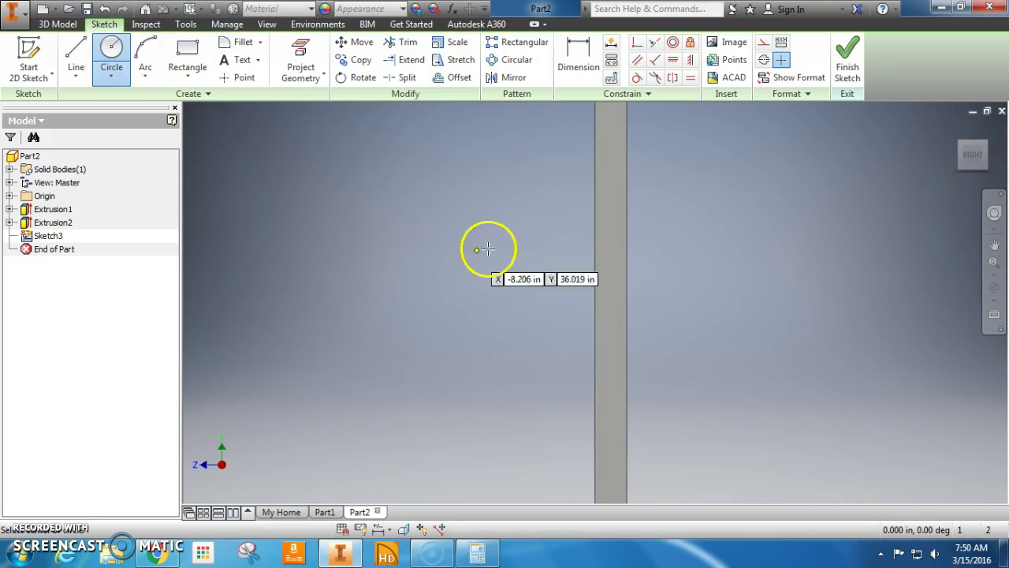
{"action": "left_click", "coordinate": [610, 256]}
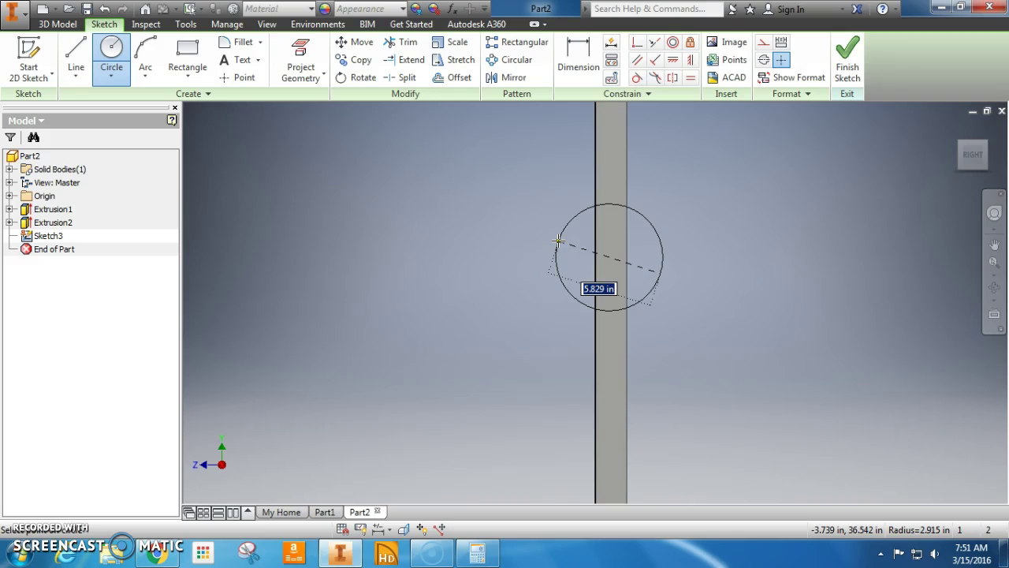
{"action": "type", "text": "1"}
{"action": "key", "text": "Return"}
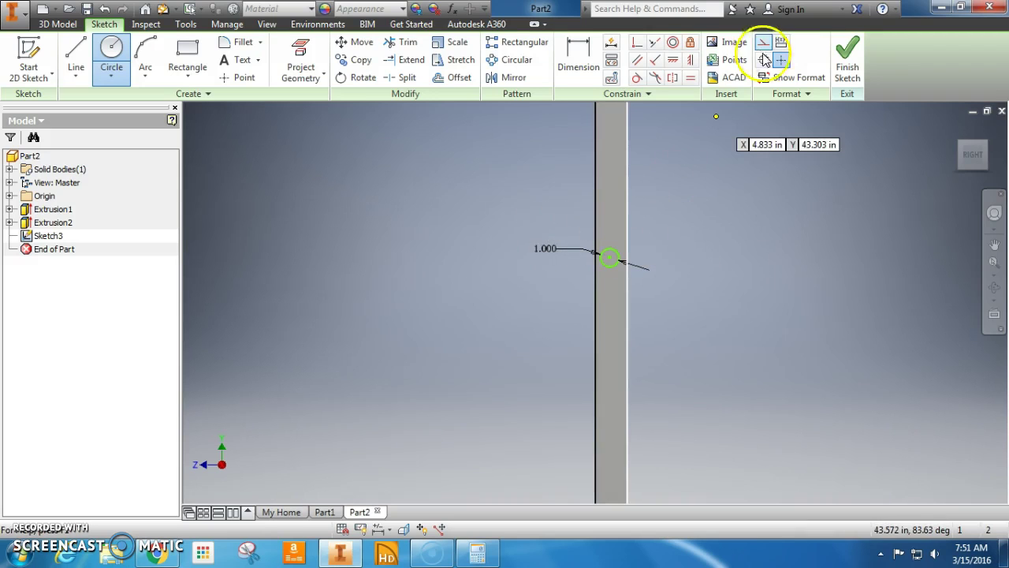
Dimension the 1 in circle's centre .875 in from the side face's front vertical edge
{"action": "left_click", "coordinate": [580, 63]}
{"action": "left_click", "coordinate": [596, 267]}
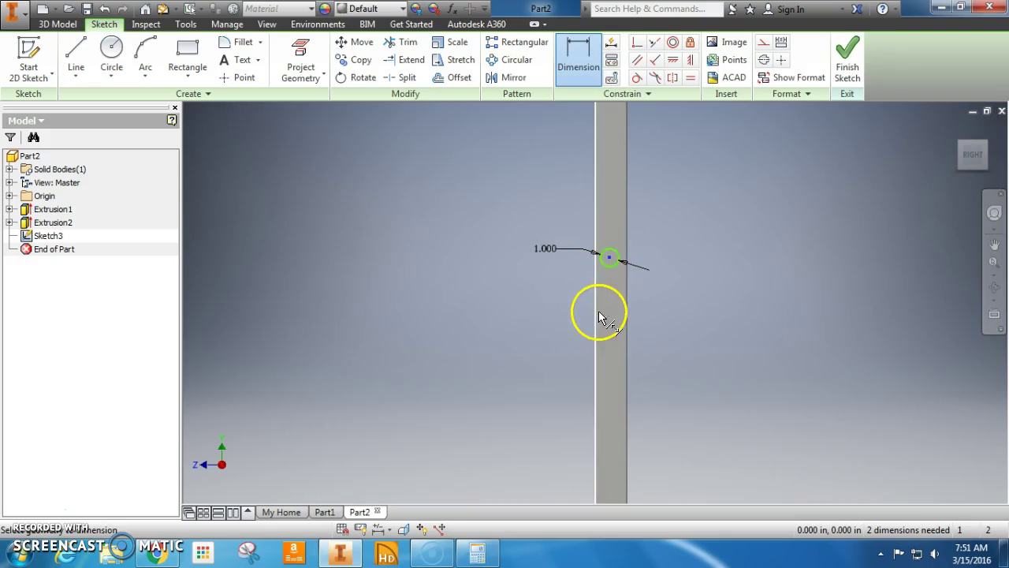
{"action": "scroll", "coordinate": [583, 251], "scroll_direction": "down", "scroll_amount": 5}
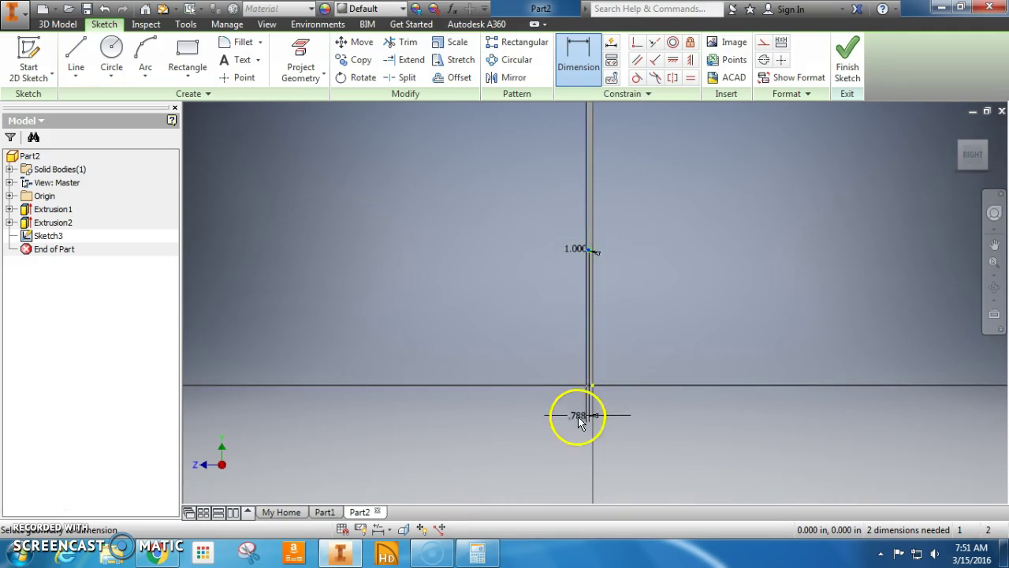
{"action": "scroll", "coordinate": [583, 410], "scroll_direction": "up", "scroll_amount": 3}
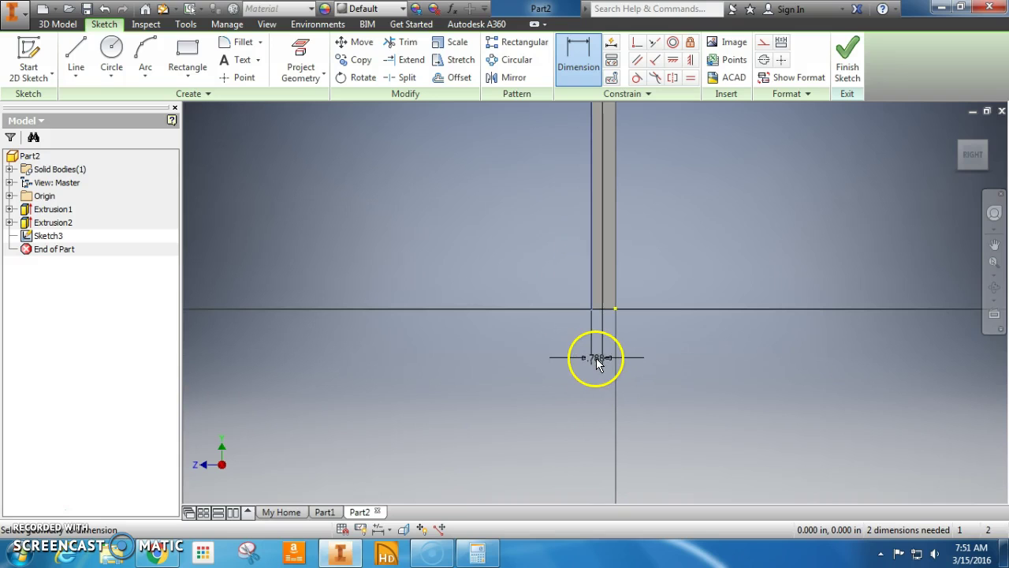
{"action": "left_click", "coordinate": [570, 340]}
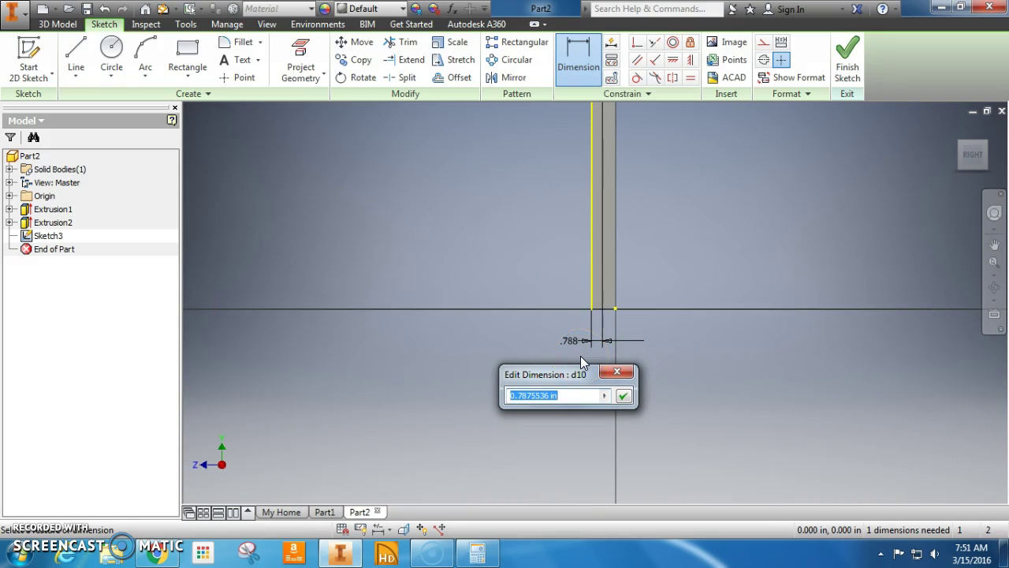
{"action": "type", "text": ".875"}
{"action": "key", "text": "Return"}
{"action": "scroll", "coordinate": [563, 405], "scroll_direction": "down", "scroll_amount": 3}
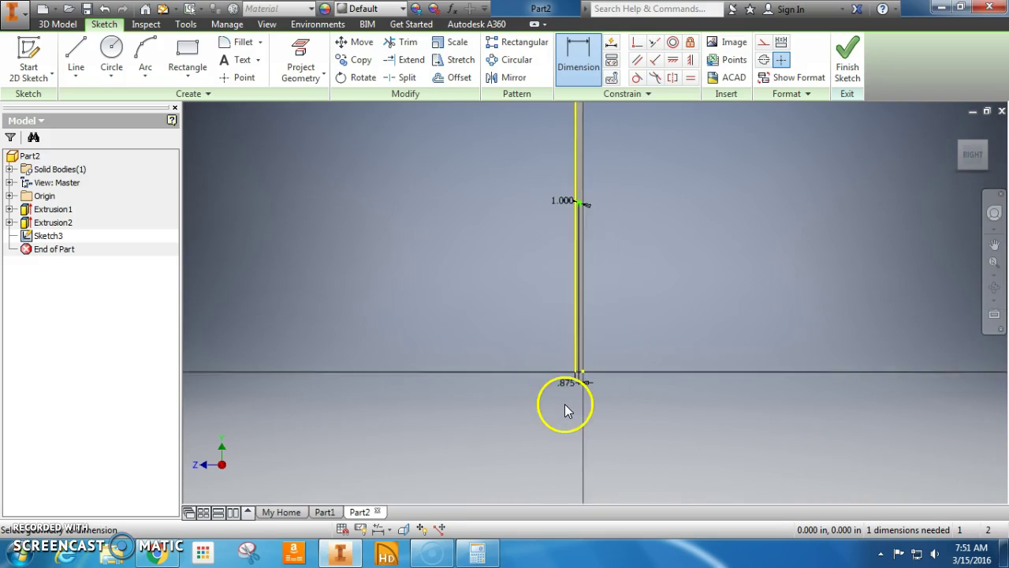
Dimension the 1 in circle's centre 34 in above the door's bottom edge on the narrow side face
{"action": "scroll", "coordinate": [552, 460], "scroll_direction": "up", "scroll_amount": 2}
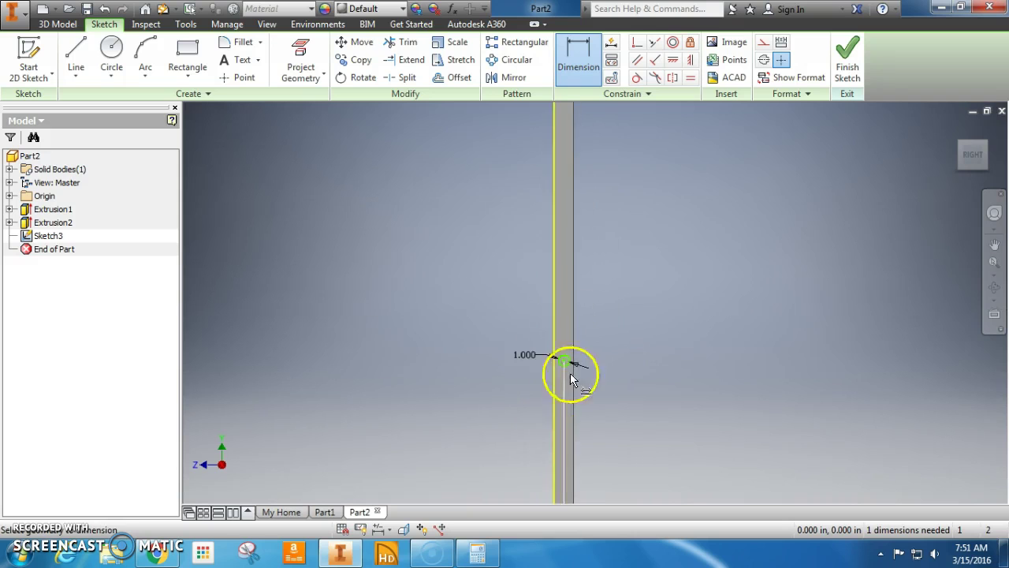
{"action": "scroll", "coordinate": [571, 378], "scroll_direction": "down", "scroll_amount": 2}
{"action": "scroll", "coordinate": [527, 308], "scroll_direction": "down", "scroll_amount": 2}
{"action": "mouse_move", "coordinate": [511, 354]}
{"action": "middle_mouse_down", "text": "shift"}
{"action": "mouse_move", "coordinate": [547, 342]}
{"action": "mouse_move", "coordinate": [576, 354]}
{"action": "mouse_move", "coordinate": [568, 322]}
{"action": "mouse_move", "coordinate": [516, 344]}
{"action": "middle_mouse_up", "text": "shift"}
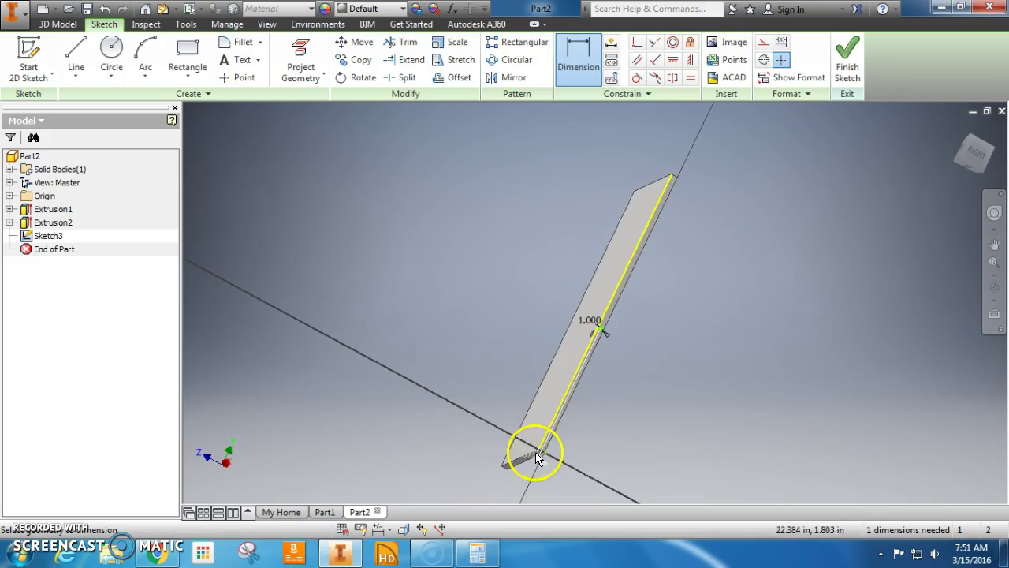
{"action": "scroll", "coordinate": [537, 458], "scroll_direction": "up", "scroll_amount": 3}
{"action": "scroll", "coordinate": [538, 459], "scroll_direction": "up", "scroll_amount": 5}
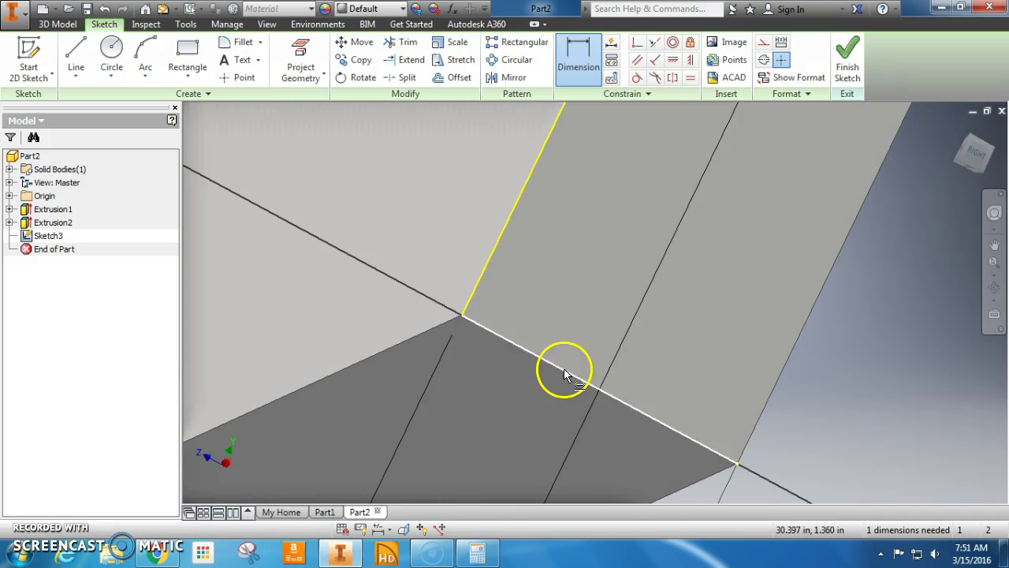
{"action": "scroll", "coordinate": [555, 377], "scroll_direction": "down", "scroll_amount": 5}
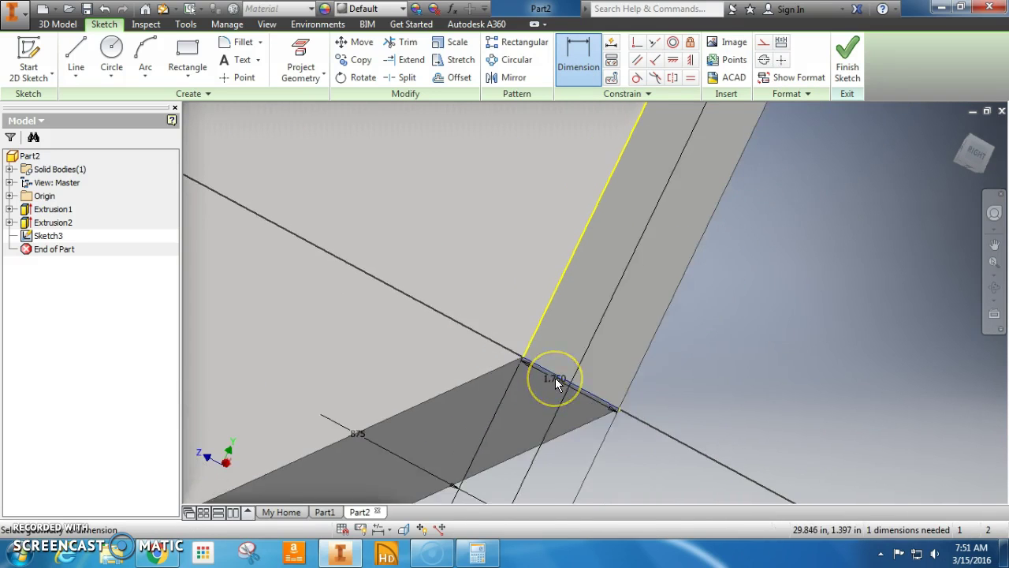
{"action": "scroll", "coordinate": [556, 377], "scroll_direction": "down", "scroll_amount": 3}
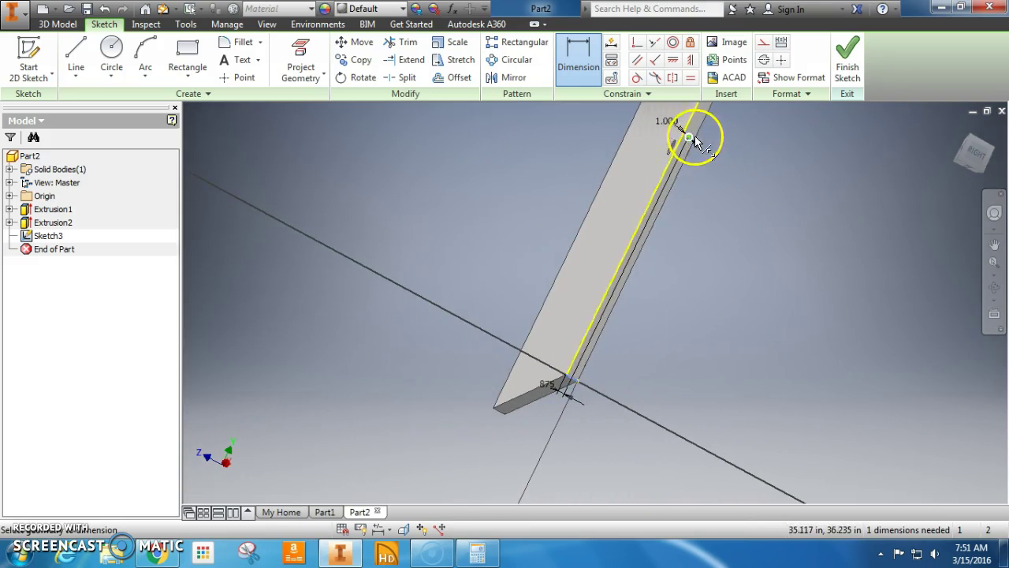
{"action": "scroll", "coordinate": [694, 135], "scroll_direction": "up", "scroll_amount": 3}
{"action": "scroll", "coordinate": [690, 128], "scroll_direction": "up", "scroll_amount": 3}
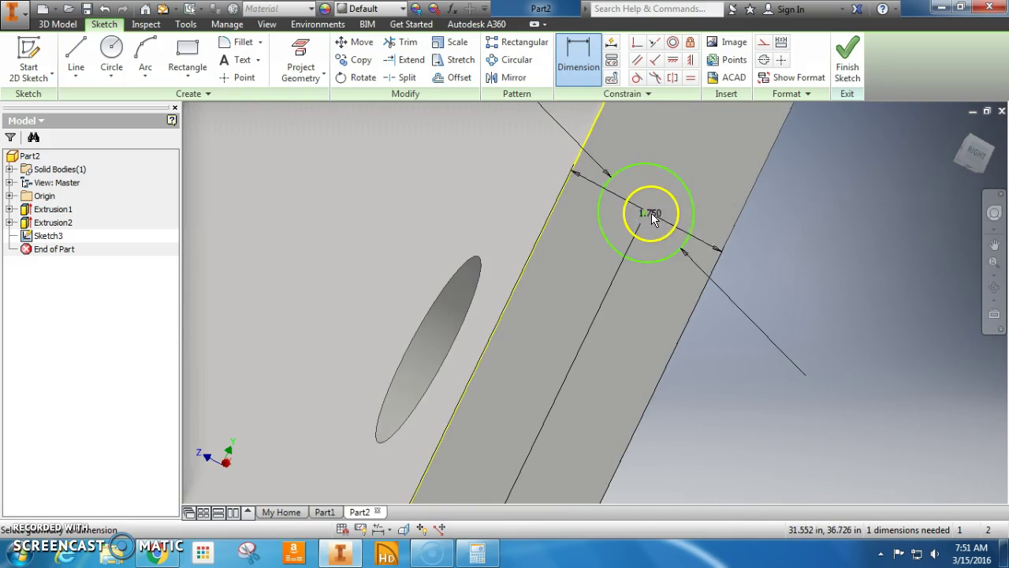
{"action": "left_click", "coordinate": [646, 215]}
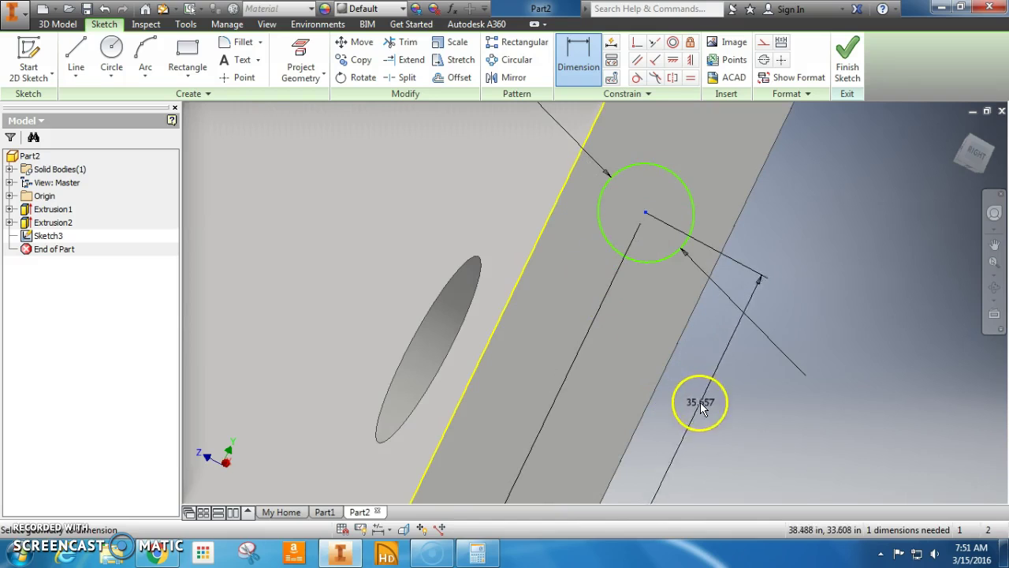
{"action": "left_click", "coordinate": [720, 421]}
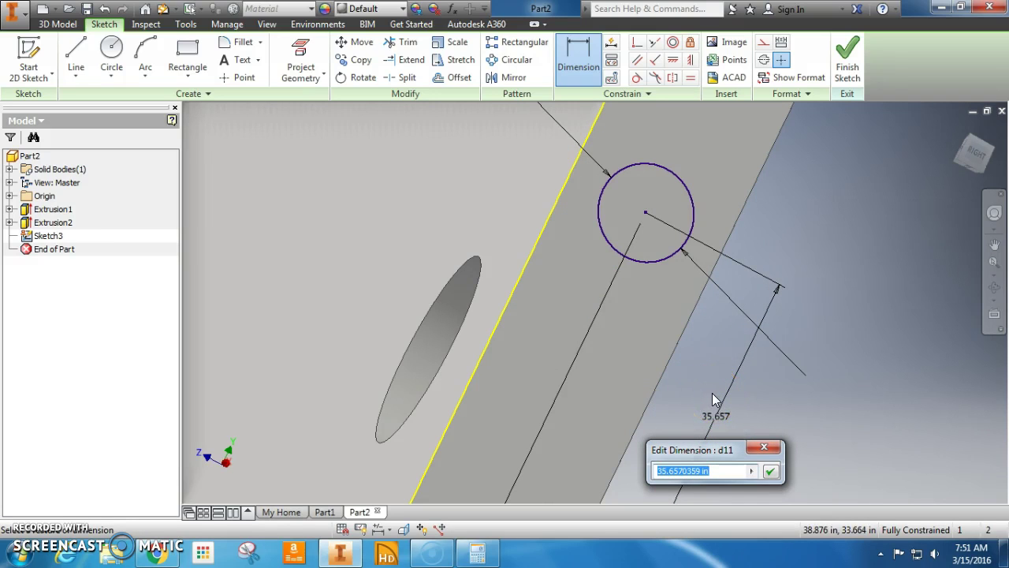
{"action": "type", "text": "34"}
{"action": "key", "text": "Return"}
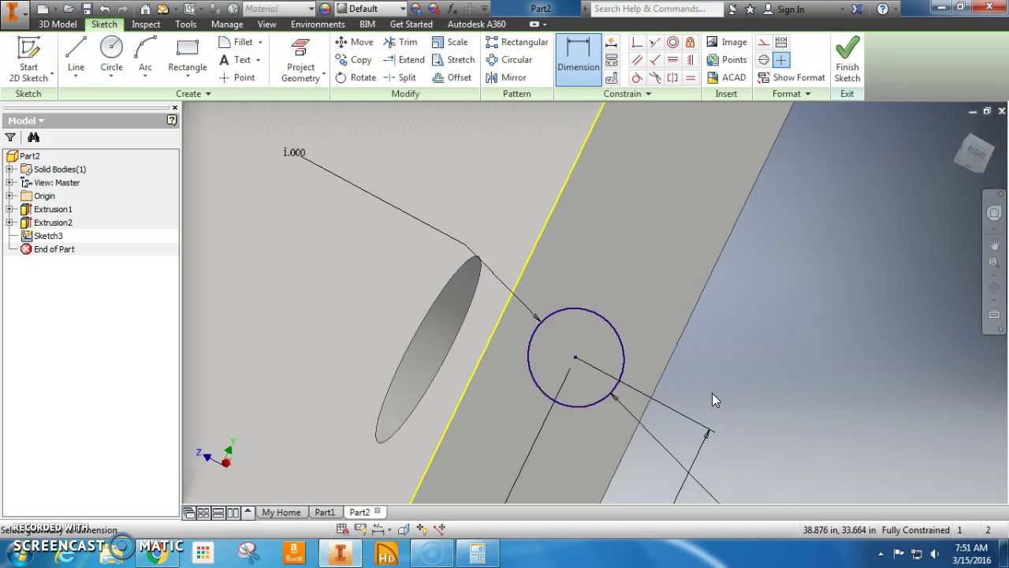
Return to the isometric view of the door and finish the side-face sketch
{"action": "scroll", "coordinate": [709, 386], "scroll_direction": "down", "scroll_amount": 2}
{"action": "scroll", "coordinate": [686, 383], "scroll_direction": "down", "scroll_amount": 3}
{"action": "middle_click_drag", "start_coordinate": [762, 387], "coordinate": [815, 443], "text": "shift"}
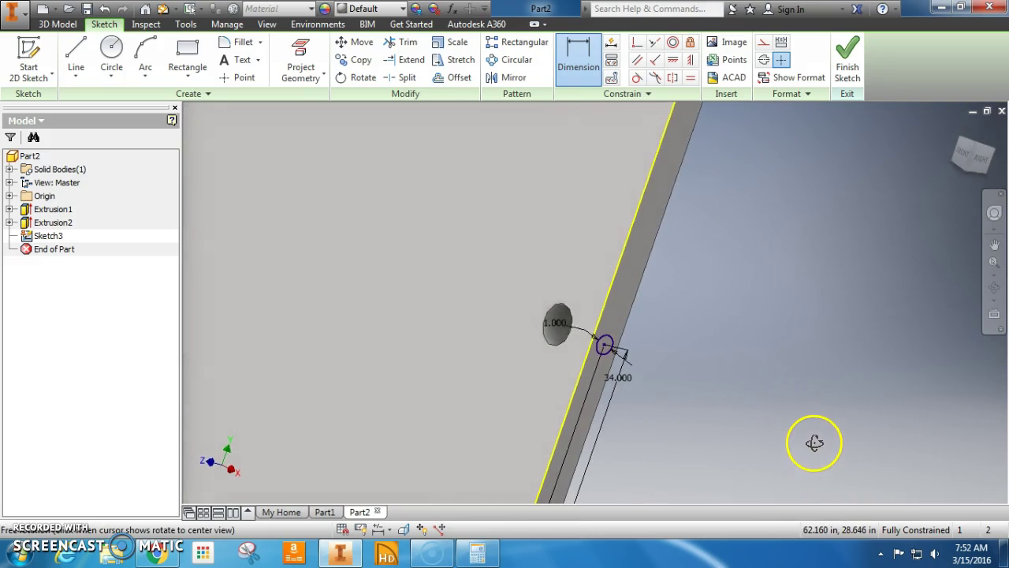
{"action": "left_click", "coordinate": [971, 143]}
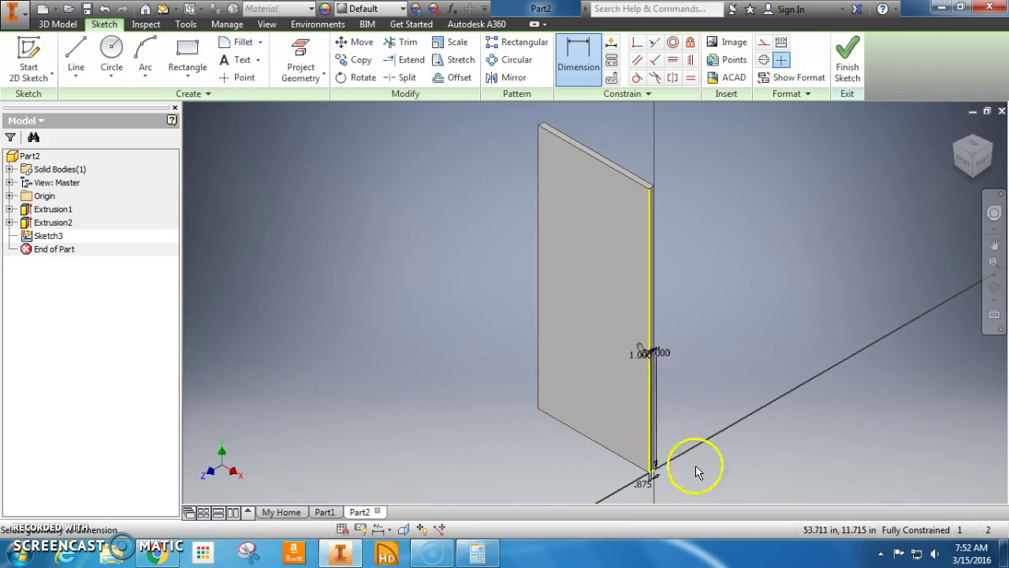
{"action": "left_click", "coordinate": [846, 71]}
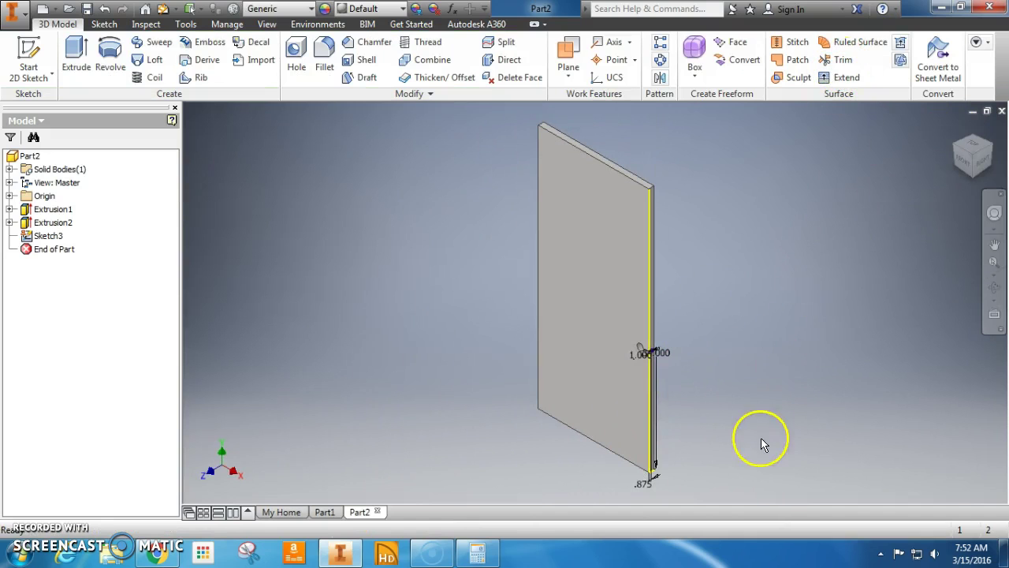
Extrude the 1 in circle as a 2 in cut from the narrow side face inward into the bore hole
{"action": "left_click", "coordinate": [974, 156]}
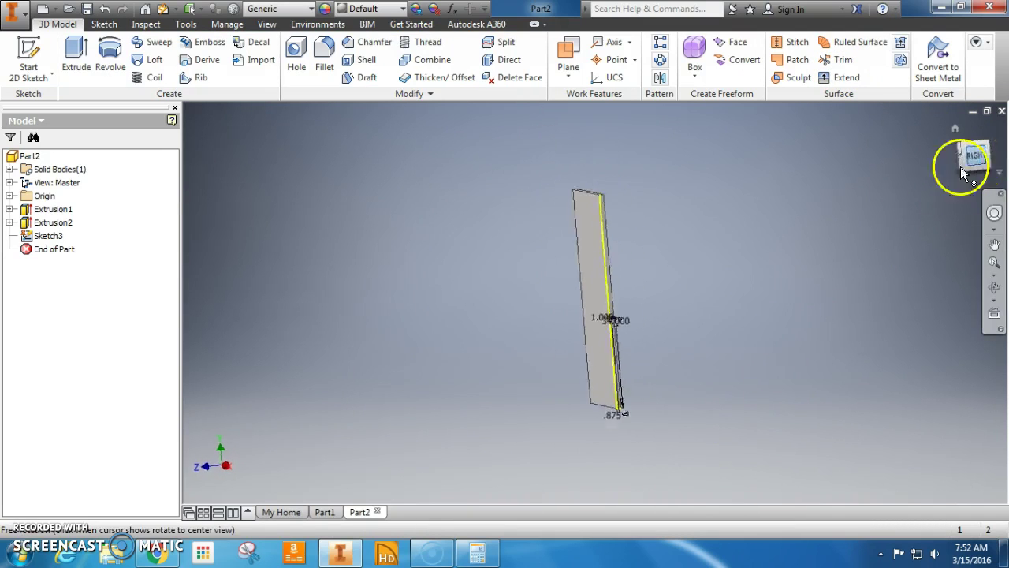
{"action": "scroll", "coordinate": [601, 313], "scroll_direction": "up", "scroll_amount": 5}
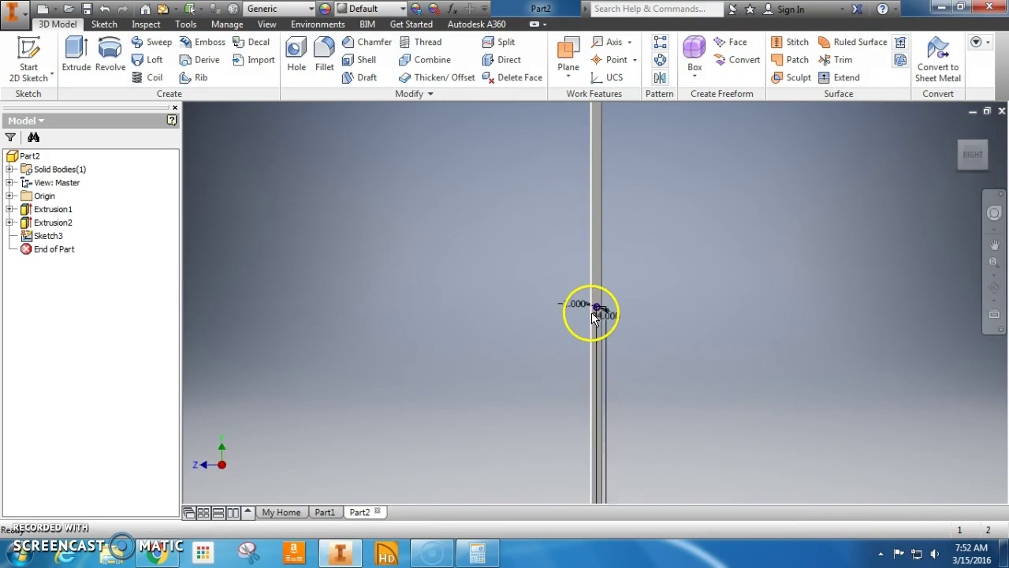
{"action": "left_click", "coordinate": [76, 57]}
{"action": "left_click", "coordinate": [600, 305]}
{"action": "middle_click_drag", "start_coordinate": [611, 319], "coordinate": [561, 344], "text": "shift"}
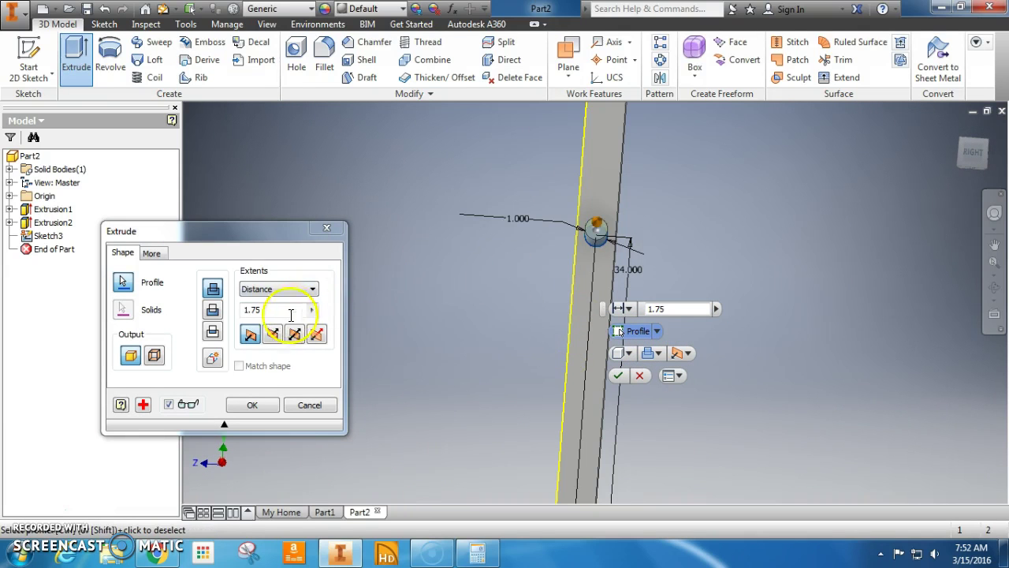
{"action": "left_click", "coordinate": [272, 335]}
{"action": "middle_click_drag", "start_coordinate": [469, 362], "coordinate": [636, 352], "text": "shift"}
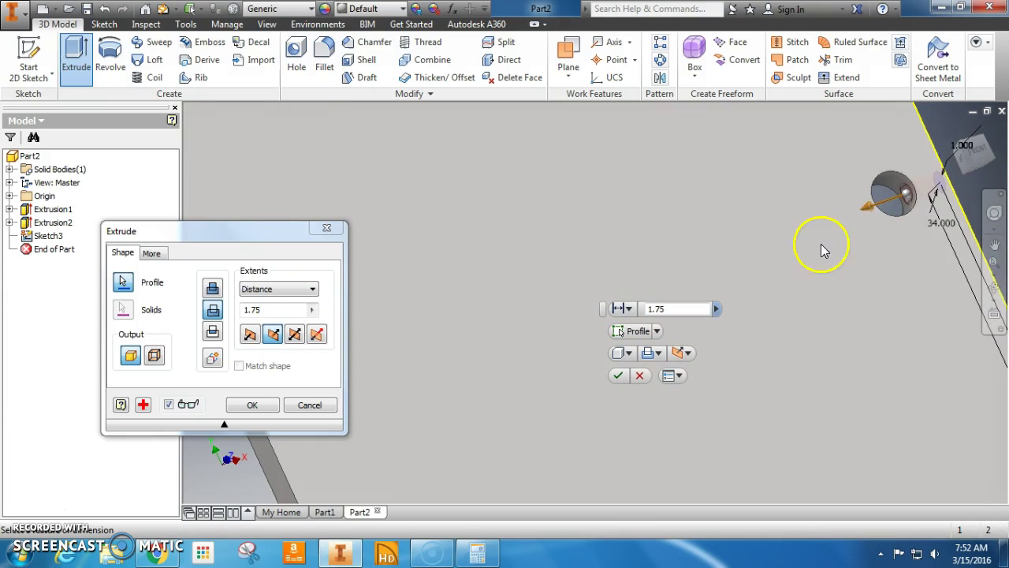
{"action": "scroll", "coordinate": [908, 183], "scroll_direction": "up", "scroll_amount": 5}
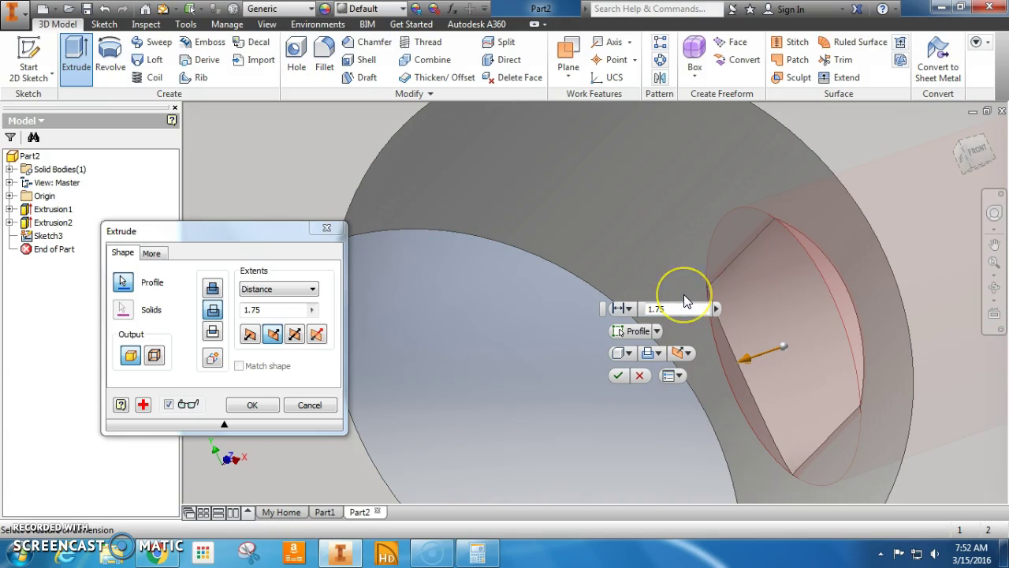
{"action": "left_click", "coordinate": [214, 312]}
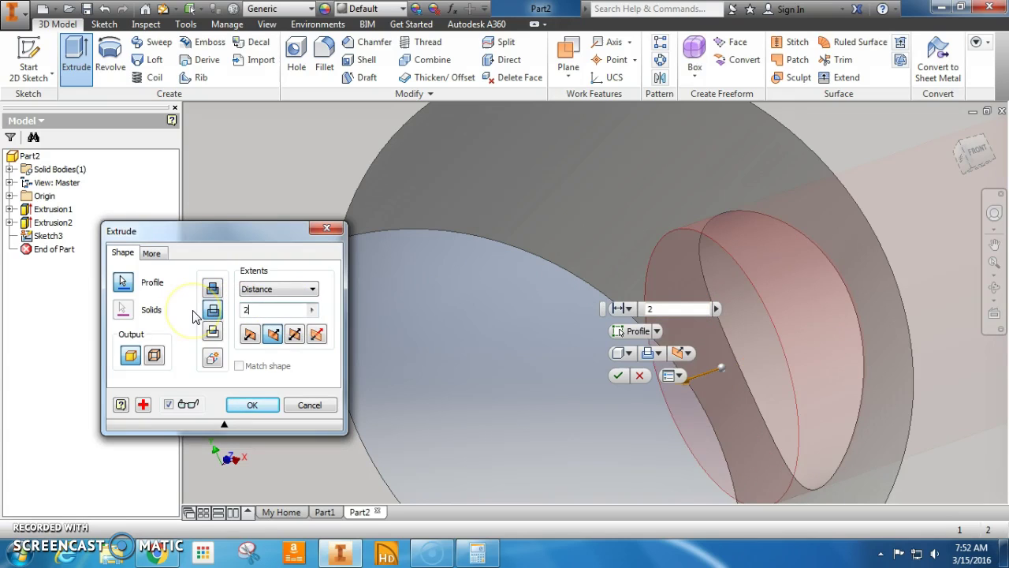
{"action": "key", "text": "Return"}
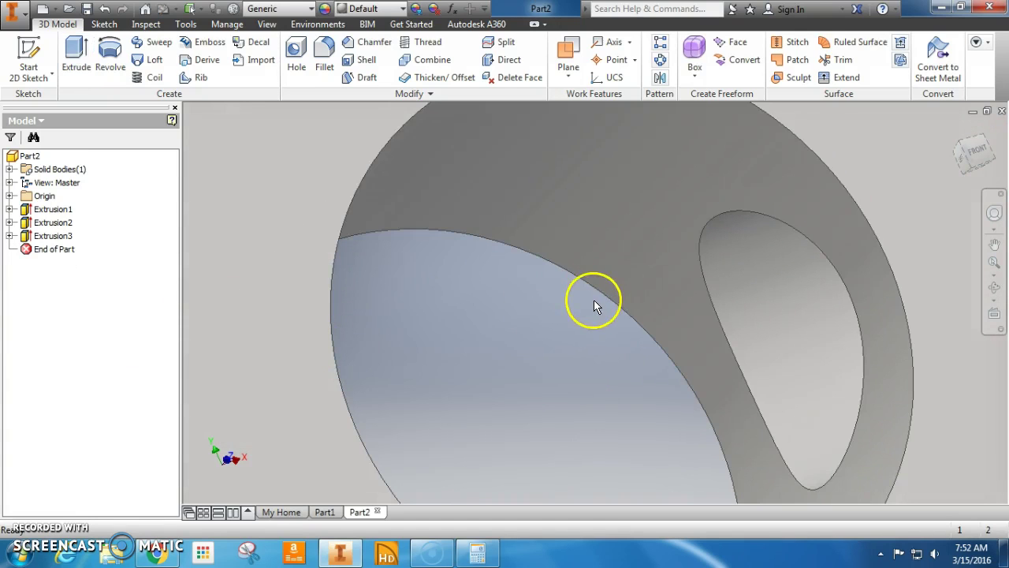
Start a new 2D sketch on the door's large front face
{"action": "scroll", "coordinate": [623, 307], "scroll_direction": "down", "scroll_amount": 5}
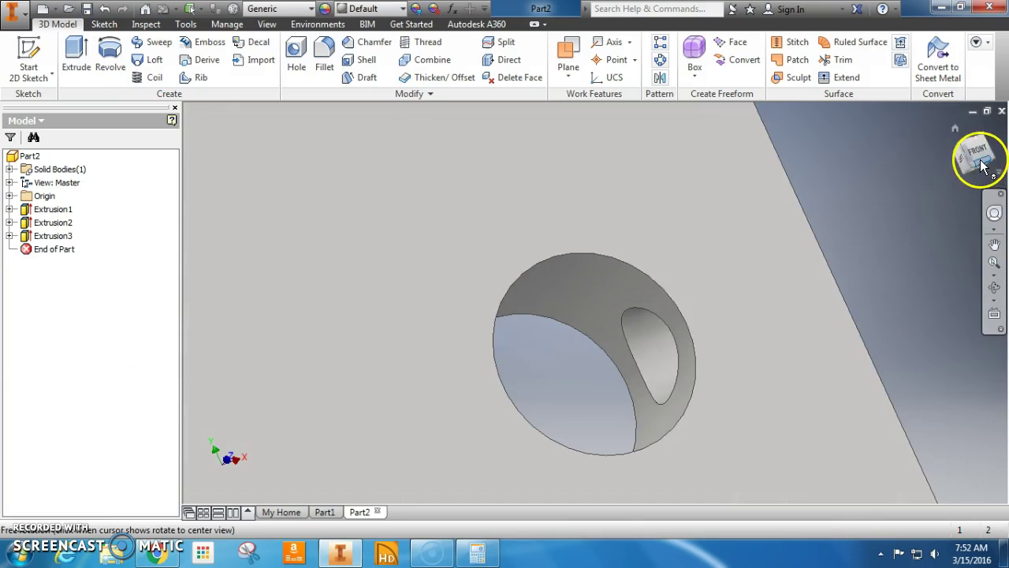
{"action": "left_click", "coordinate": [982, 165]}
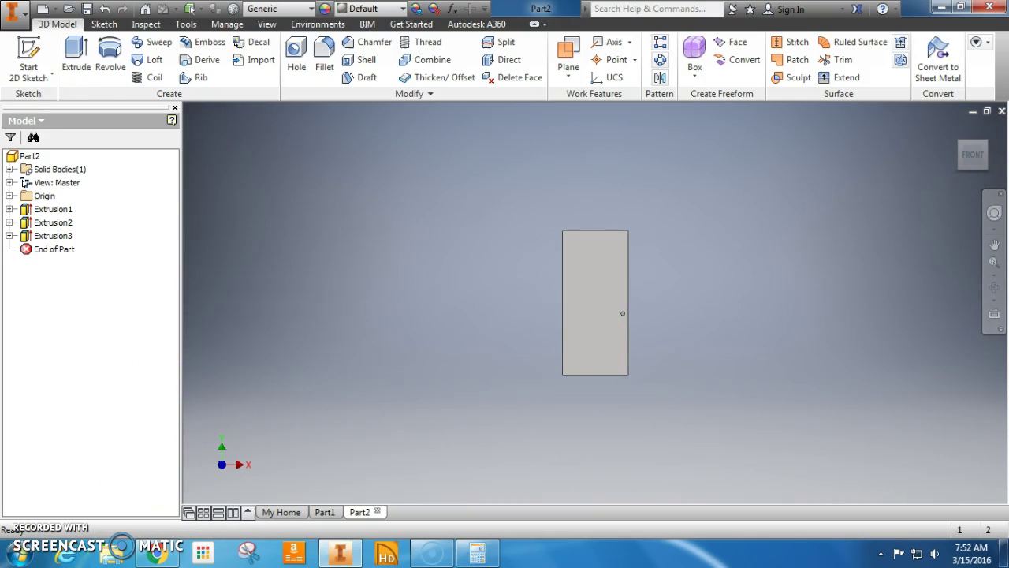
{"action": "left_click", "coordinate": [48, 57]}
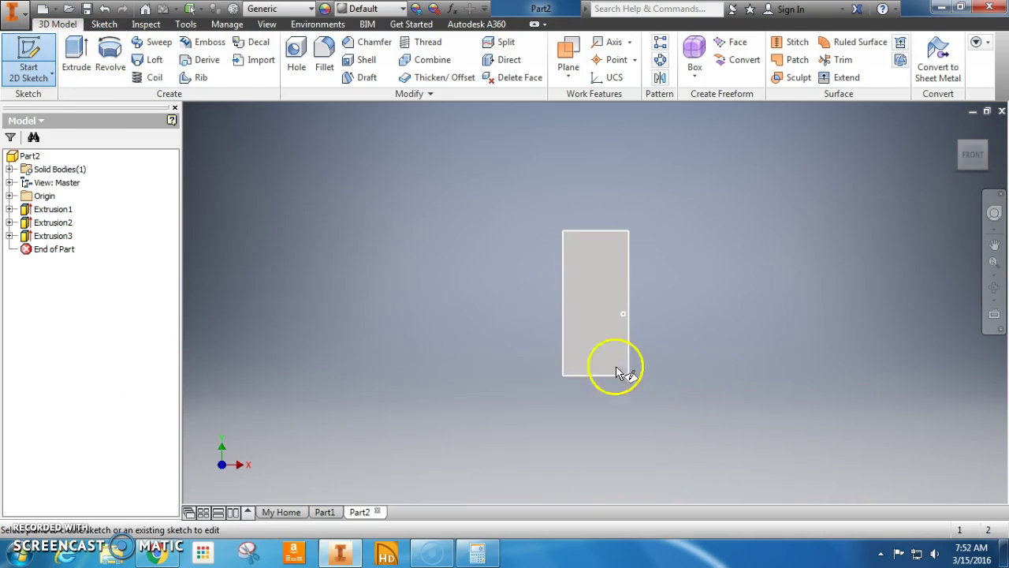
{"action": "left_click", "coordinate": [586, 338]}
{"action": "scroll", "coordinate": [623, 264], "scroll_direction": "down", "scroll_amount": 5}
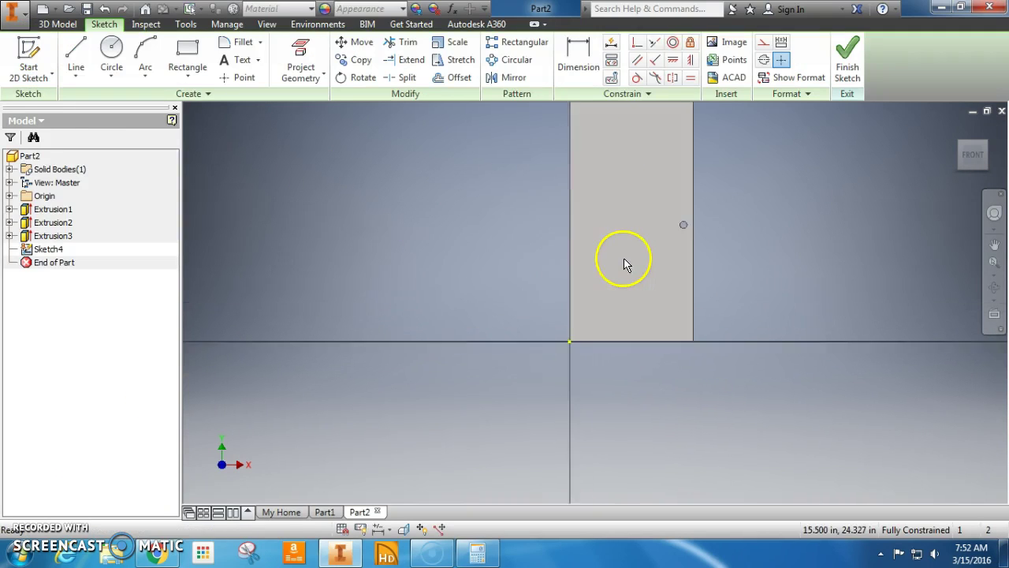
Draw a rectangle 12 in wide and 22 in high on the front face's lower left, about 5.4 in from the door's left edge
{"action": "left_click", "coordinate": [178, 54]}
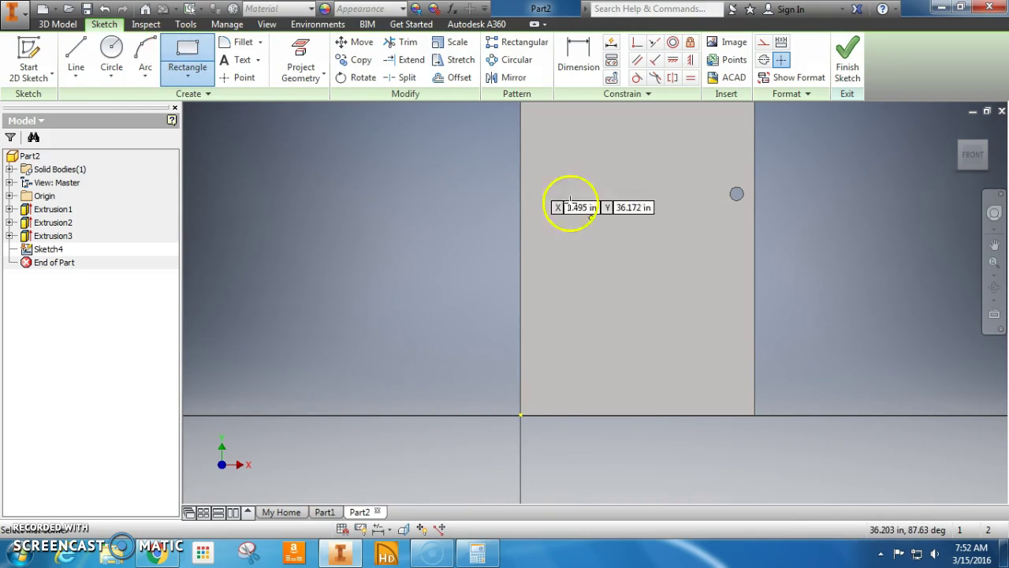
{"action": "left_click", "coordinate": [555, 376]}
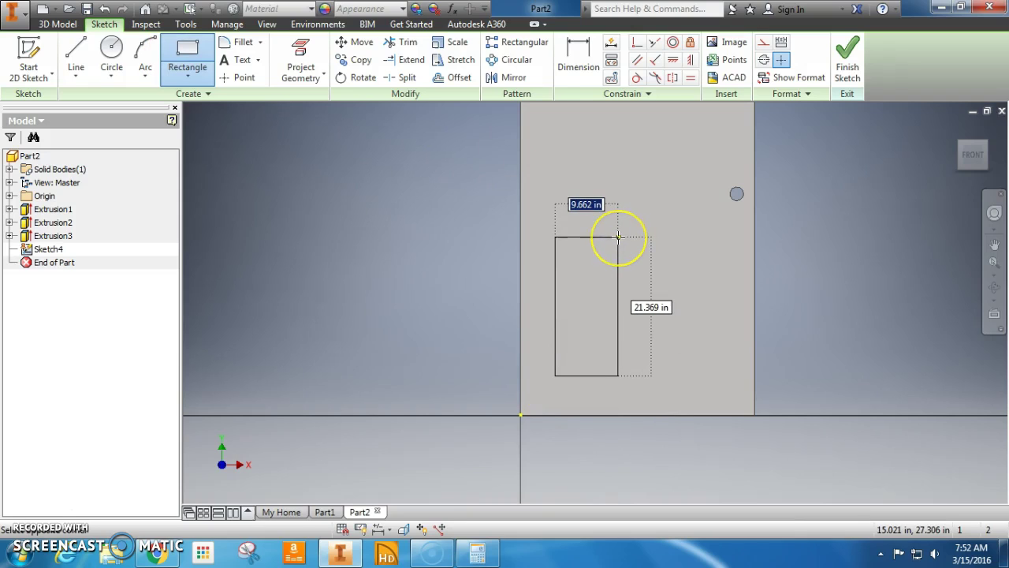
{"action": "key", "text": "Tab"}
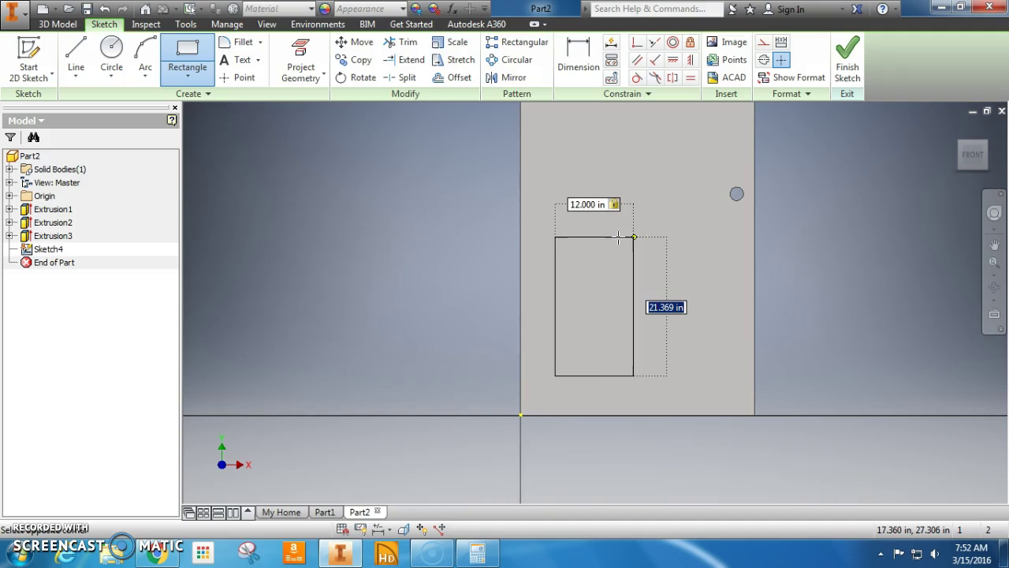
{"action": "key", "text": "Return"}
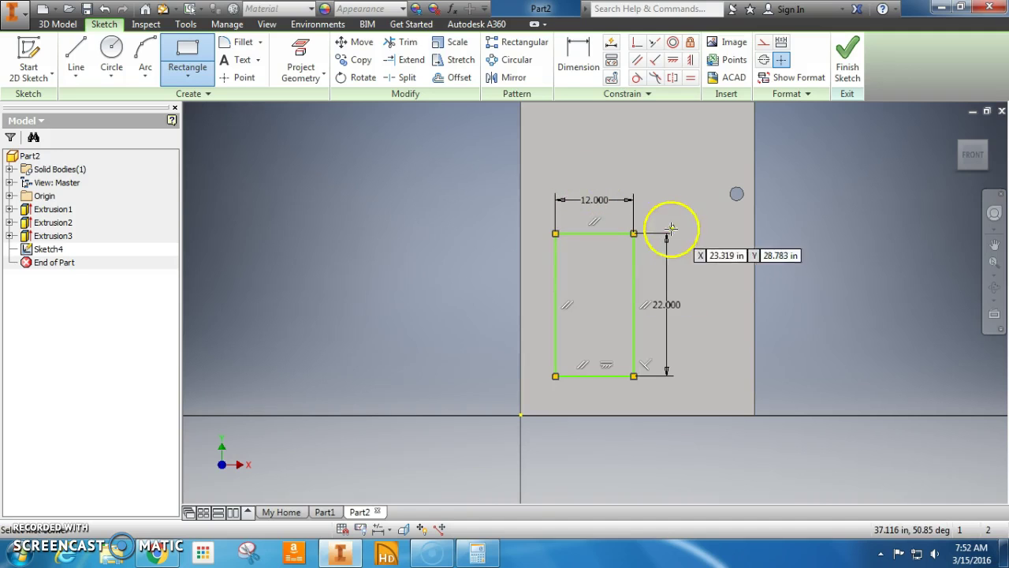
Draw a second 12 by 22 in rectangle beside the first, extending to near the door's right edge
{"action": "left_click", "coordinate": [675, 376]}
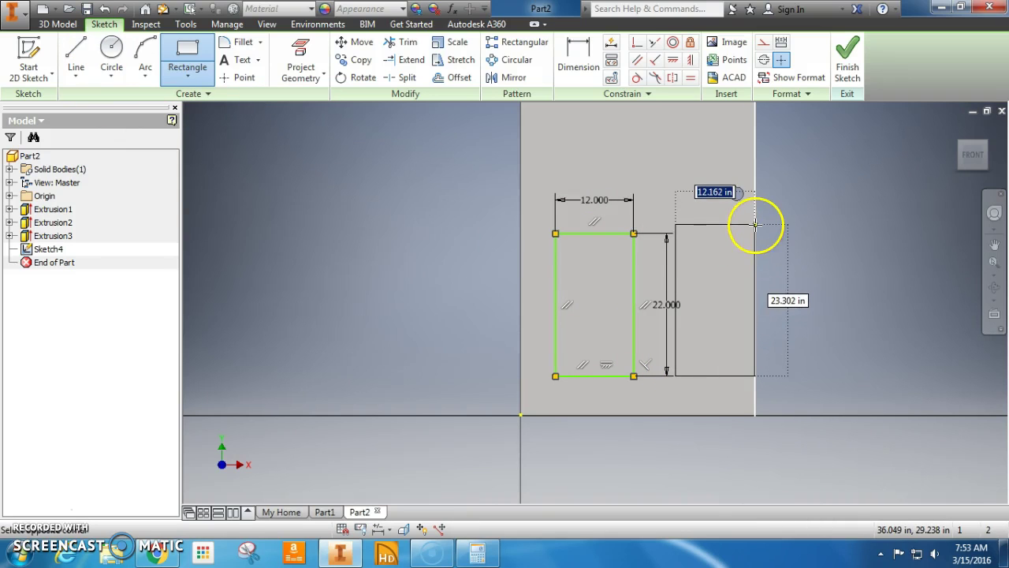
{"action": "type", "text": "12"}
{"action": "key", "text": "Tab"}
{"action": "type", "text": "22"}
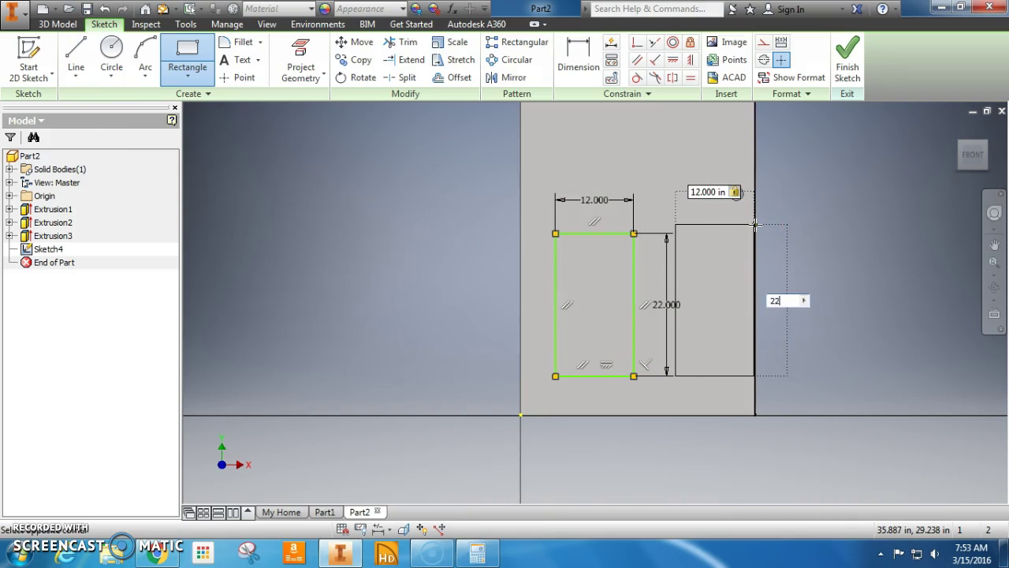
{"action": "key", "text": "Return"}
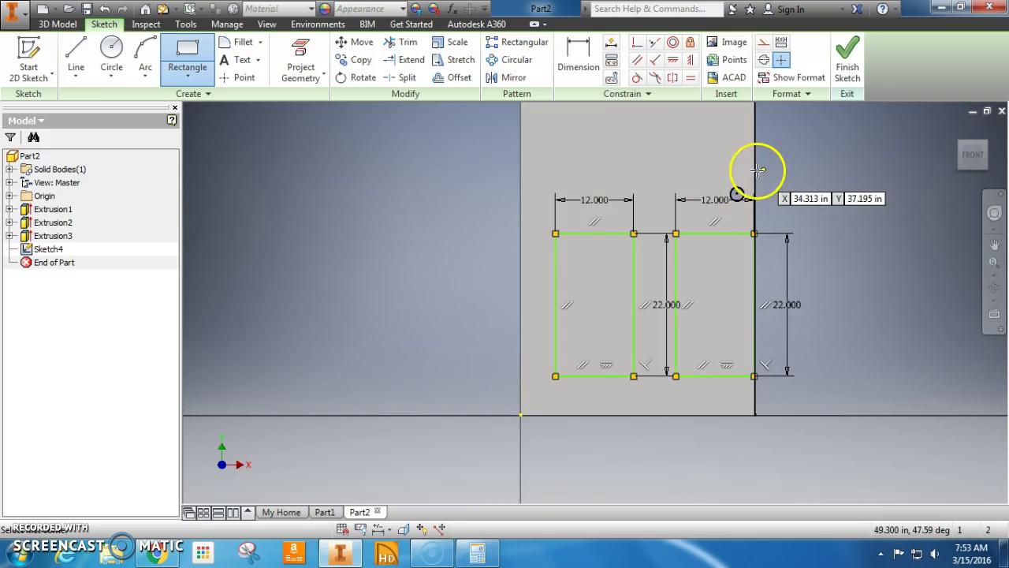
Dimension the left rectangle's outer vertical side 3 in from the door's left edge
{"action": "key", "text": "d"}
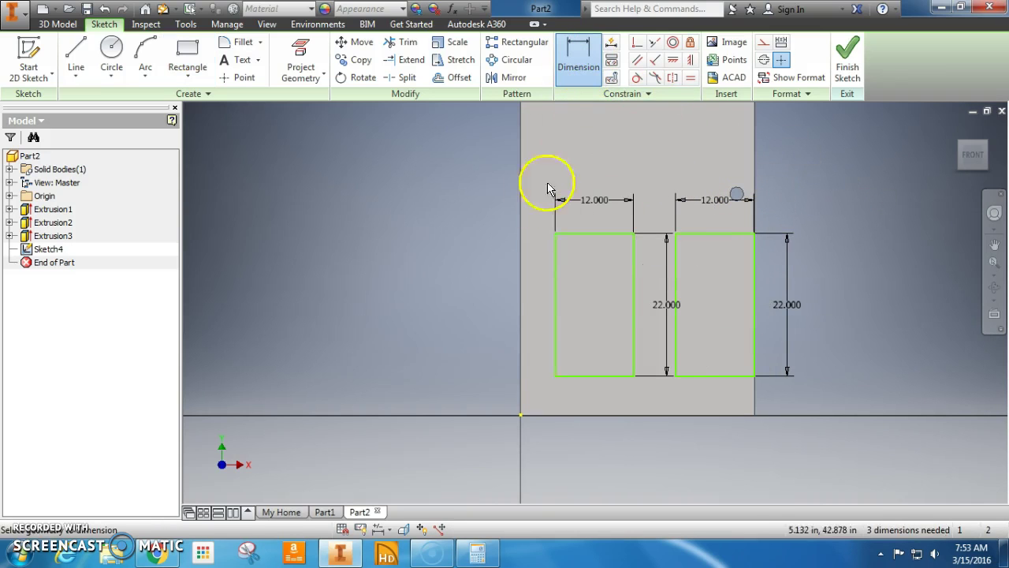
{"action": "left_click", "coordinate": [557, 289]}
{"action": "left_click", "coordinate": [522, 293]}
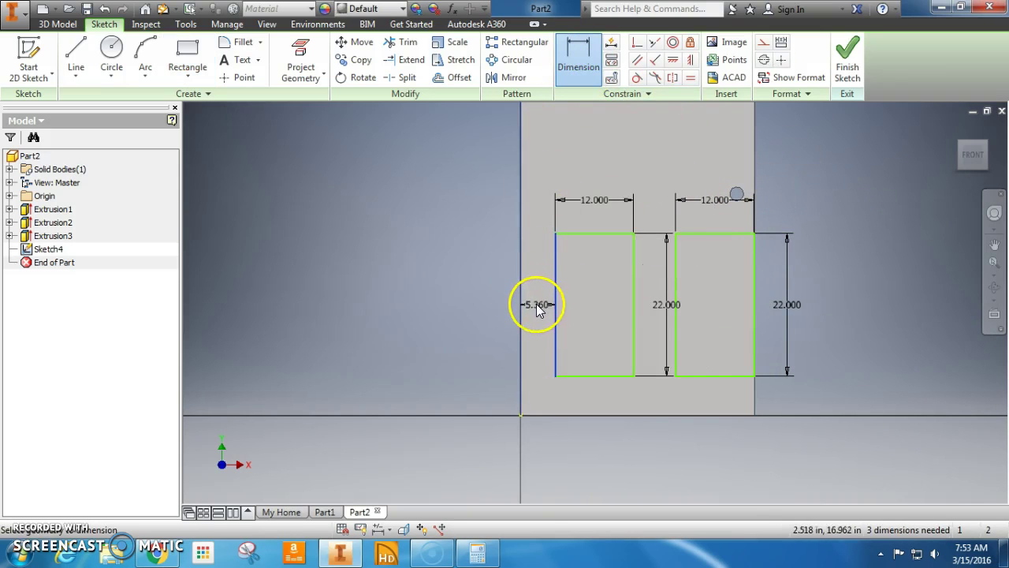
{"action": "left_click", "coordinate": [541, 307]}
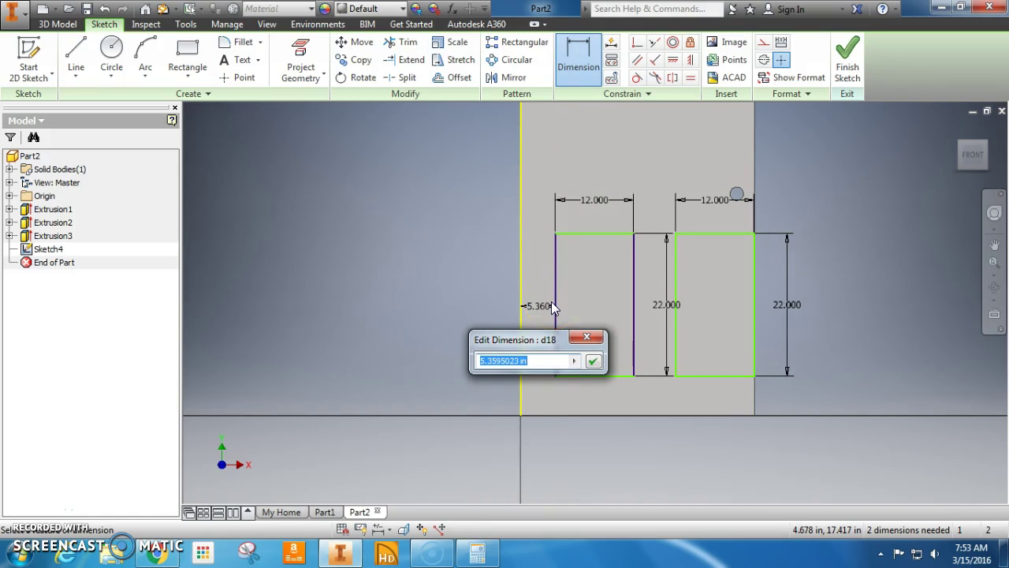
{"action": "type", "text": "3"}
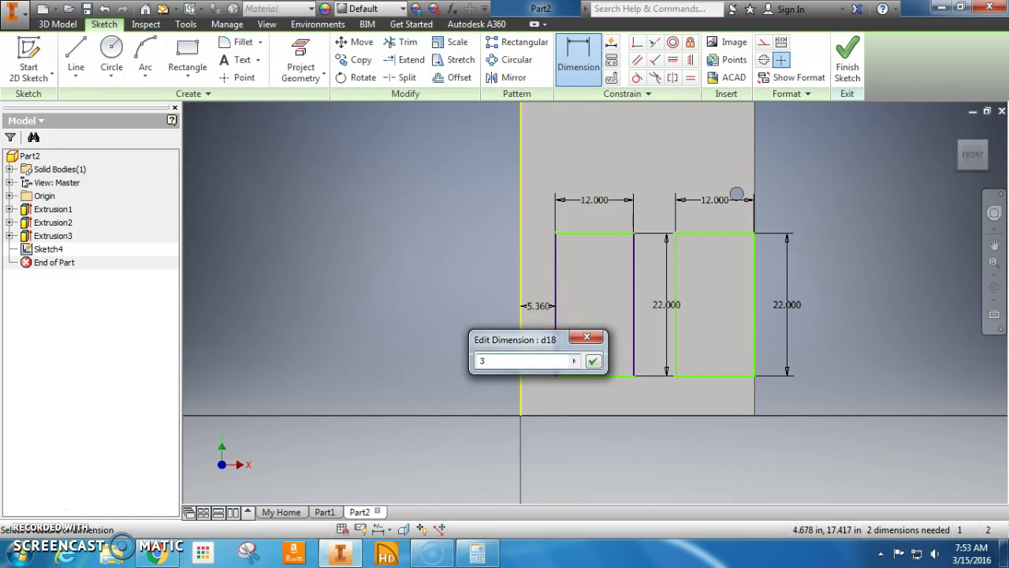
{"action": "key", "text": "Return"}
Dimension the gap between the two rectangles' facing vertical sides to 6 in
{"action": "left_click", "coordinate": [619, 307]}
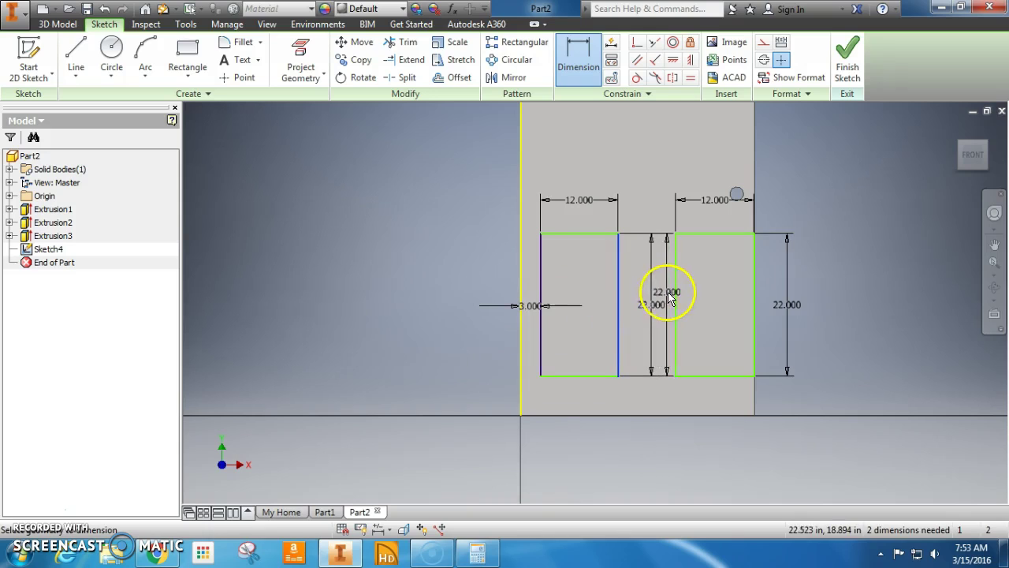
{"action": "left_click", "coordinate": [676, 300]}
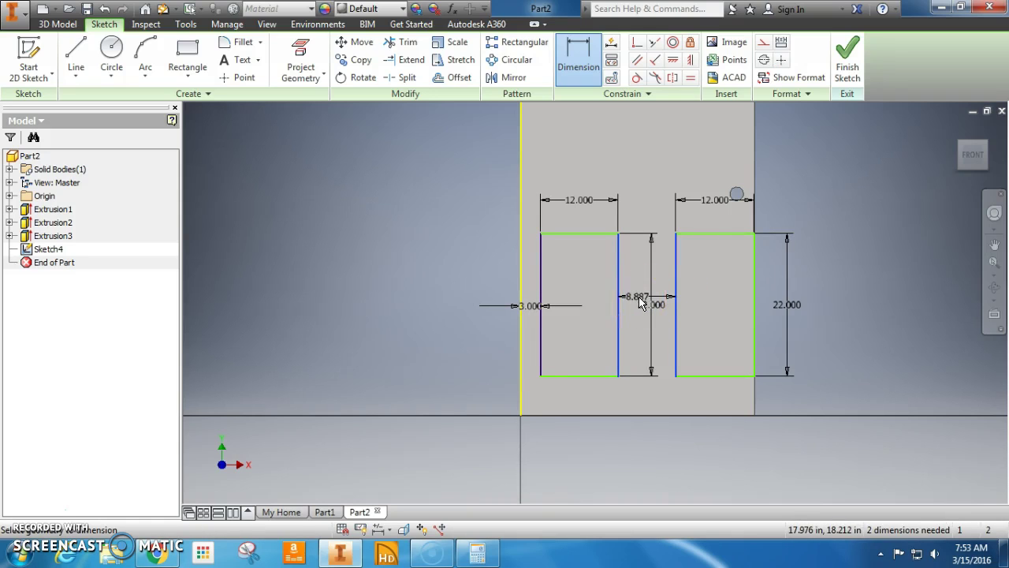
{"action": "left_click", "coordinate": [640, 291]}
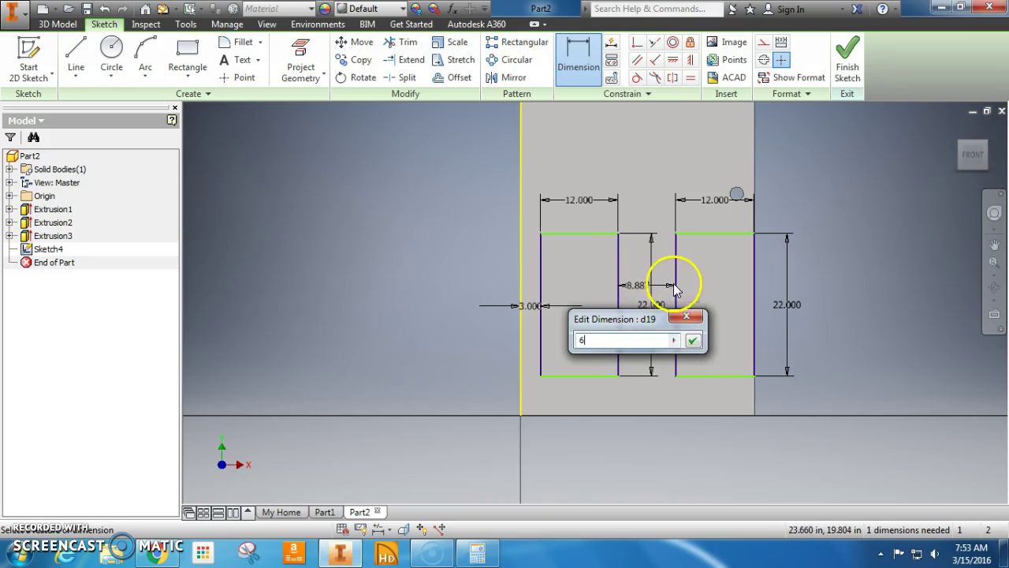
{"action": "key", "text": "Return"}
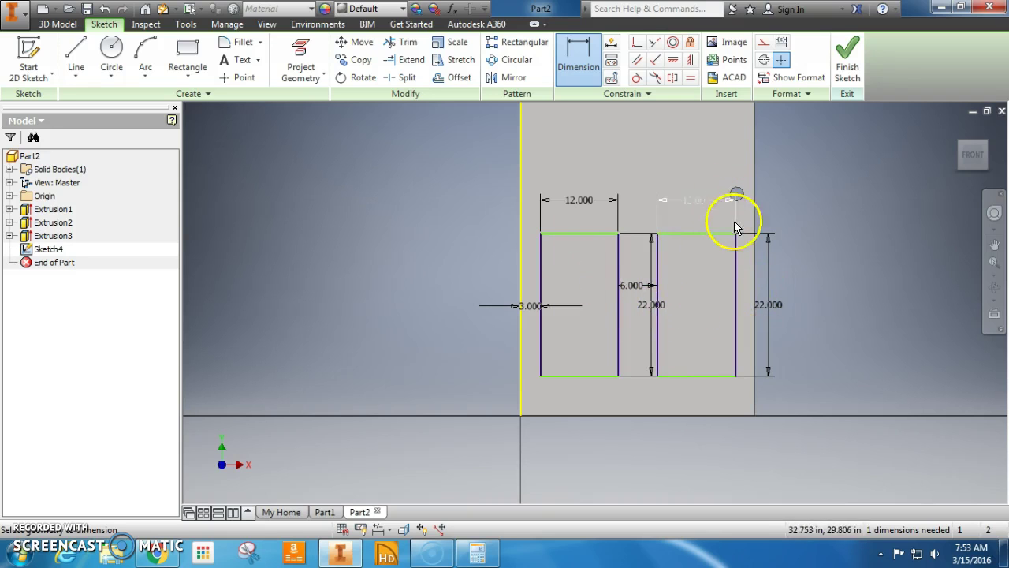
Dimension the left rectangle's lower side 6 in from the door's bottom edge and finish the sketch
{"action": "left_click", "coordinate": [577, 376]}
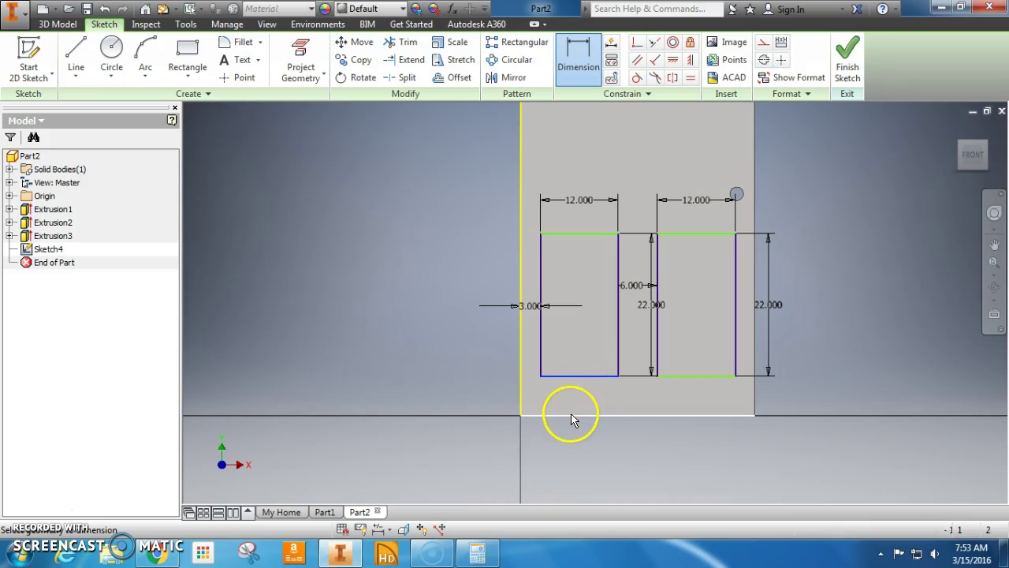
{"action": "left_click", "coordinate": [570, 415]}
{"action": "left_click", "coordinate": [579, 403]}
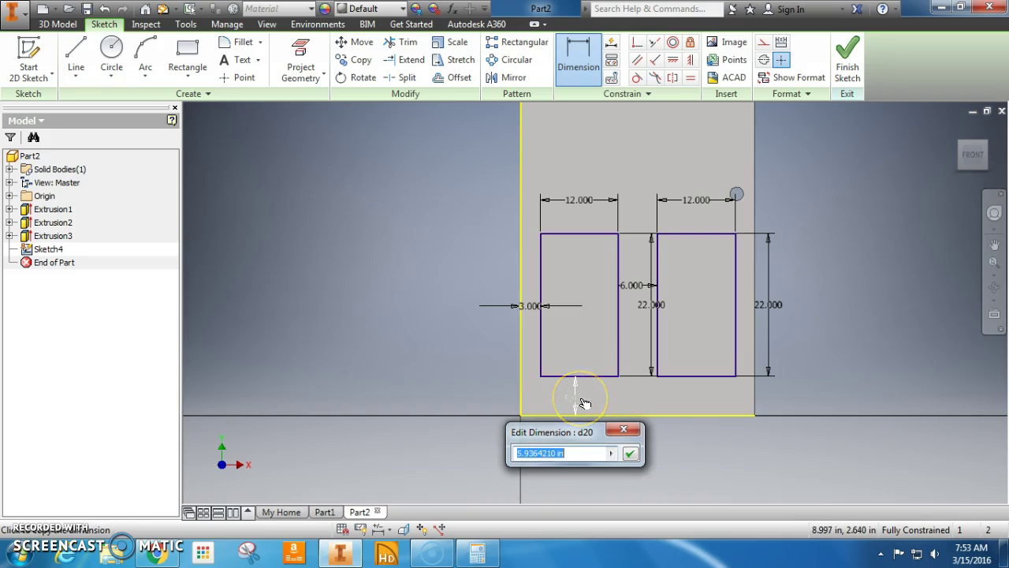
{"action": "key", "text": "Return"}
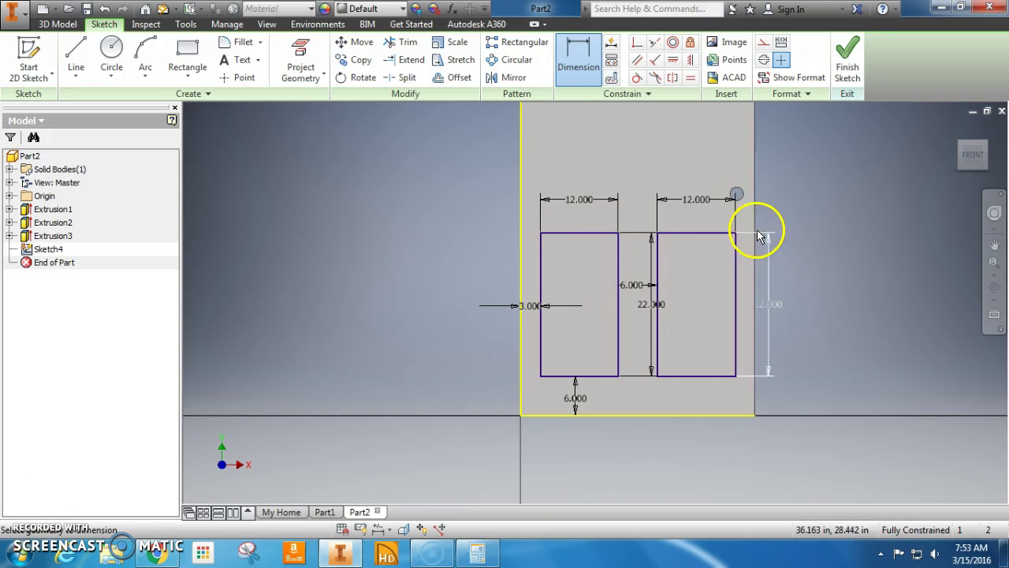
{"action": "left_click", "coordinate": [856, 76]}
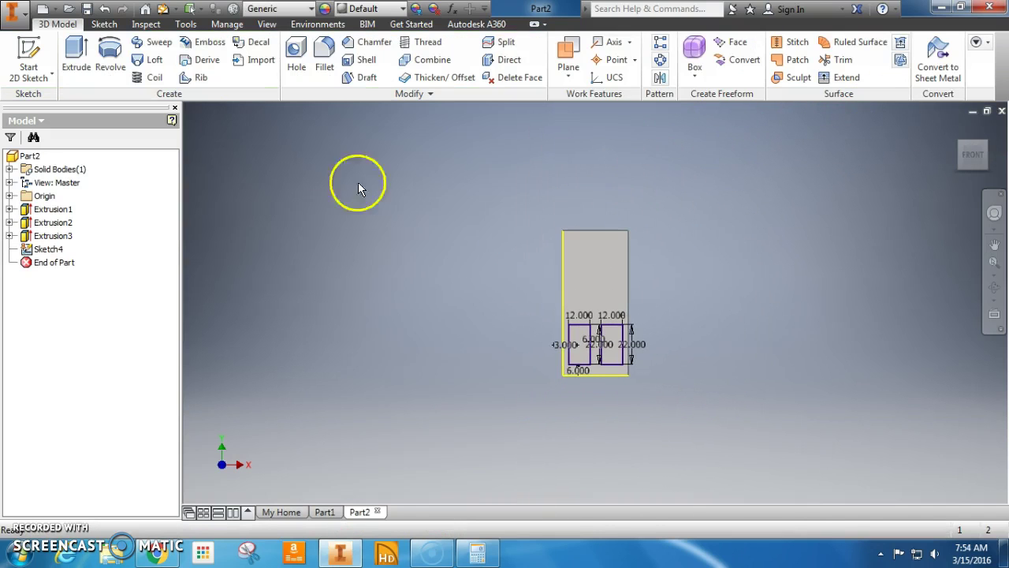
Extrude both 12 by 22 in rectangles as a cut 0.5 in deep into the door's front face
{"action": "scroll", "coordinate": [597, 347], "scroll_direction": "down", "scroll_amount": 5}
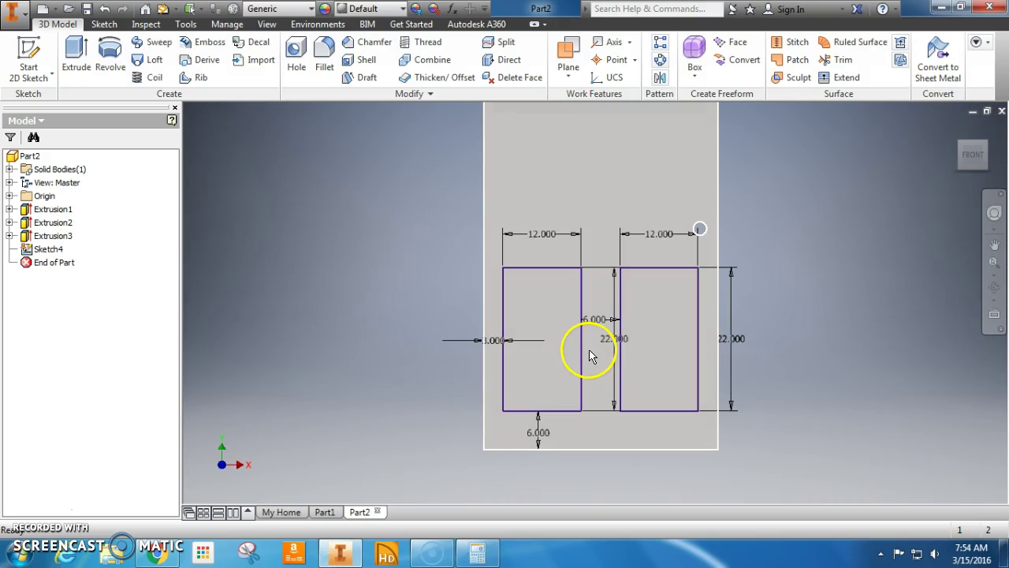
{"action": "left_click", "coordinate": [76, 52]}
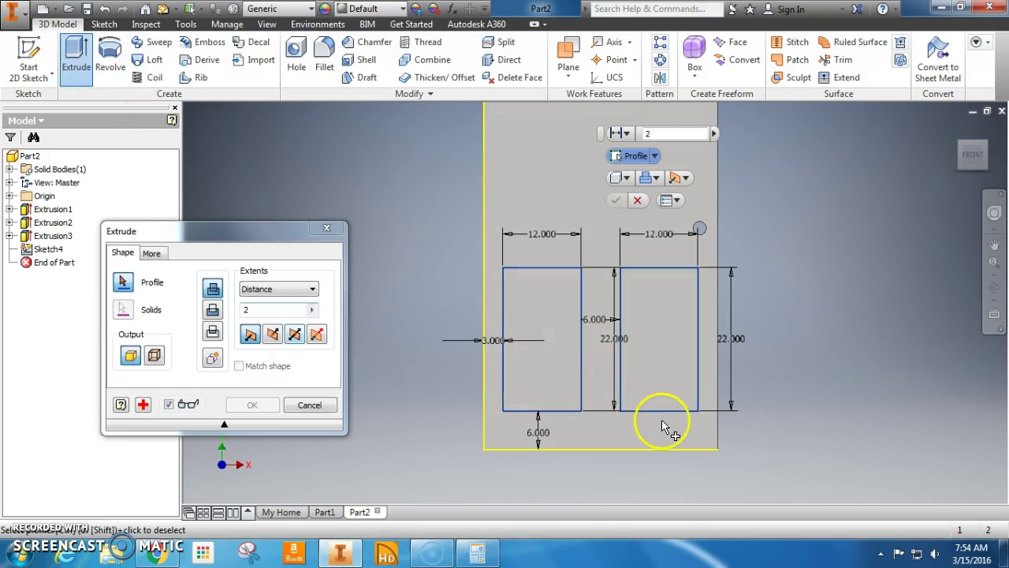
{"action": "left_click", "coordinate": [564, 349]}
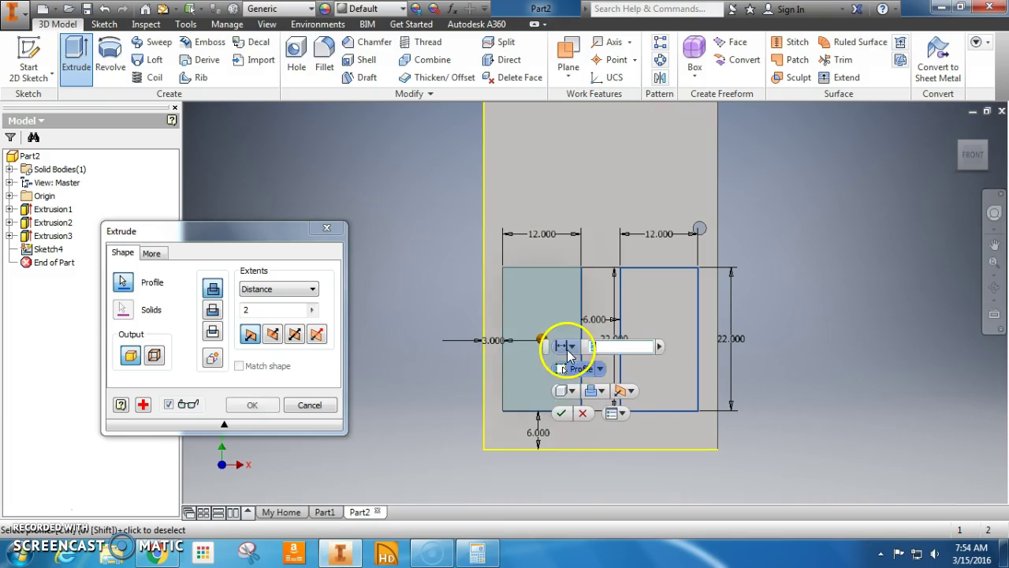
{"action": "left_click", "coordinate": [676, 331]}
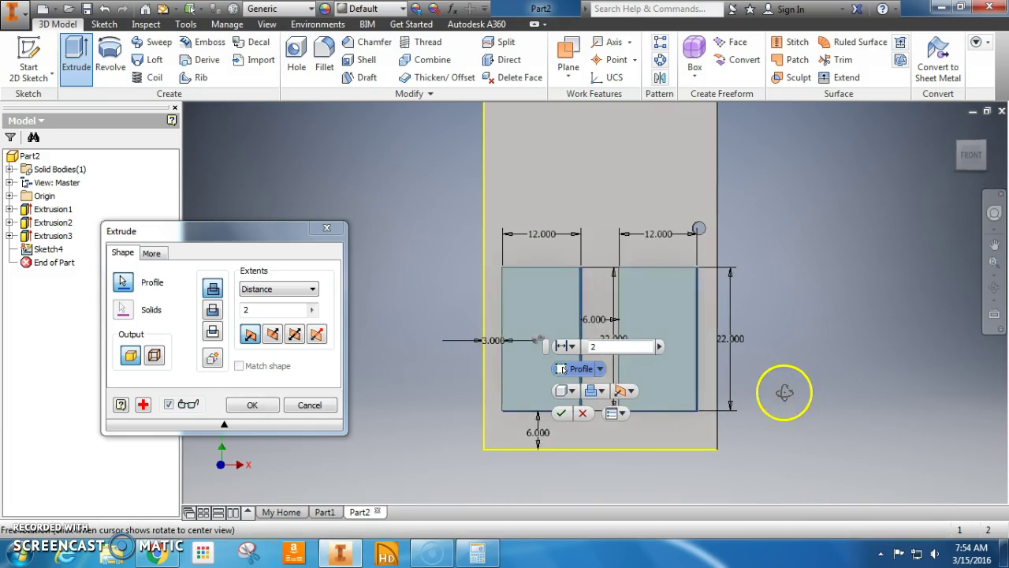
{"action": "middle_click_drag", "start_coordinate": [778, 334], "coordinate": [716, 401], "text": "shift"}
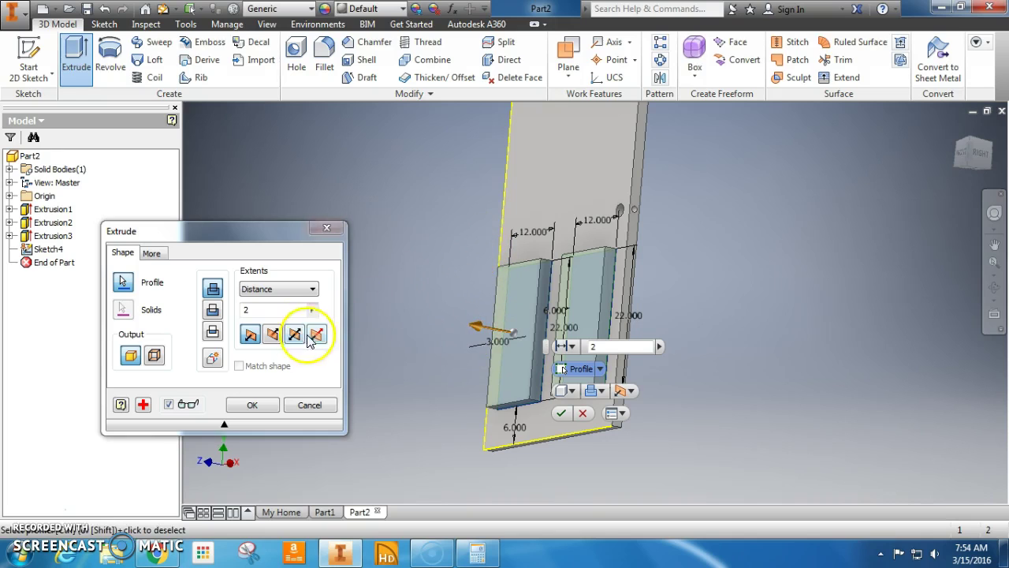
{"action": "left_click", "coordinate": [248, 333]}
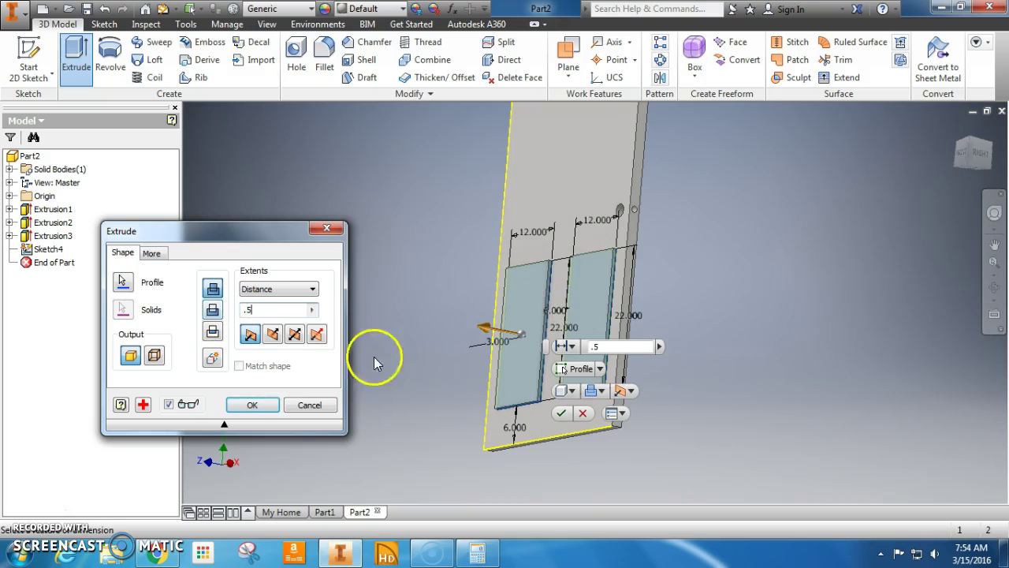
{"action": "left_click", "coordinate": [272, 333]}
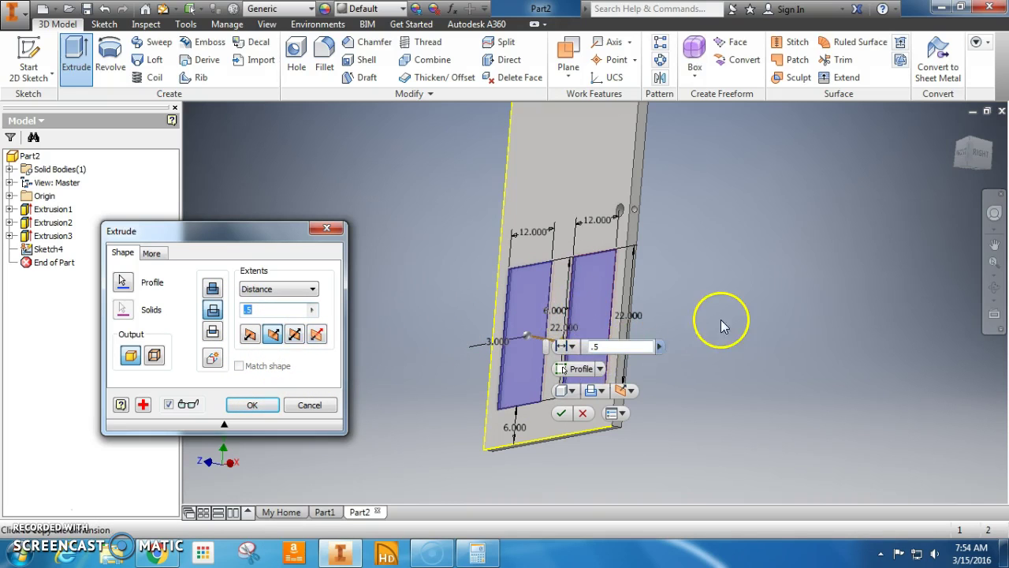
{"action": "middle_click_drag", "start_coordinate": [721, 320], "coordinate": [685, 331], "text": "shift"}
{"action": "left_click", "coordinate": [252, 405]}
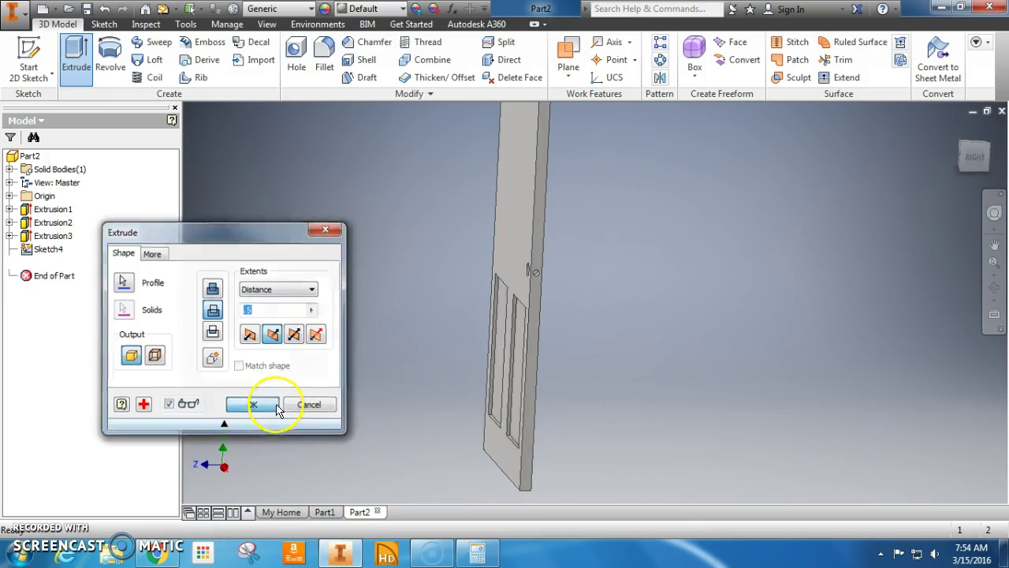
Start a 2D sketch on the left recessed panel's face and draw a rectangle 8 in wide and 18 in high inside it
{"action": "mouse_move", "coordinate": [428, 413]}
{"action": "middle_mouse_down", "text": "shift"}
{"action": "mouse_move", "coordinate": [615, 396]}
{"action": "mouse_move", "coordinate": [531, 419]}
{"action": "mouse_move", "coordinate": [548, 407]}
{"action": "middle_mouse_up", "text": "shift"}
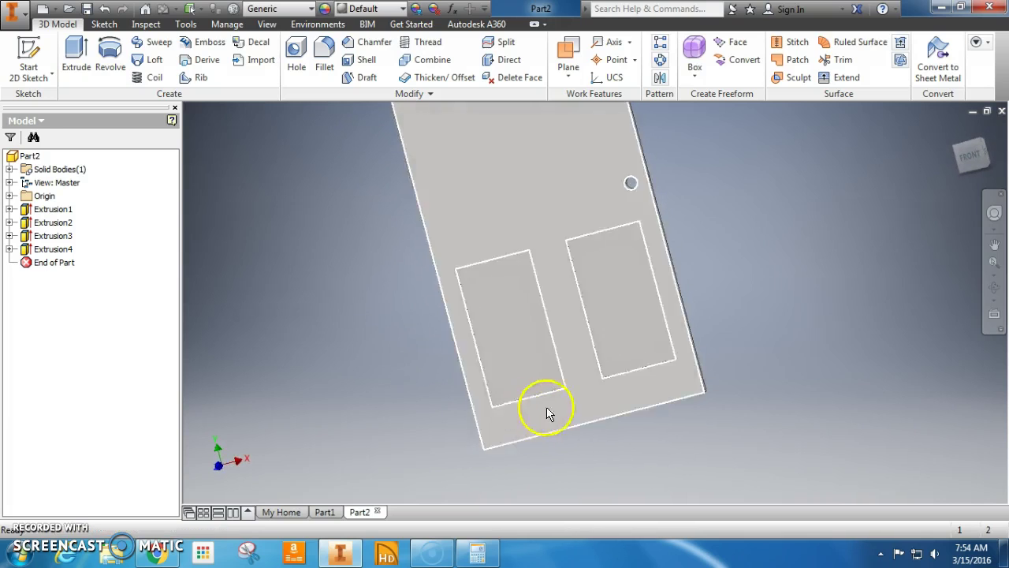
{"action": "left_click", "coordinate": [26, 56]}
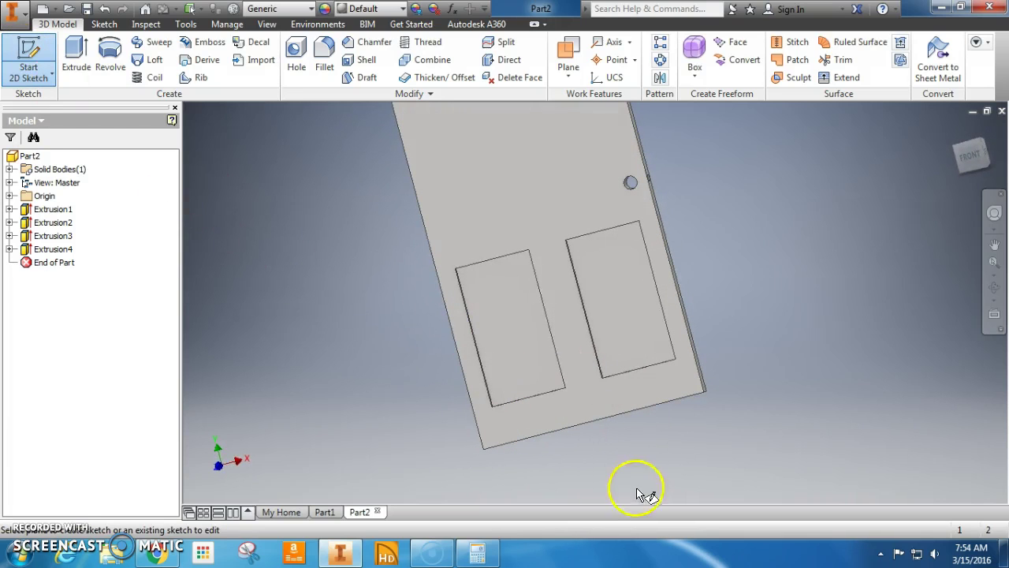
{"action": "left_click", "coordinate": [501, 323]}
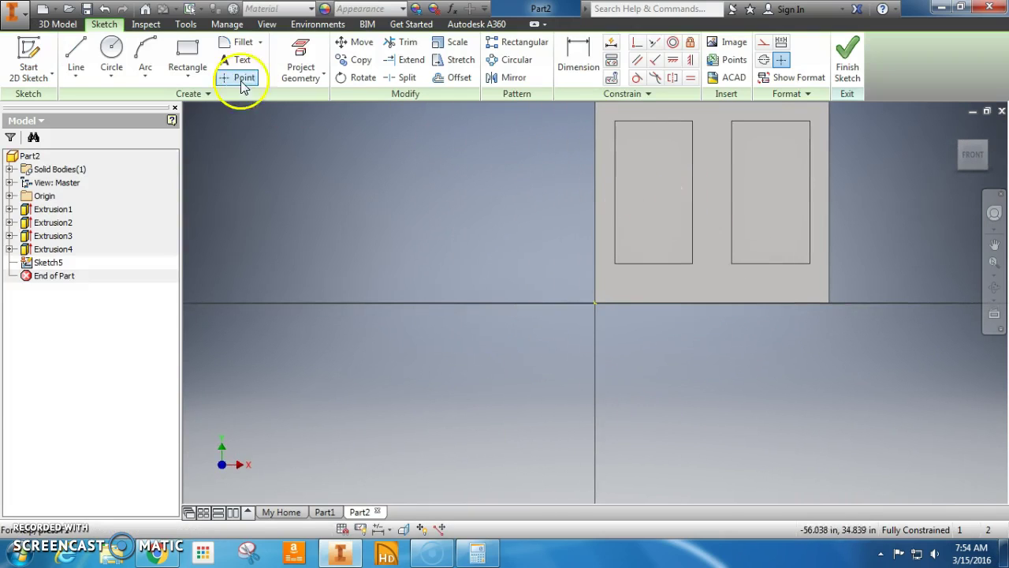
{"action": "left_click", "coordinate": [186, 52]}
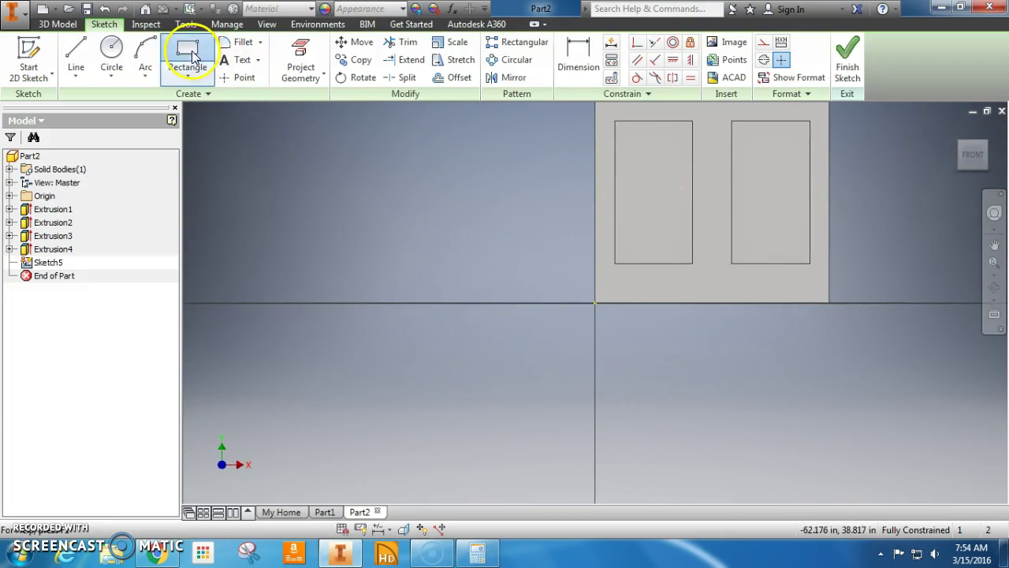
{"action": "left_click", "coordinate": [626, 134]}
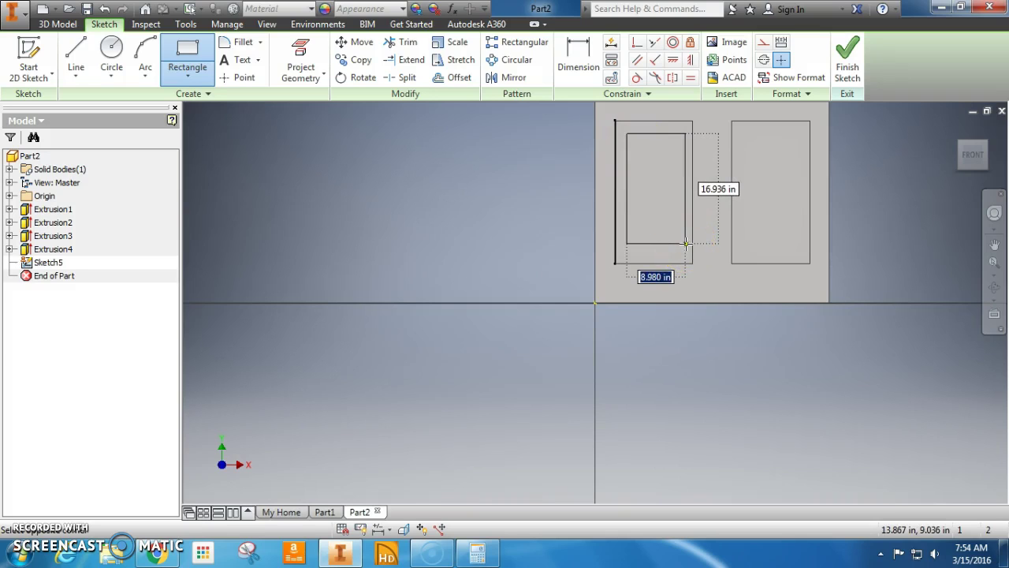
{"action": "key", "text": "Tab"}
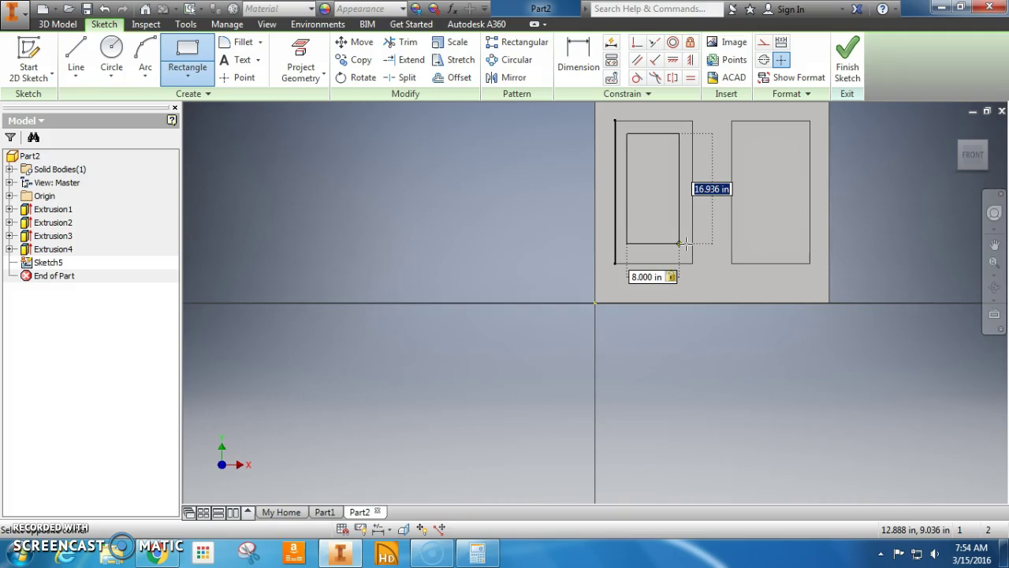
{"action": "key", "text": "Return"}
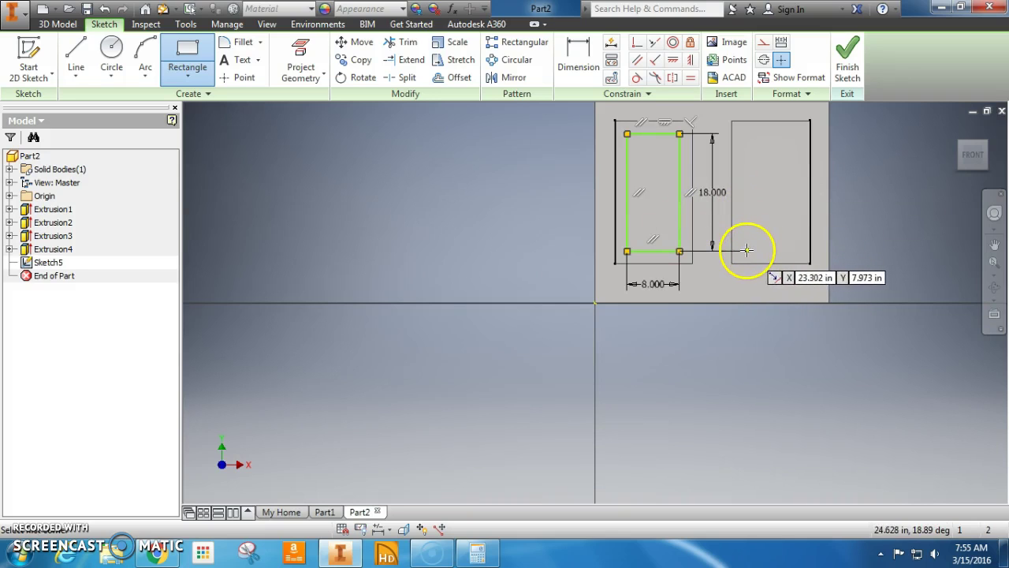
Draw a second rectangle 8 in wide and 18 in high inside the right recessed panel
{"action": "left_click", "coordinate": [746, 251]}
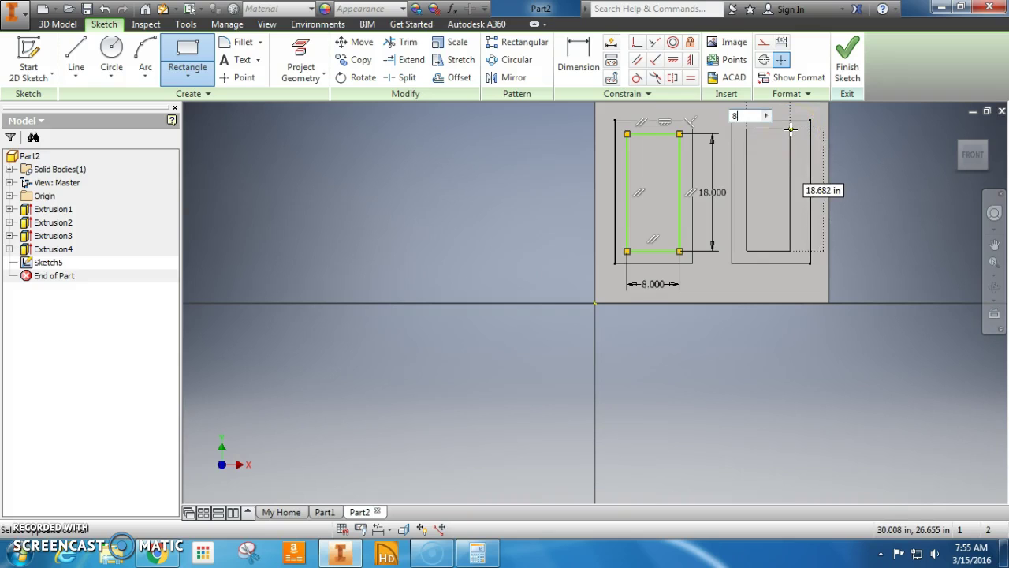
{"action": "type", "text": "8"}
{"action": "key", "text": "Tab"}
{"action": "type", "text": "18"}
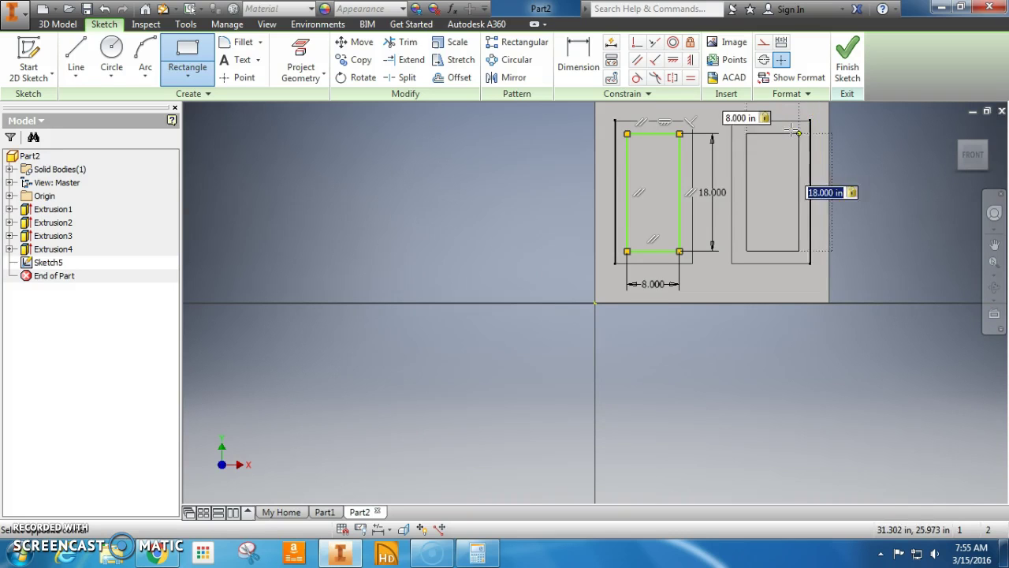
{"action": "key", "text": "Return"}
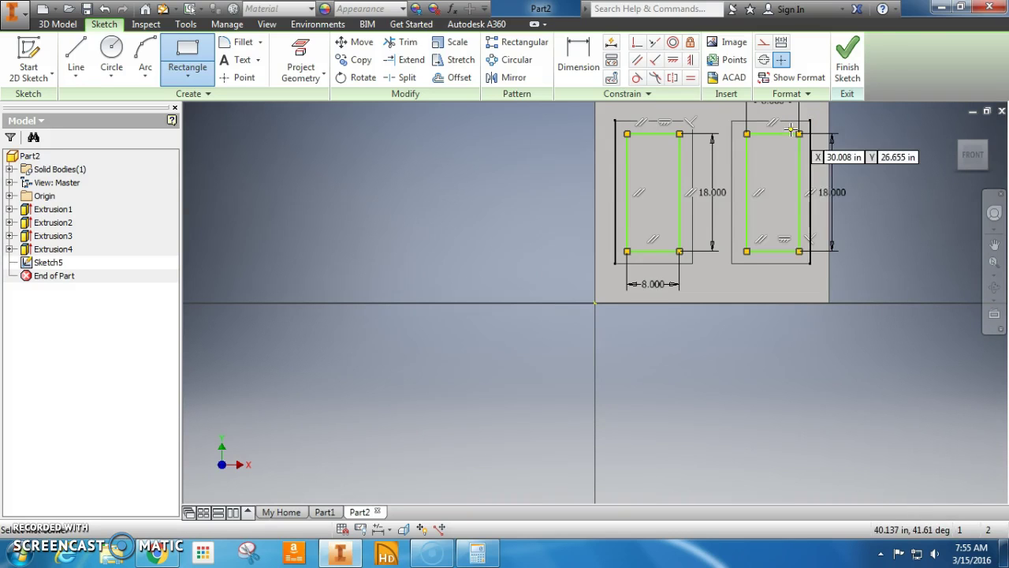
{"action": "left_click", "coordinate": [576, 56]}
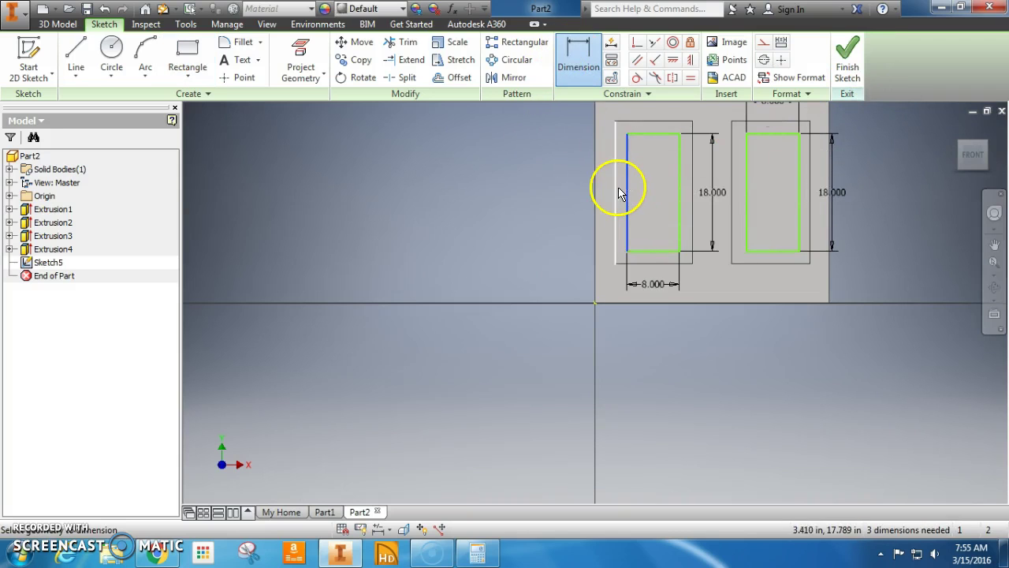
{"action": "left_click", "coordinate": [627, 190]}
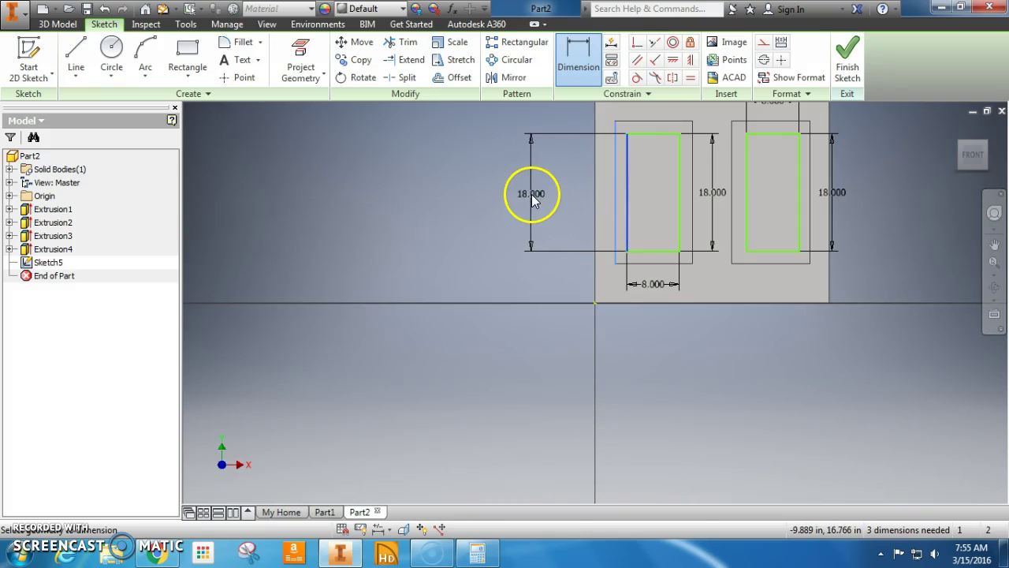
{"action": "key", "text": "Escape"}
{"action": "left_click", "coordinate": [583, 63]}
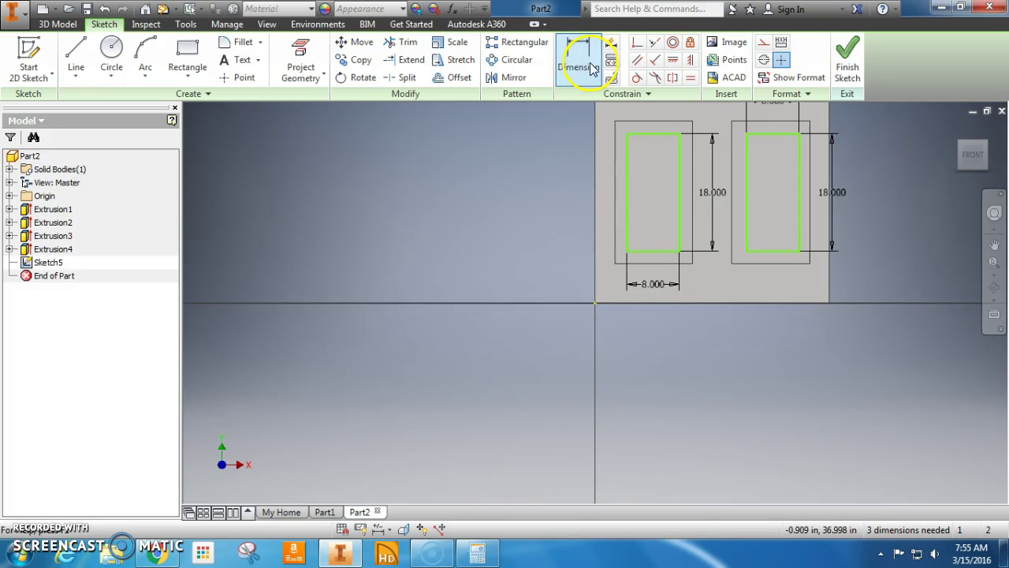
{"action": "left_click", "coordinate": [627, 207]}
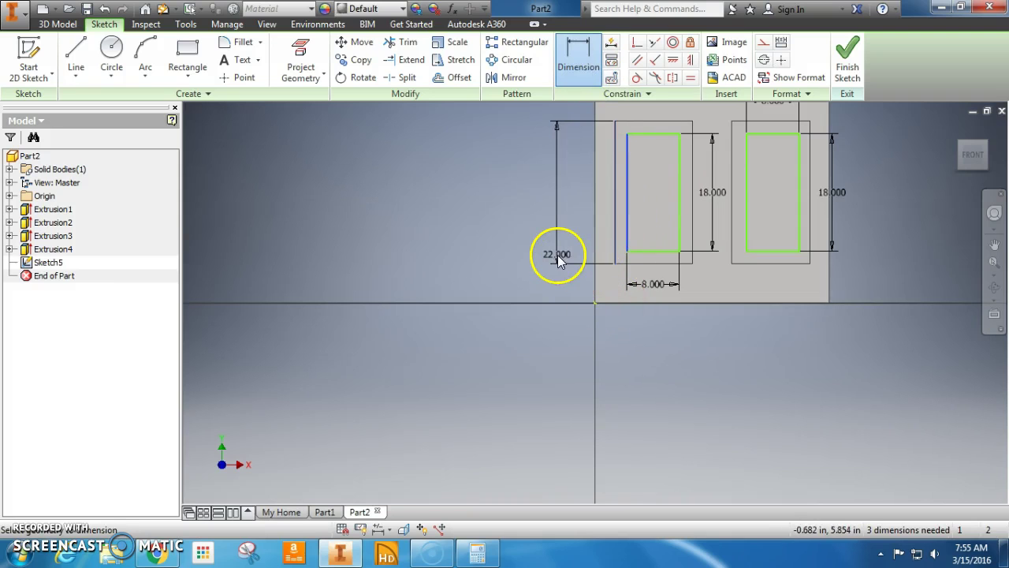
{"action": "key", "text": "Escape"}
{"action": "left_click", "coordinate": [587, 63]}
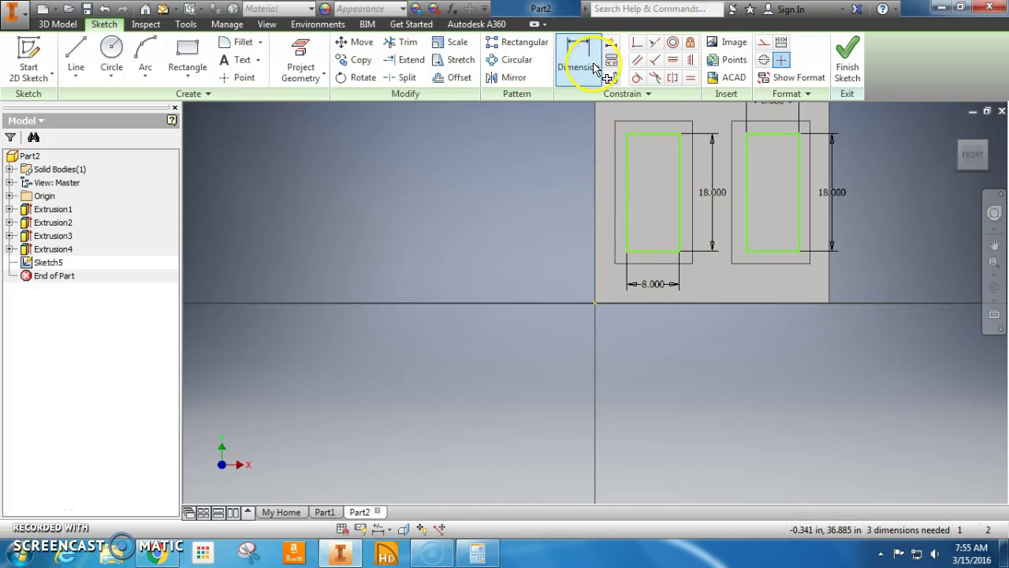
{"action": "left_click", "coordinate": [627, 183]}
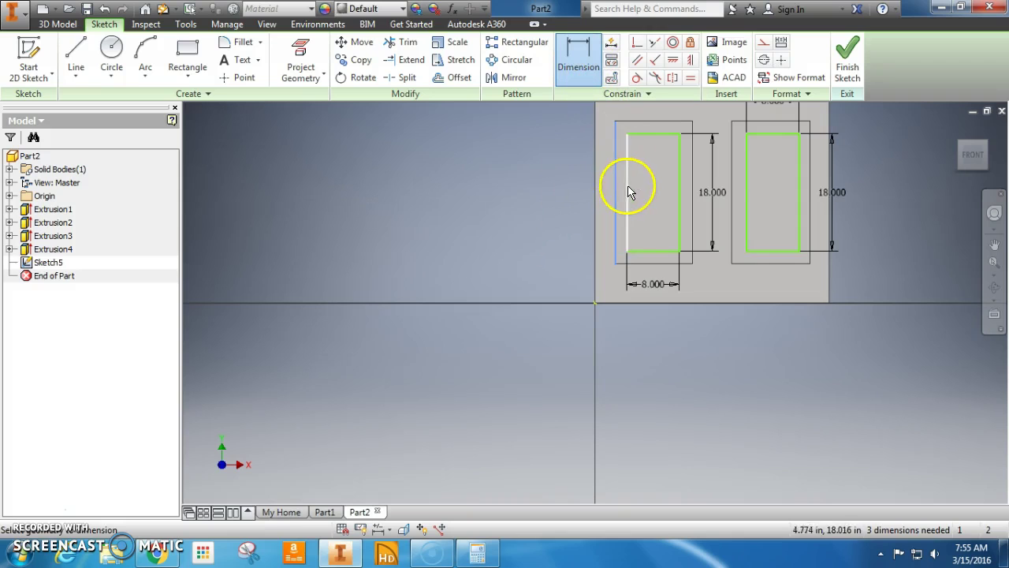
{"action": "key", "text": "Escape"}
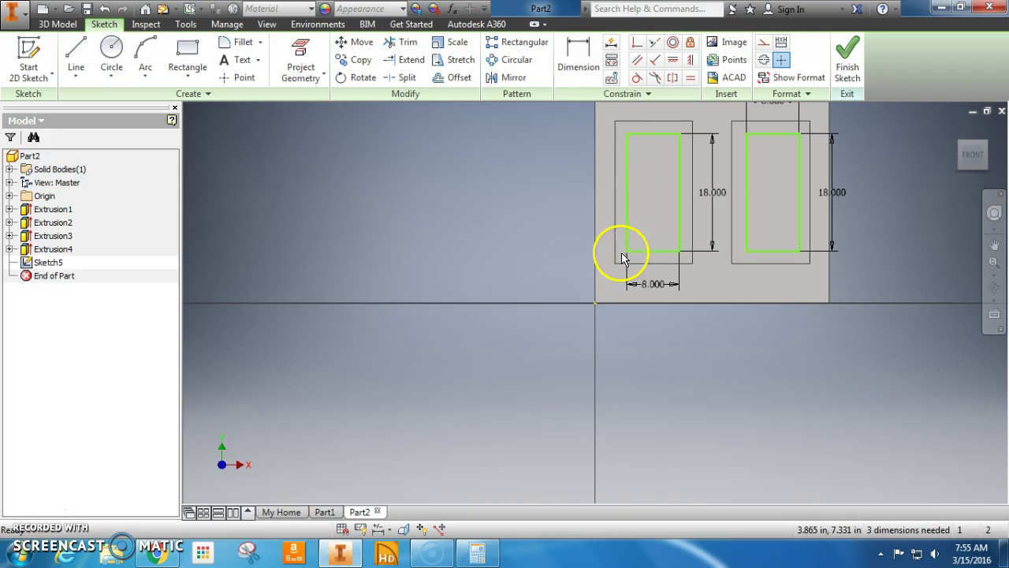
{"action": "left_click", "coordinate": [583, 85]}
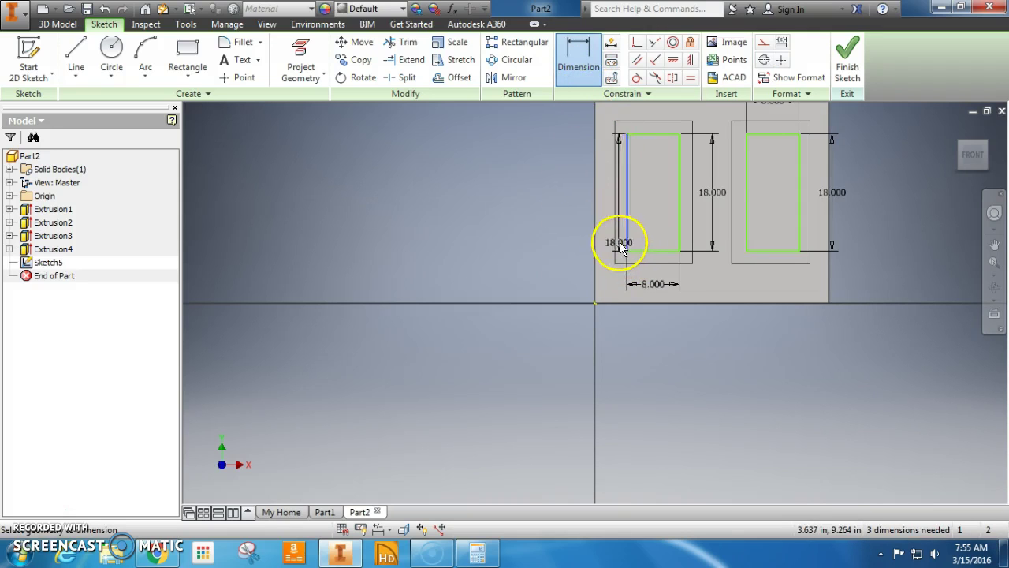
{"action": "left_click", "coordinate": [620, 249]}
{"action": "key", "text": "Escape"}
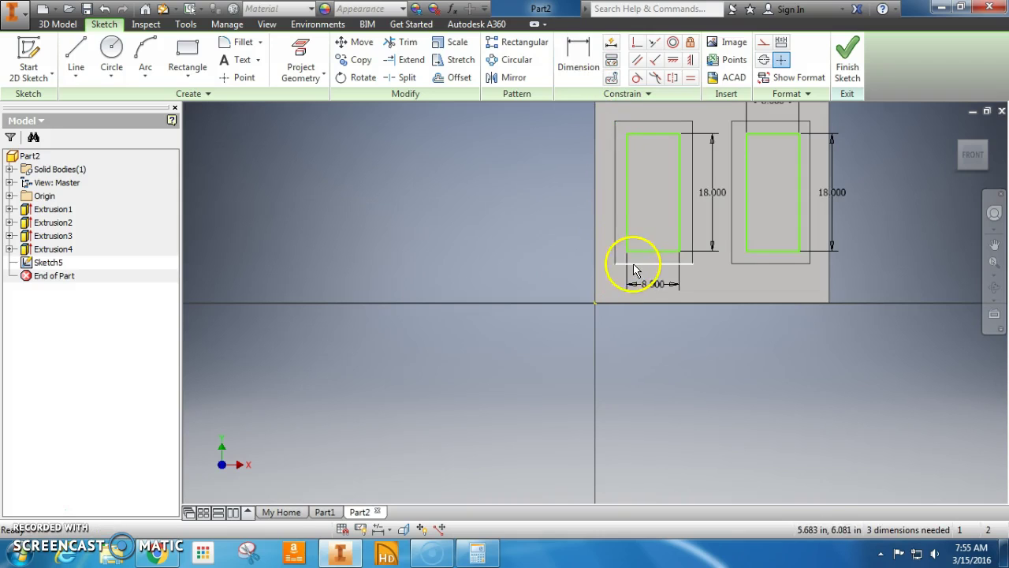
{"action": "scroll", "coordinate": [619, 266], "scroll_direction": "up", "scroll_amount": 2}
{"action": "scroll", "coordinate": [608, 147], "scroll_direction": "up", "scroll_amount": 3}
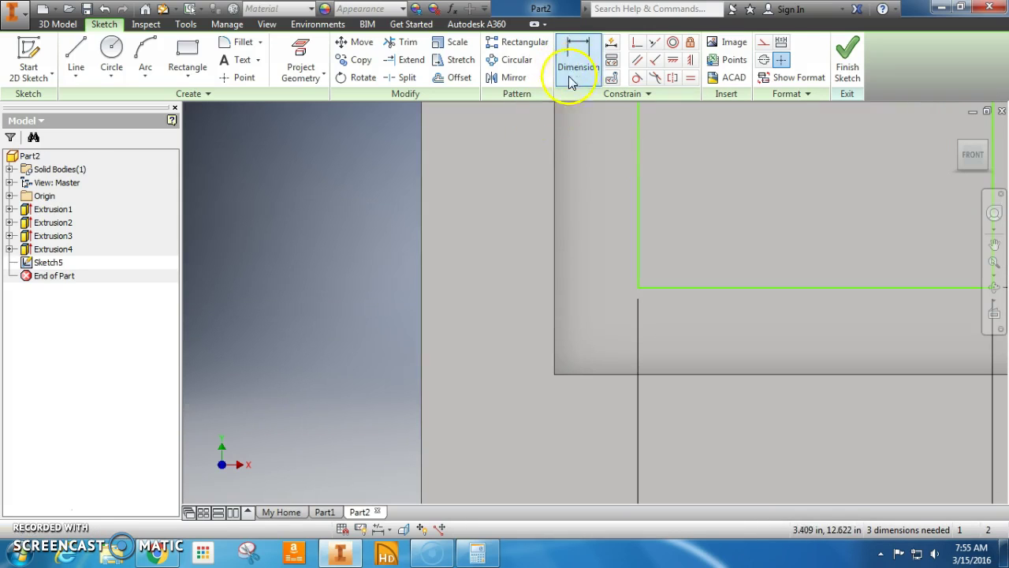
{"action": "left_click", "coordinate": [581, 70]}
{"action": "left_click", "coordinate": [553, 218]}
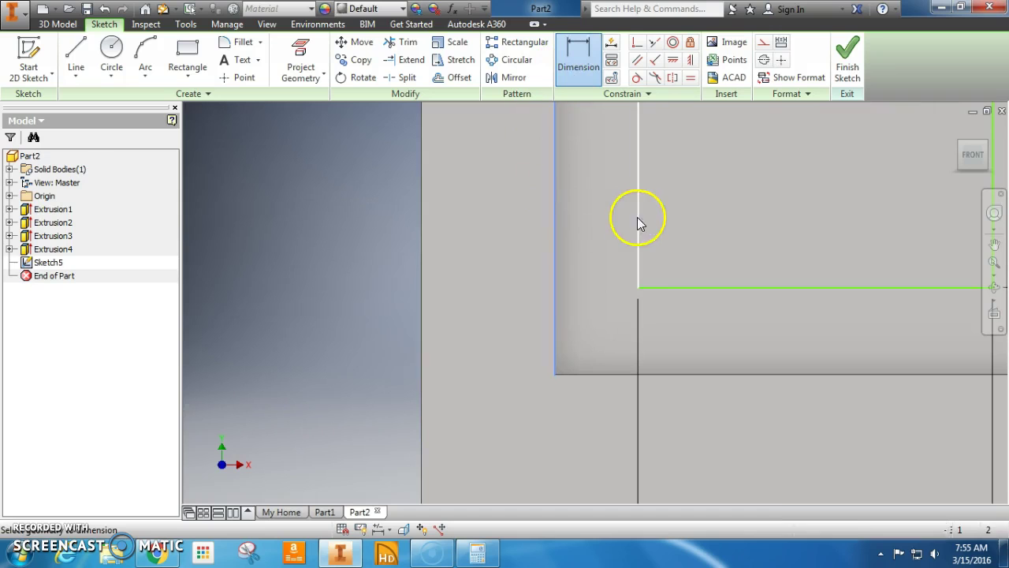
{"action": "left_click", "coordinate": [637, 219]}
{"action": "mouse_move", "coordinate": [594, 234]}
{"action": "middle_mouse_down", "text": "shift"}
{"action": "mouse_move", "coordinate": [561, 234]}
{"action": "mouse_move", "coordinate": [536, 257]}
{"action": "middle_mouse_up", "text": "shift"}
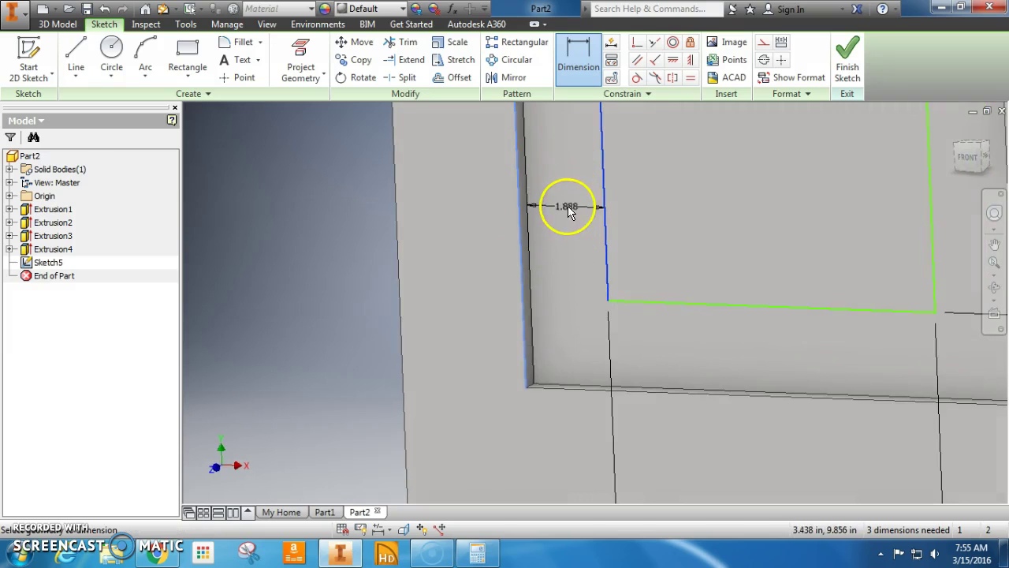
{"action": "key", "text": "Escape"}
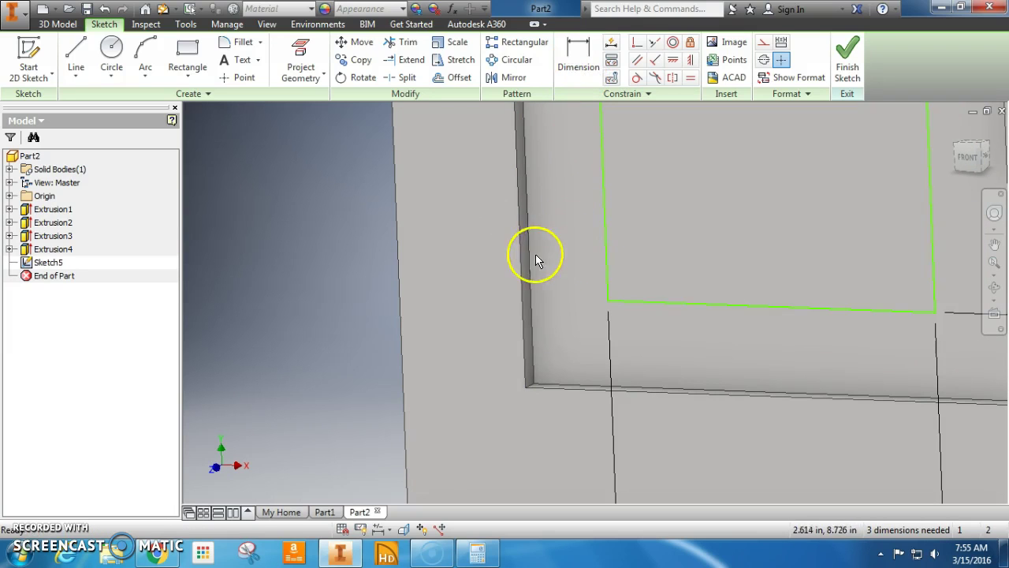
Dimension the left 8 by 18 in rectangle's left side 2 in from the inner left edge of its recess
{"action": "left_click", "coordinate": [580, 67]}
{"action": "left_click", "coordinate": [605, 235]}
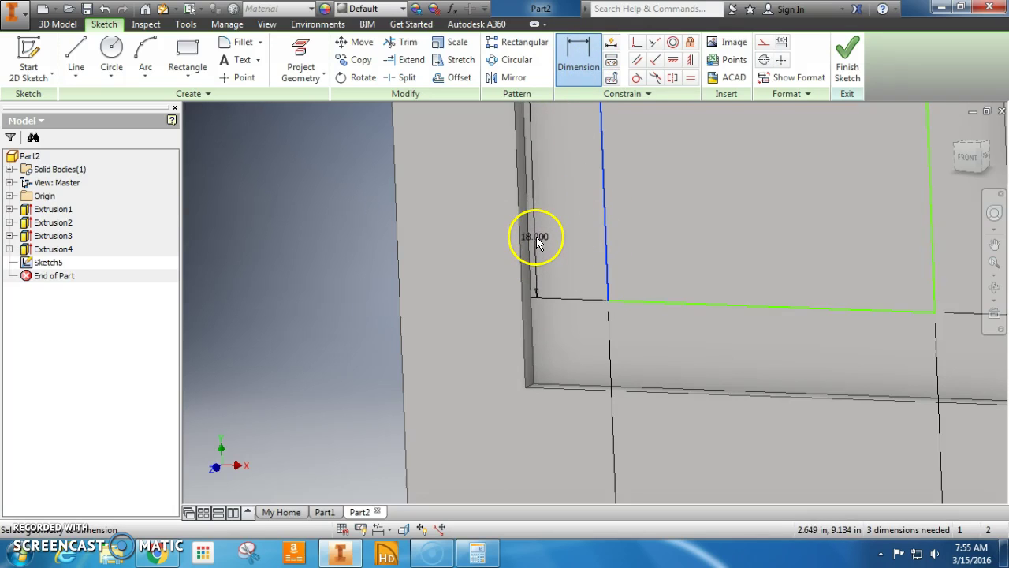
{"action": "left_click", "coordinate": [526, 243]}
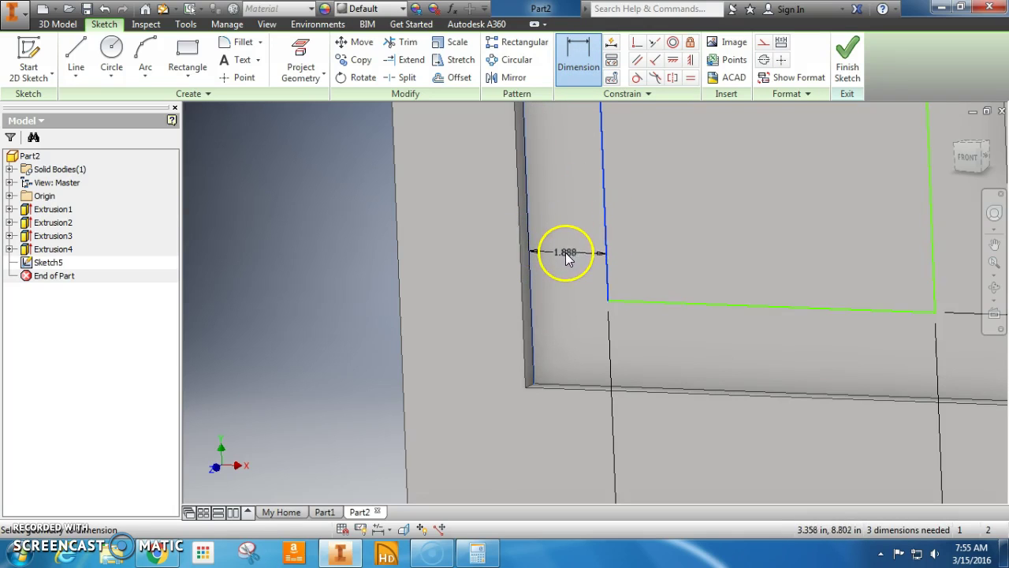
{"action": "left_click", "coordinate": [566, 252]}
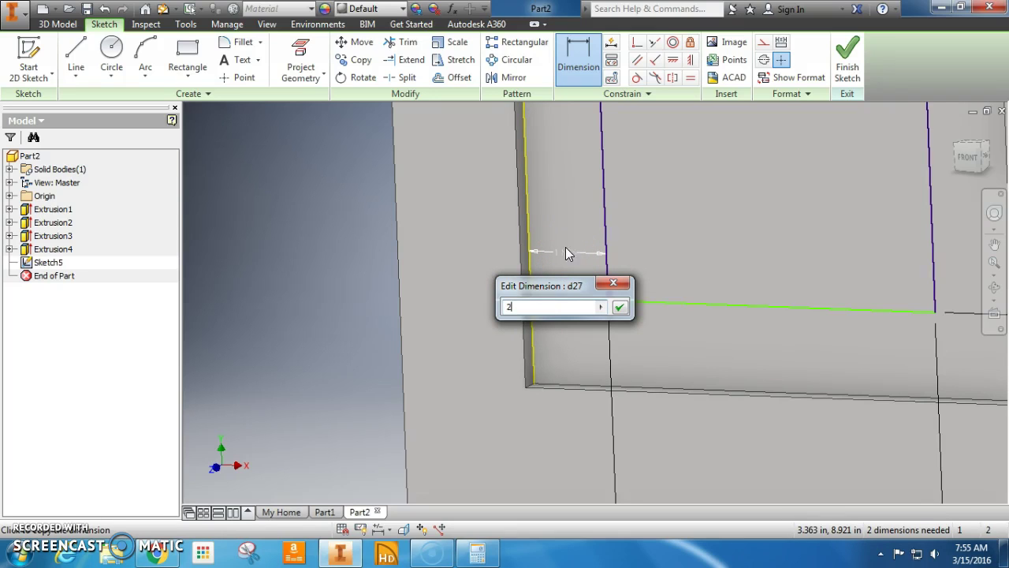
{"action": "key", "text": "Return"}
Dimension the left rectangle's lower side 2 in from the inner lower edge of its recess
{"action": "scroll", "coordinate": [603, 252], "scroll_direction": "down", "scroll_amount": 2}
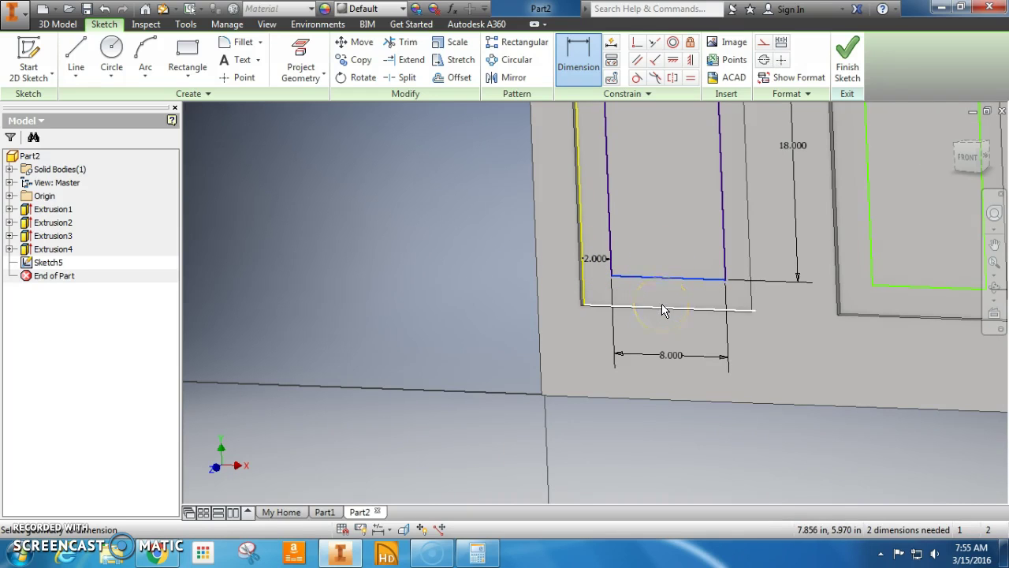
{"action": "scroll", "coordinate": [662, 310], "scroll_direction": "up", "scroll_amount": 5}
{"action": "left_click", "coordinate": [626, 345]}
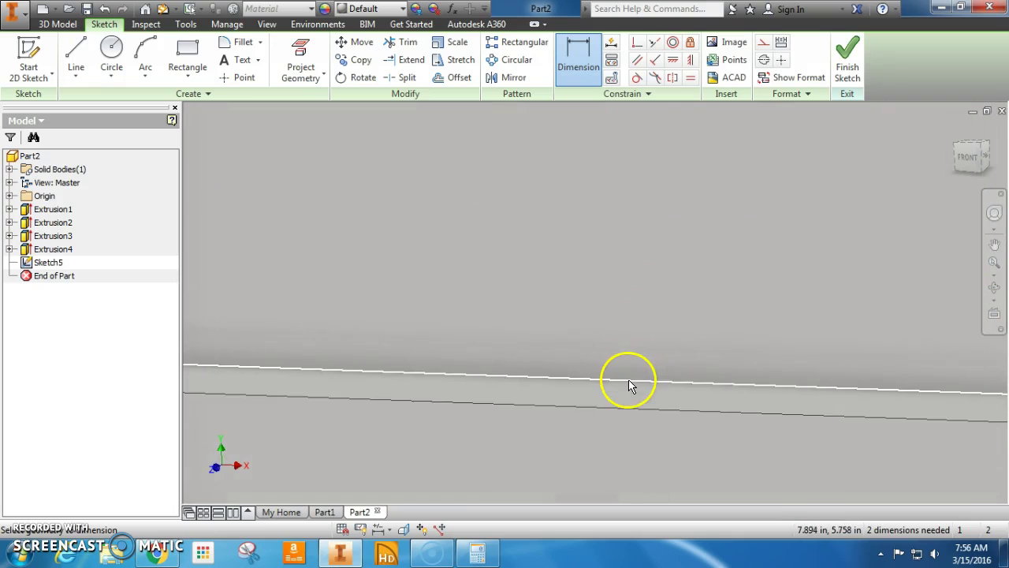
{"action": "left_click", "coordinate": [630, 384]}
{"action": "scroll", "coordinate": [623, 326], "scroll_direction": "down", "scroll_amount": 4}
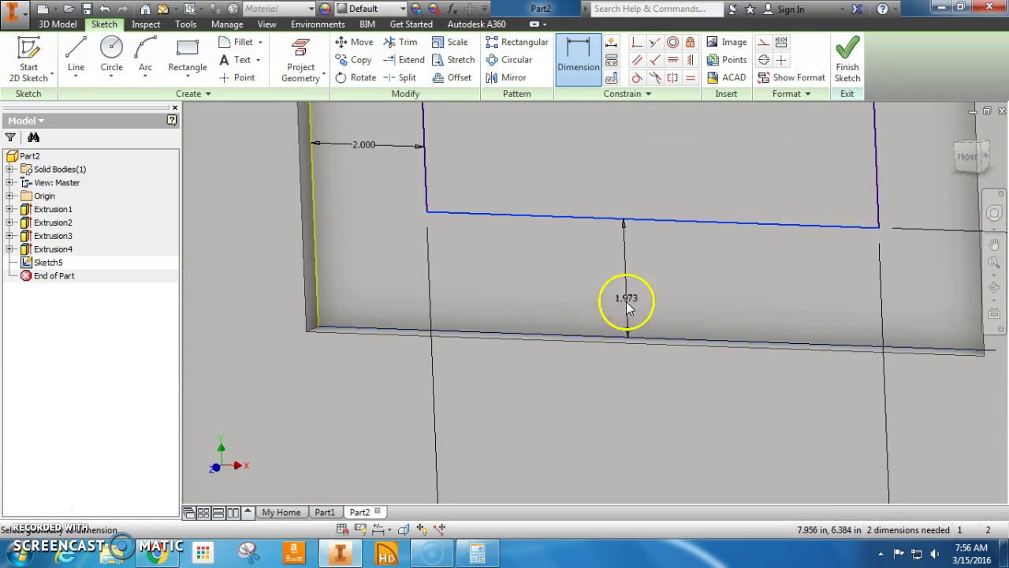
{"action": "left_click", "coordinate": [631, 281]}
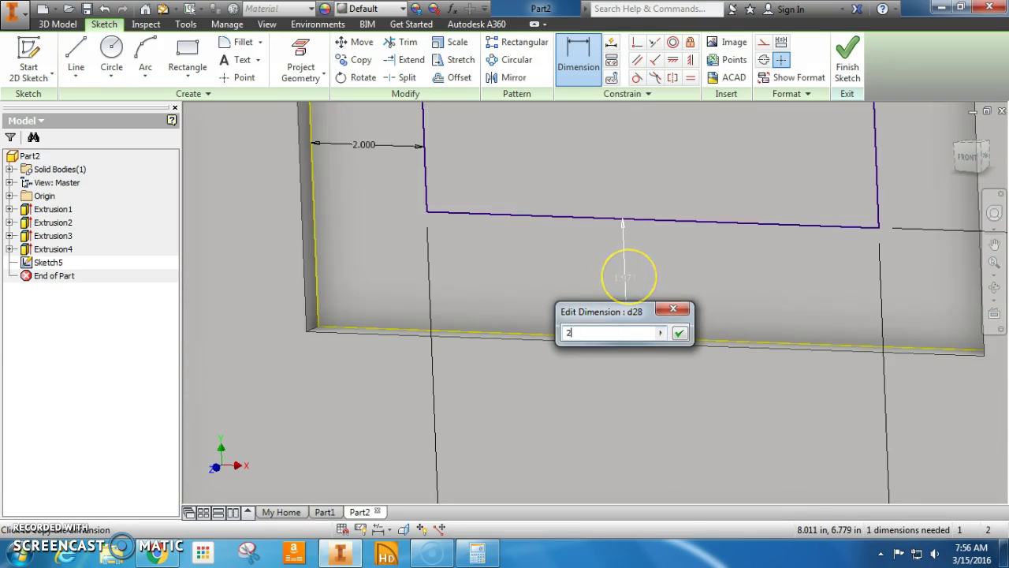
{"action": "key", "text": "Return"}
Try to dimension the right rectangle's lower side from the lower edge of its recess
{"action": "scroll", "coordinate": [627, 284], "scroll_direction": "down", "scroll_amount": 5}
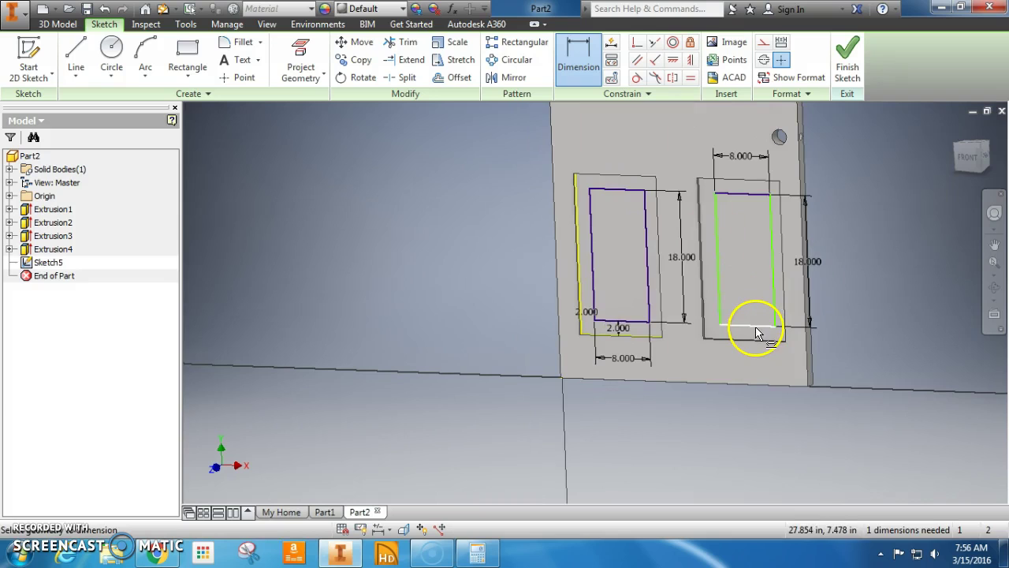
{"action": "left_click", "coordinate": [755, 332]}
{"action": "scroll", "coordinate": [757, 333], "scroll_direction": "up", "scroll_amount": 5}
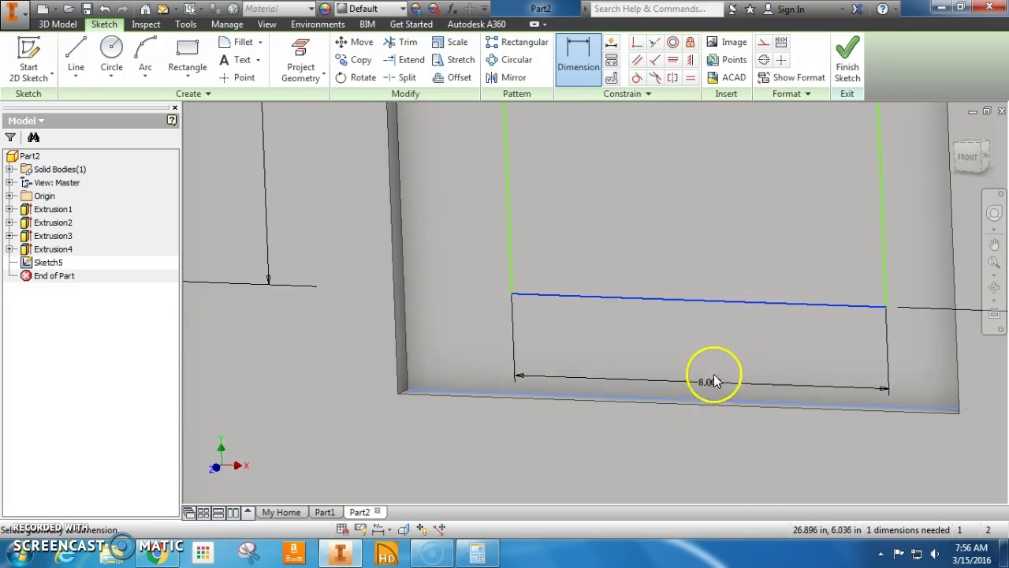
{"action": "key", "text": "Escape"}
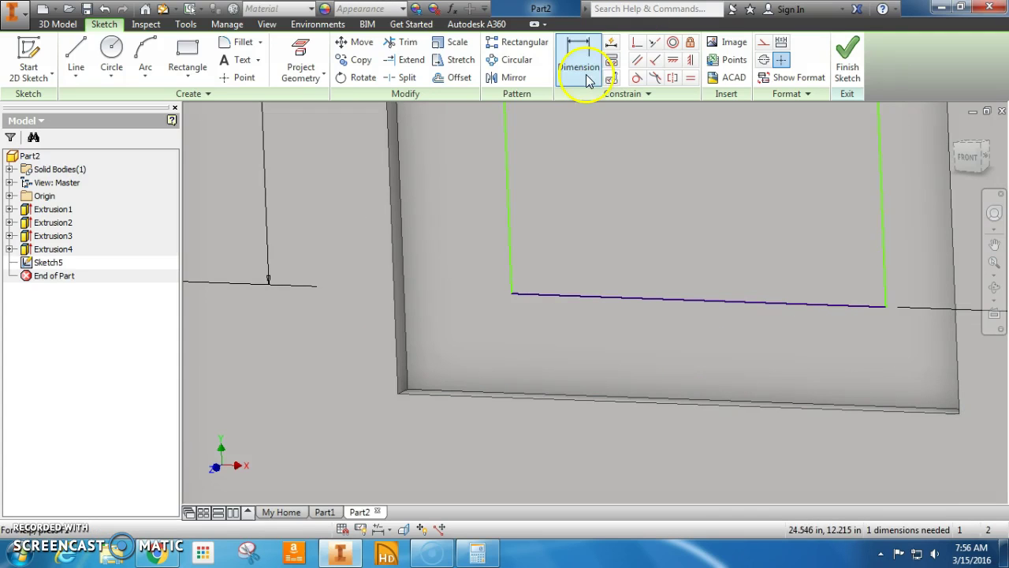
{"action": "left_click", "coordinate": [722, 406]}
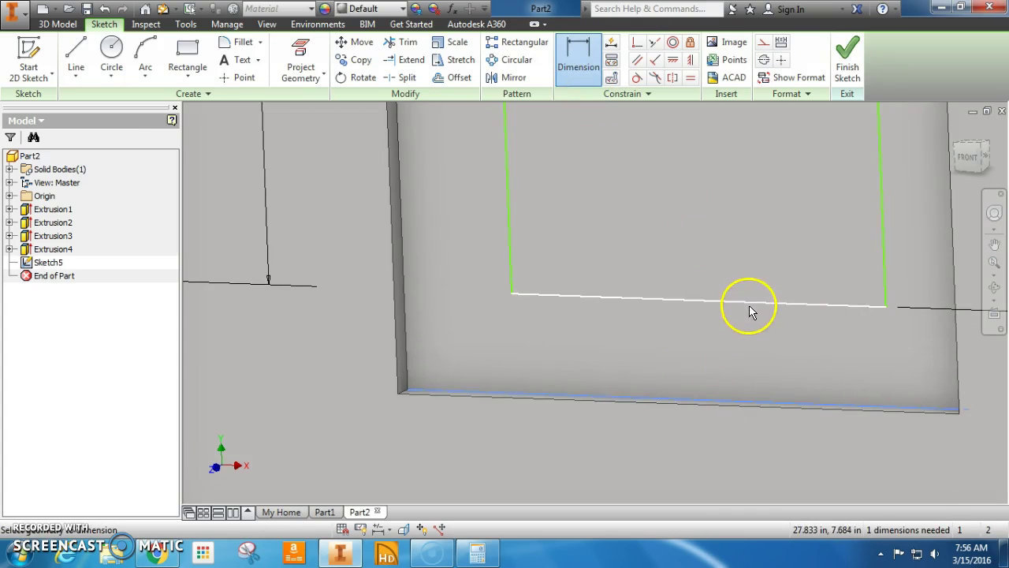
{"action": "left_click", "coordinate": [748, 304]}
{"action": "key", "text": "Escape"}
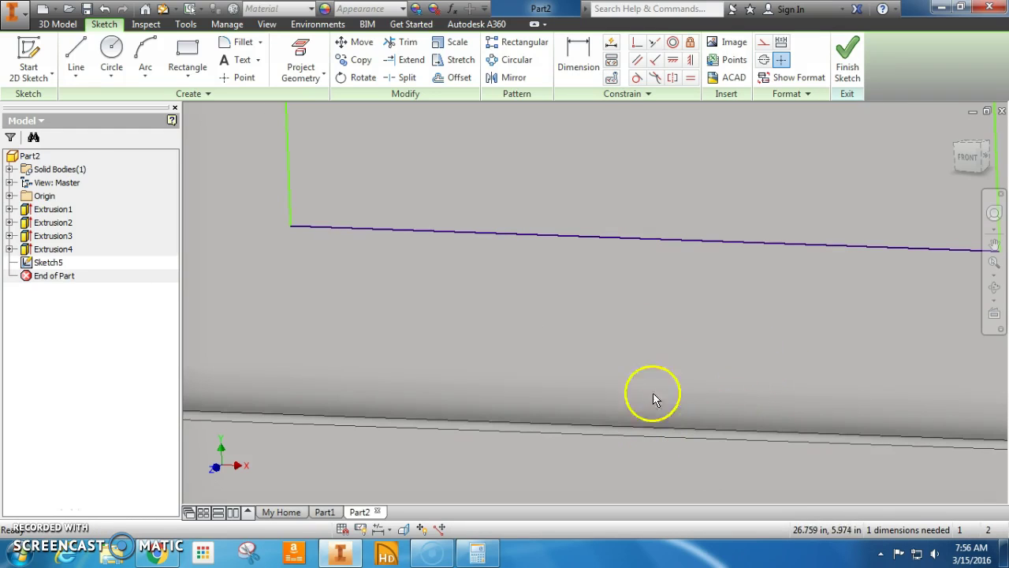
{"action": "left_click", "coordinate": [564, 51]}
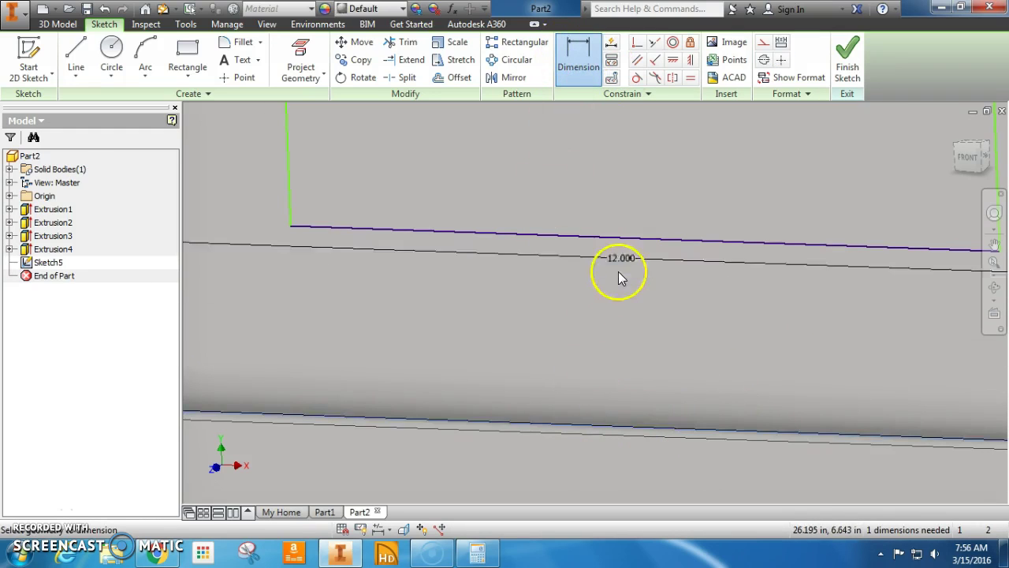
{"action": "left_click", "coordinate": [630, 237]}
{"action": "left_click", "coordinate": [654, 334]}
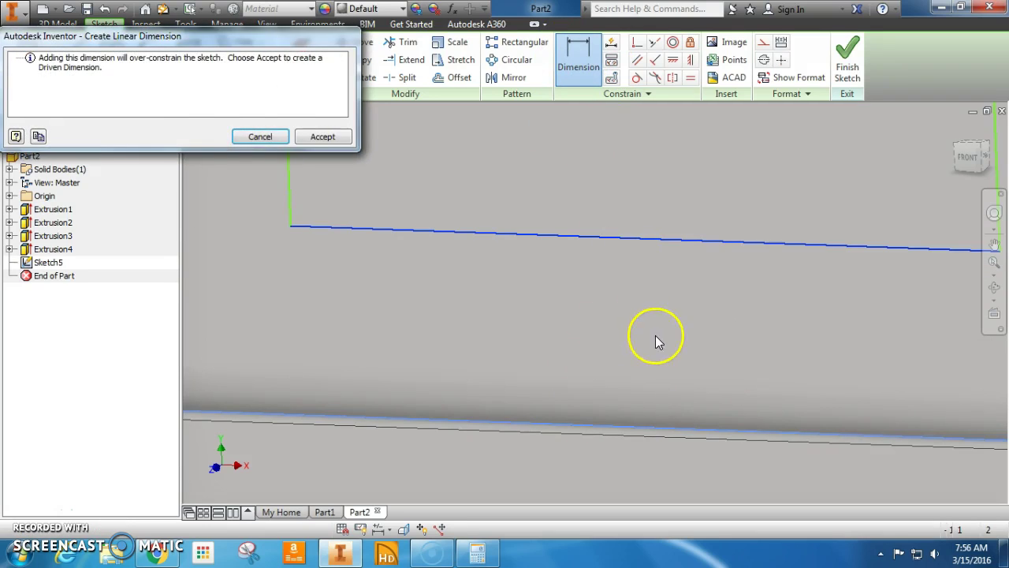
{"action": "left_click", "coordinate": [259, 138]}
{"action": "scroll", "coordinate": [521, 321], "scroll_direction": "down", "scroll_amount": 3}
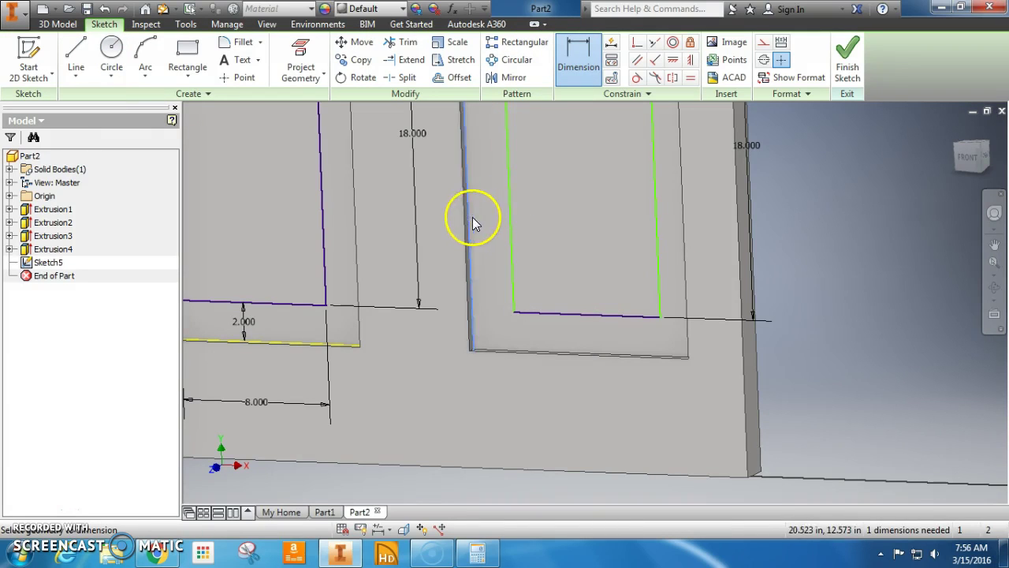
{"action": "left_click", "coordinate": [512, 218]}
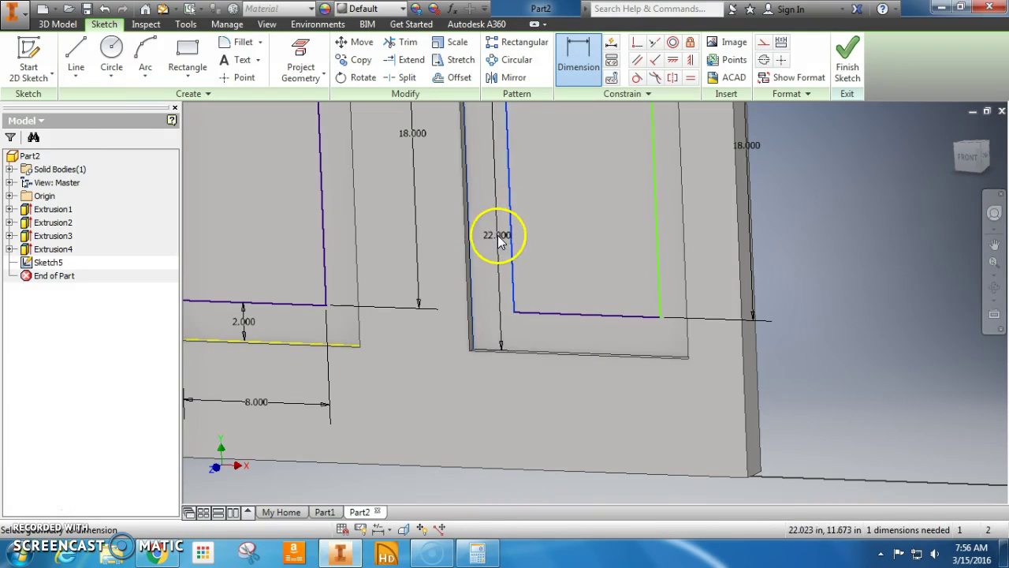
{"action": "key", "text": "Escape"}
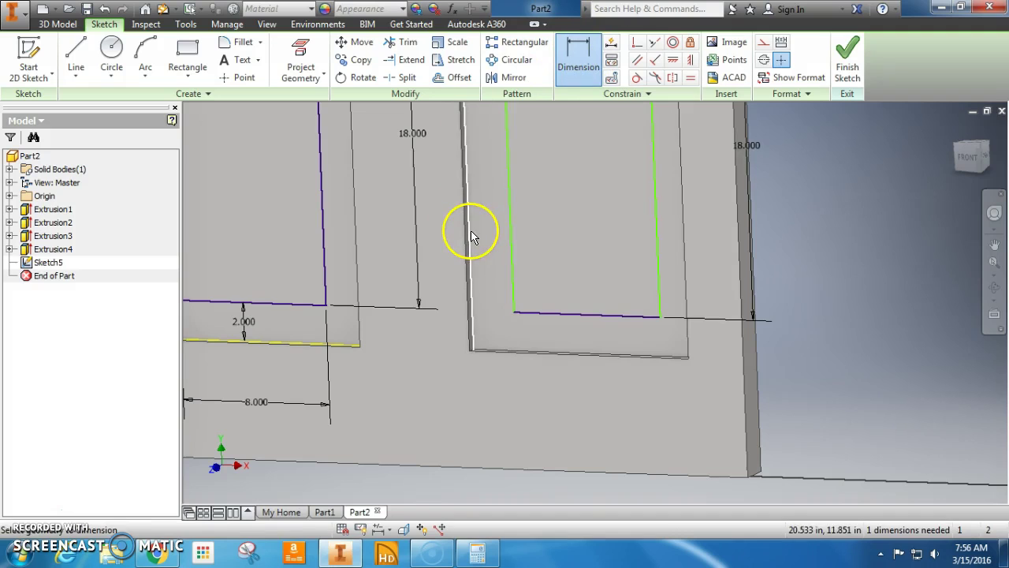
{"action": "left_click", "coordinate": [509, 256]}
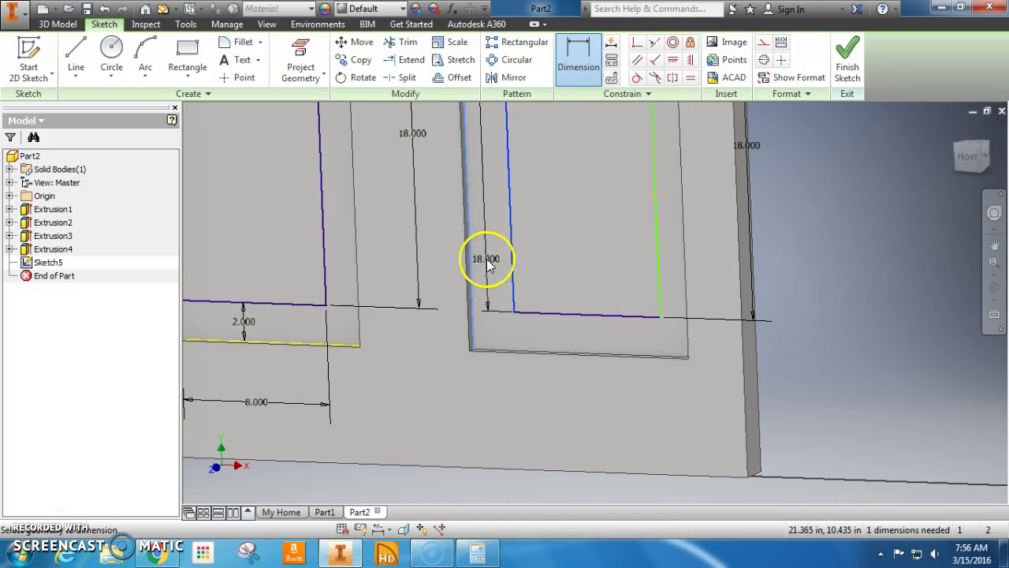
{"action": "key", "text": "Escape"}
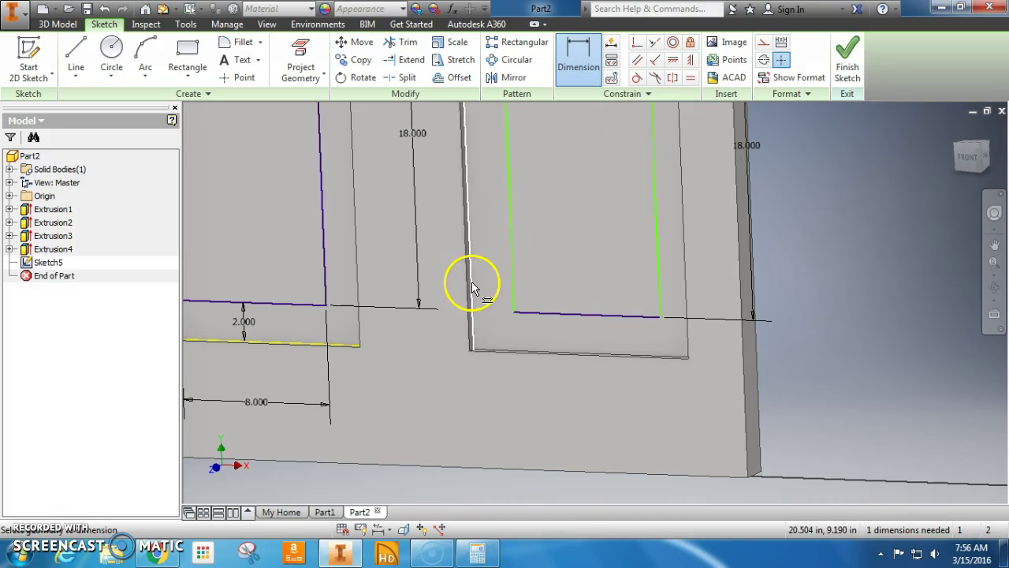
{"action": "left_click", "coordinate": [509, 286]}
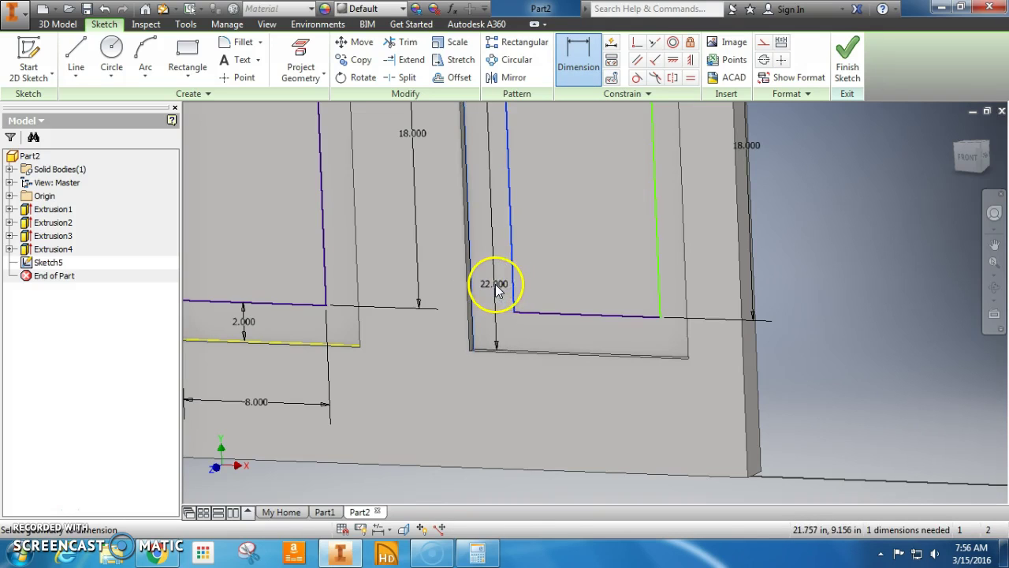
{"action": "key", "text": "Escape"}
{"action": "scroll", "coordinate": [494, 313], "scroll_direction": "up", "scroll_amount": 2}
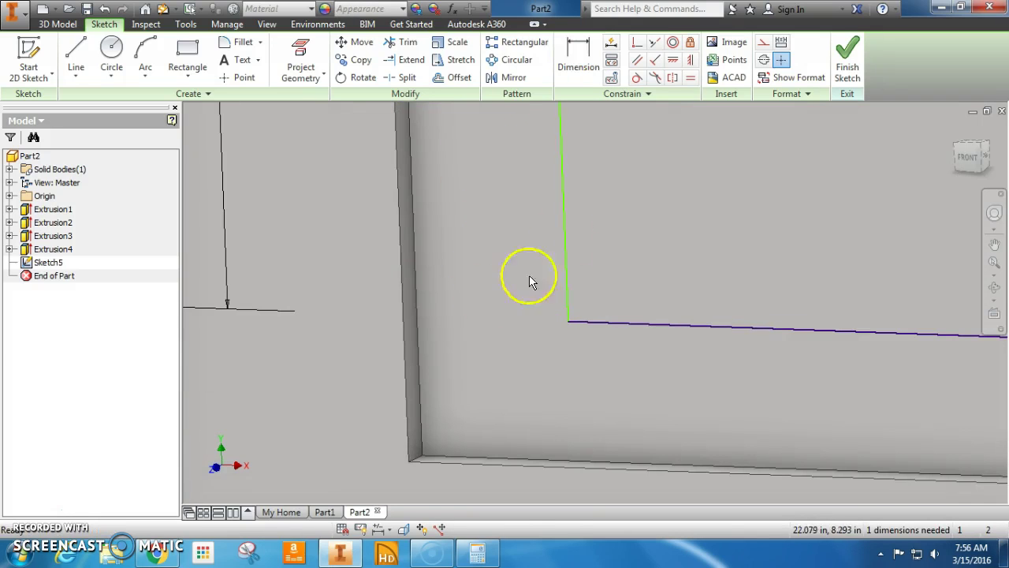
{"action": "left_click", "coordinate": [580, 64]}
{"action": "left_click", "coordinate": [416, 317]}
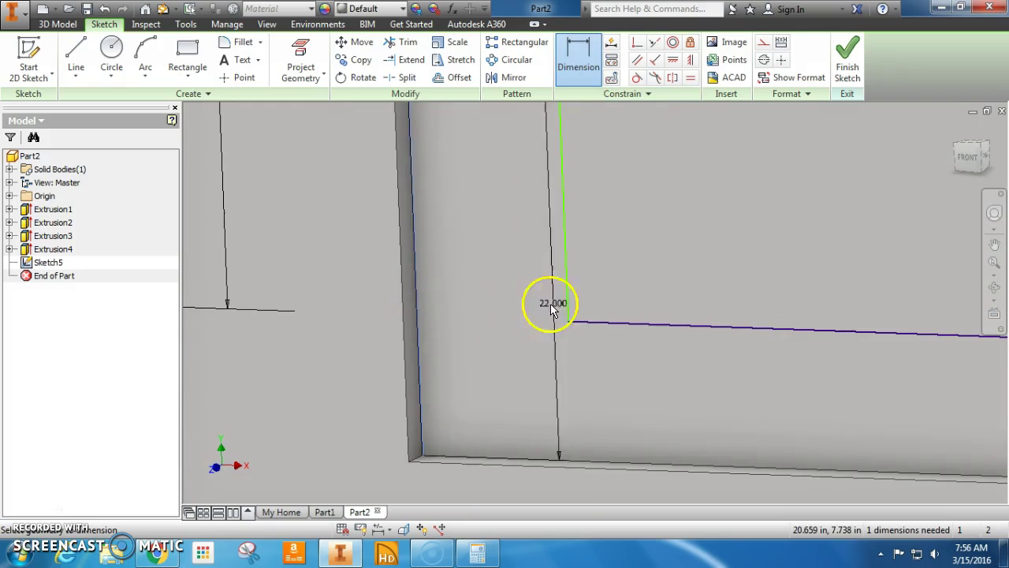
{"action": "left_click", "coordinate": [566, 301]}
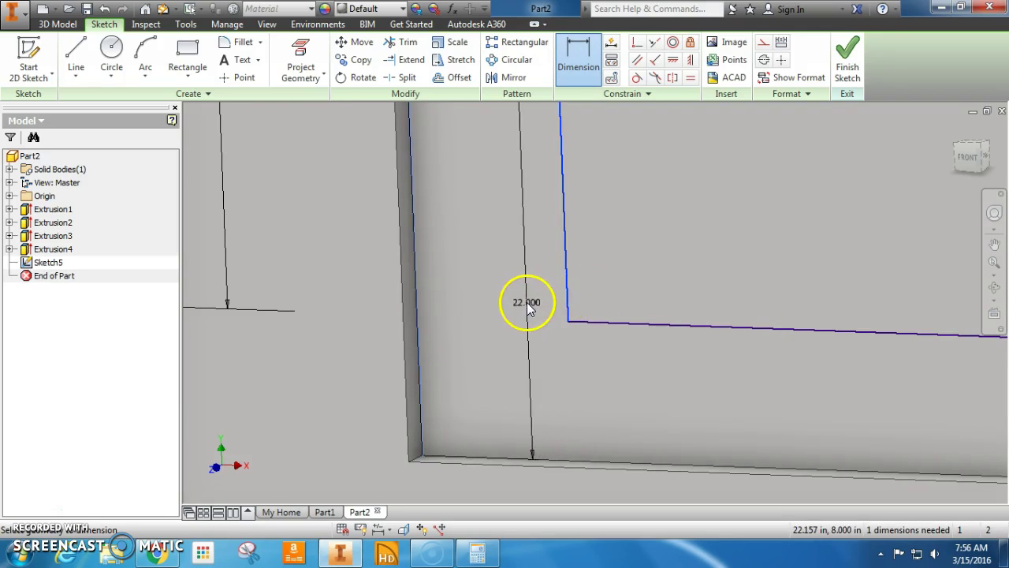
{"action": "key", "text": "Escape"}
Dimension the right rectangle's left side 2 in from the inner left edge of its recess and finish the sketch
{"action": "left_click", "coordinate": [581, 67]}
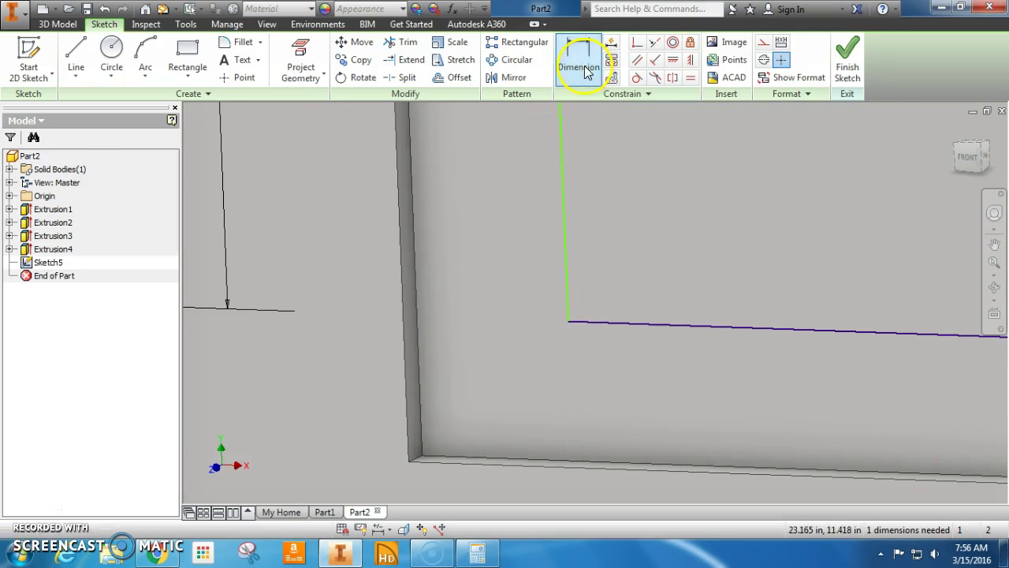
{"action": "left_click", "coordinate": [436, 310]}
{"action": "left_click", "coordinate": [567, 313]}
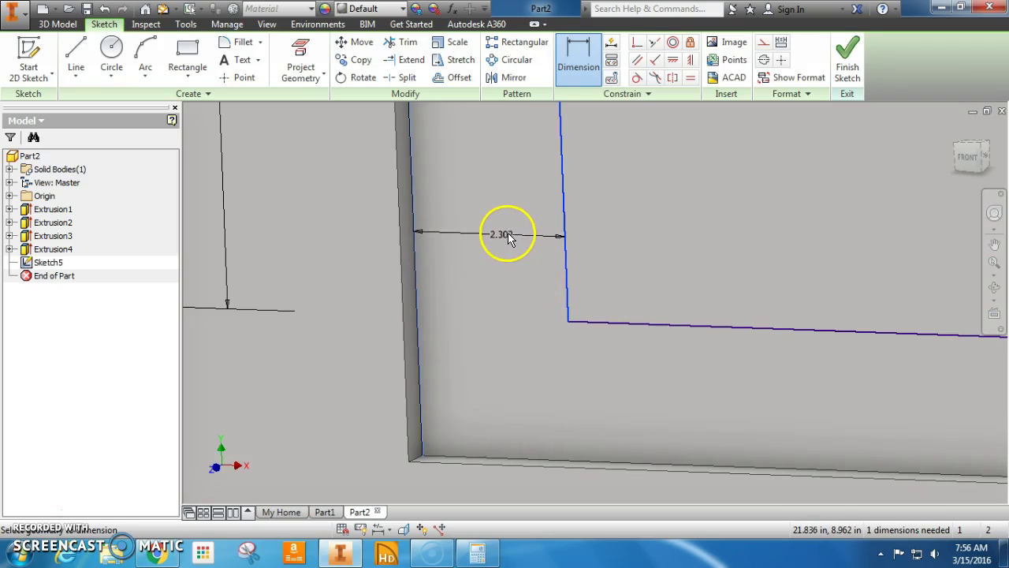
{"action": "left_click", "coordinate": [492, 230]}
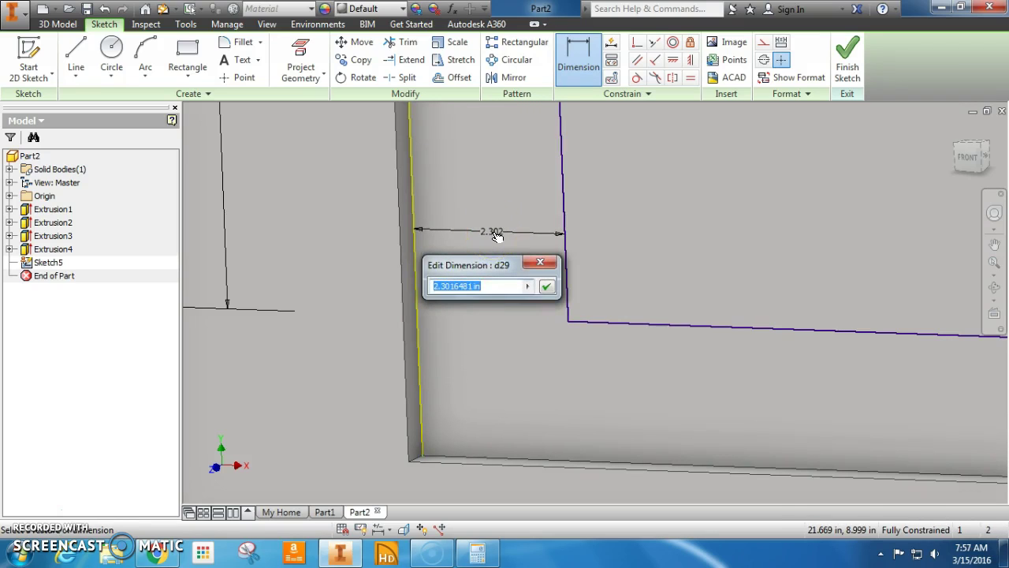
{"action": "type", "text": "2"}
{"action": "key", "text": "Return"}
{"action": "scroll", "coordinate": [497, 235], "scroll_direction": "down", "scroll_amount": 5}
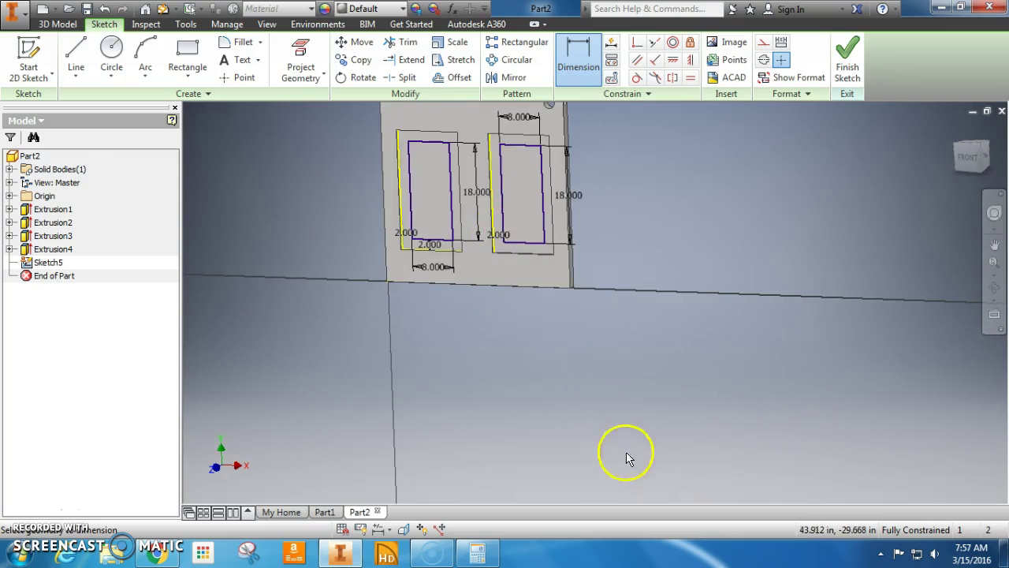
{"action": "scroll", "coordinate": [647, 434], "scroll_direction": "down", "scroll_amount": 3}
{"action": "scroll", "coordinate": [581, 288], "scroll_direction": "up", "scroll_amount": 3}
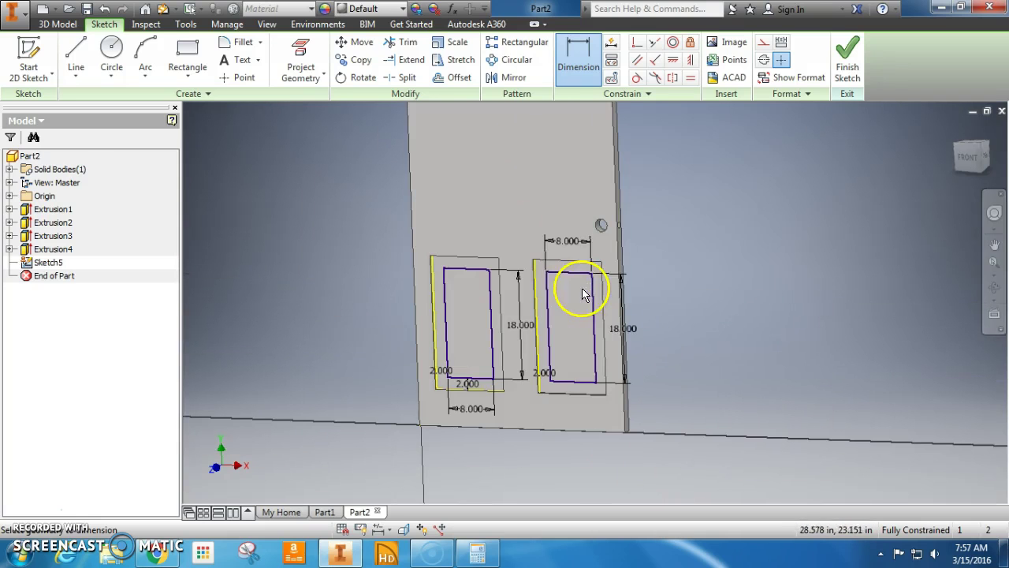
{"action": "left_click", "coordinate": [850, 63]}
Extrude both 8 by 18 in rectangles 0.5 in outward from the recessed panel faces, joined to the door
{"action": "left_click", "coordinate": [79, 65]}
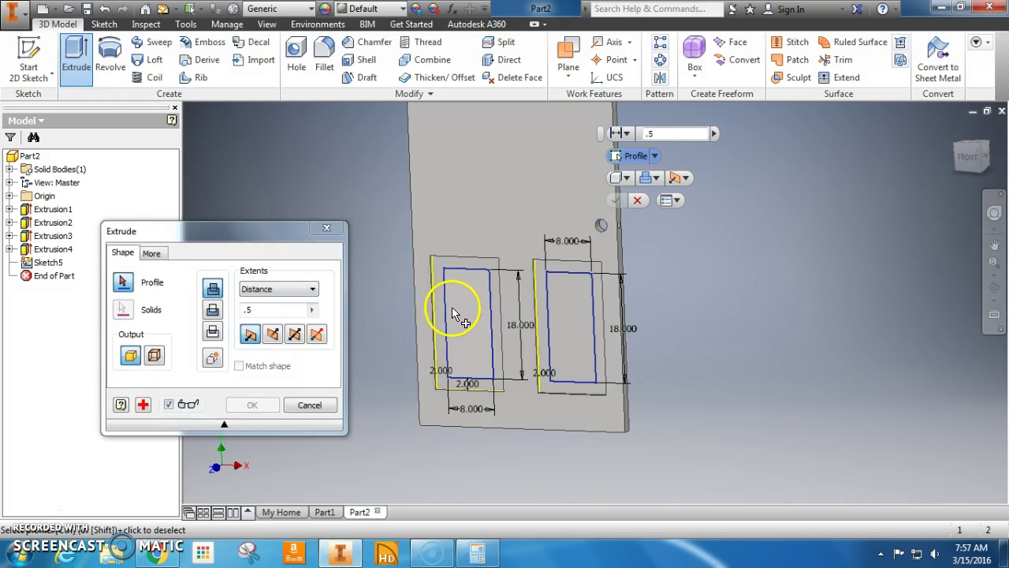
{"action": "left_click", "coordinate": [465, 321]}
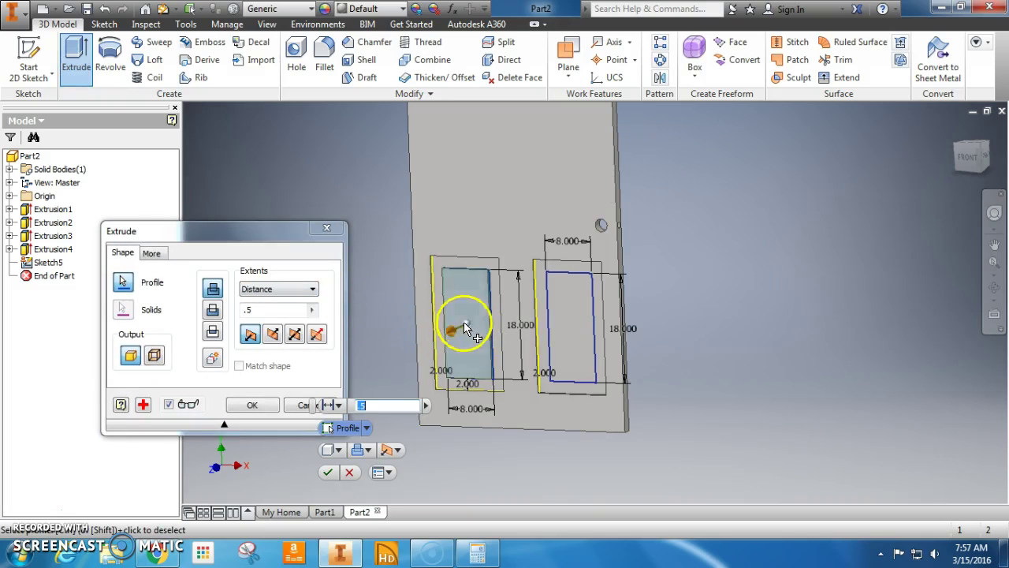
{"action": "left_click", "coordinate": [564, 331]}
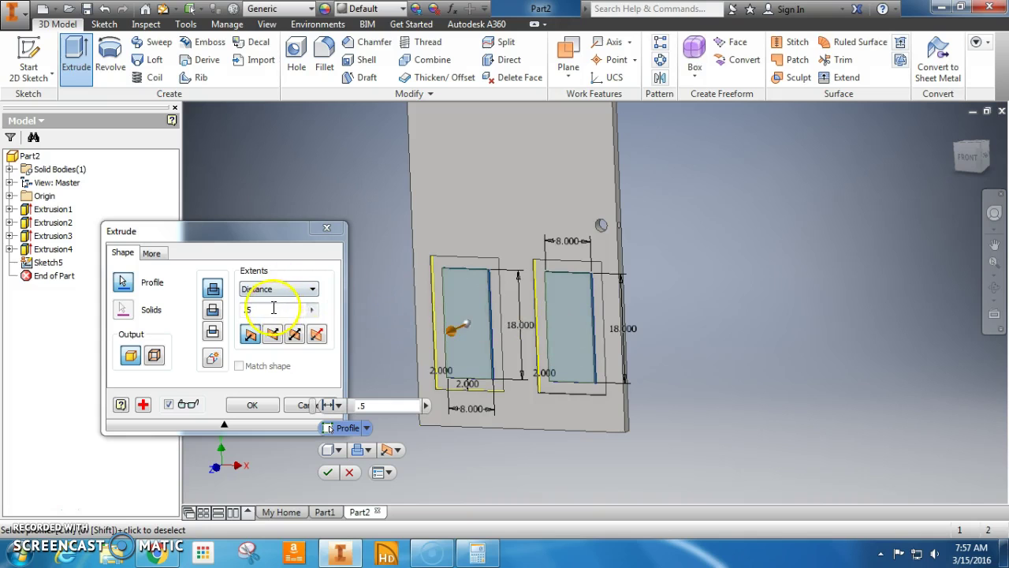
{"action": "middle_click_drag", "start_coordinate": [716, 342], "coordinate": [662, 341], "text": "shift"}
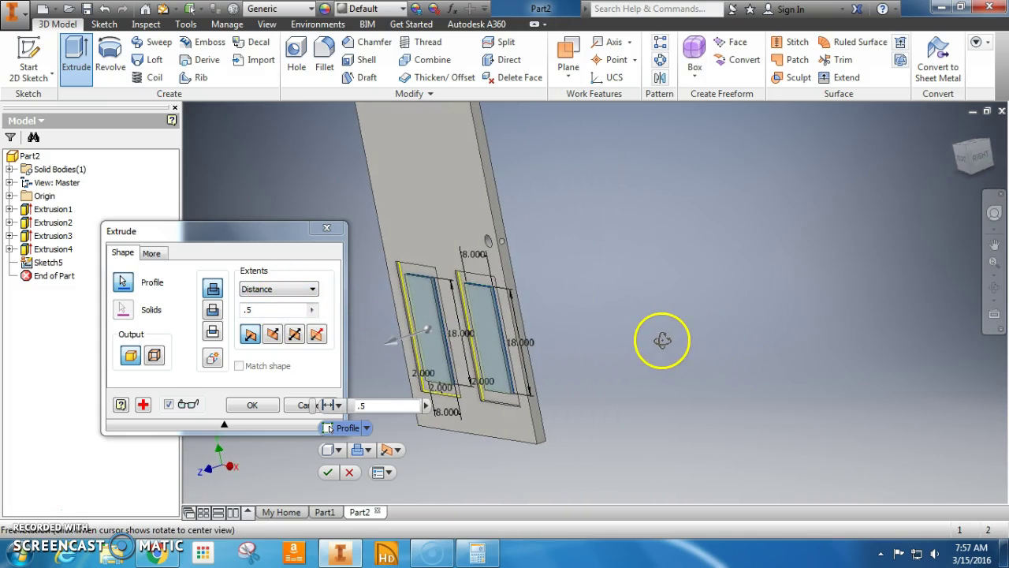
{"action": "left_click", "coordinate": [253, 405]}
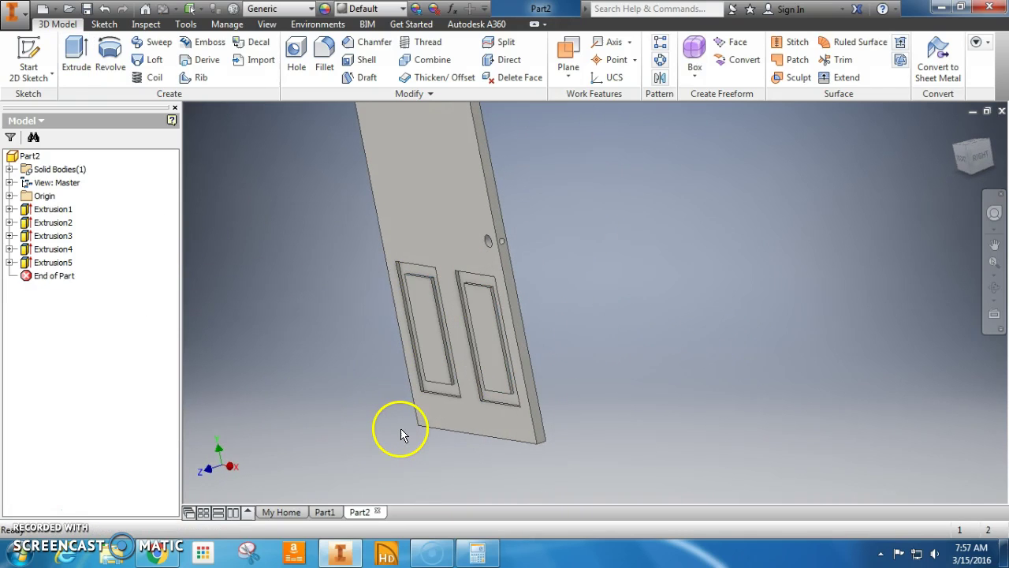
{"action": "middle_click_drag", "start_coordinate": [401, 441], "coordinate": [518, 433], "text": "shift"}
{"action": "scroll", "coordinate": [518, 457], "scroll_direction": "down", "scroll_amount": 4}
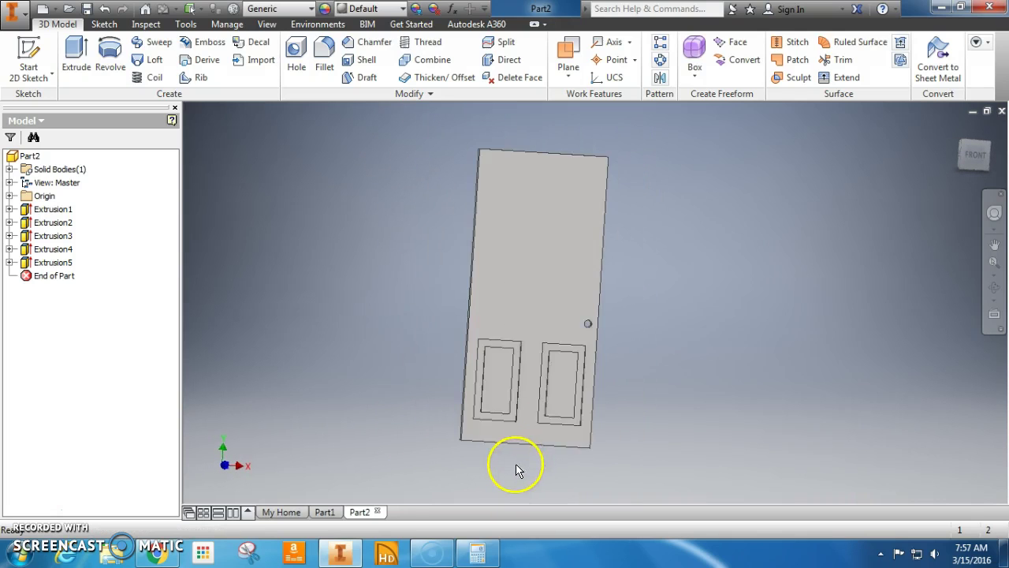
{"action": "left_click", "coordinate": [954, 129]}
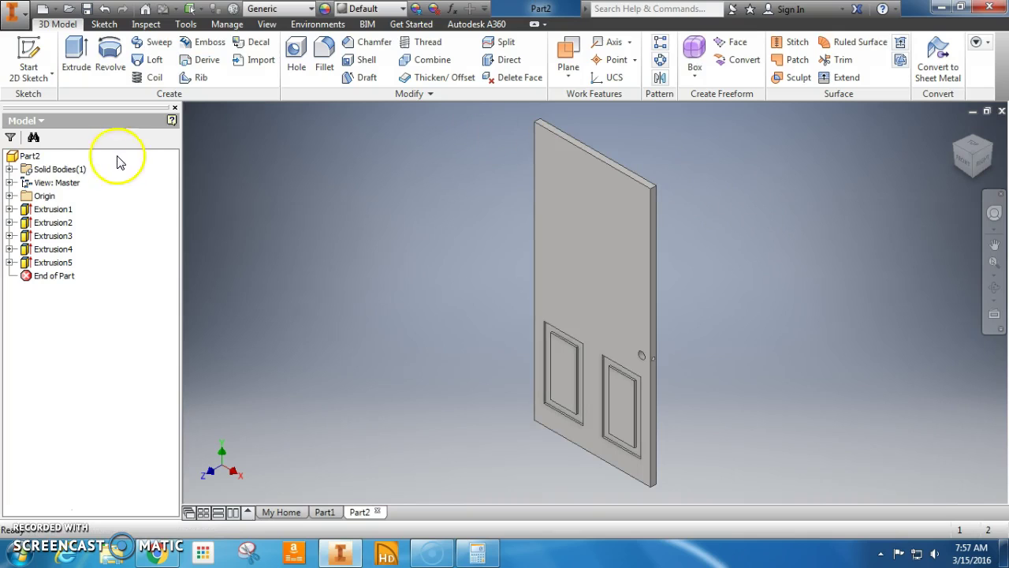